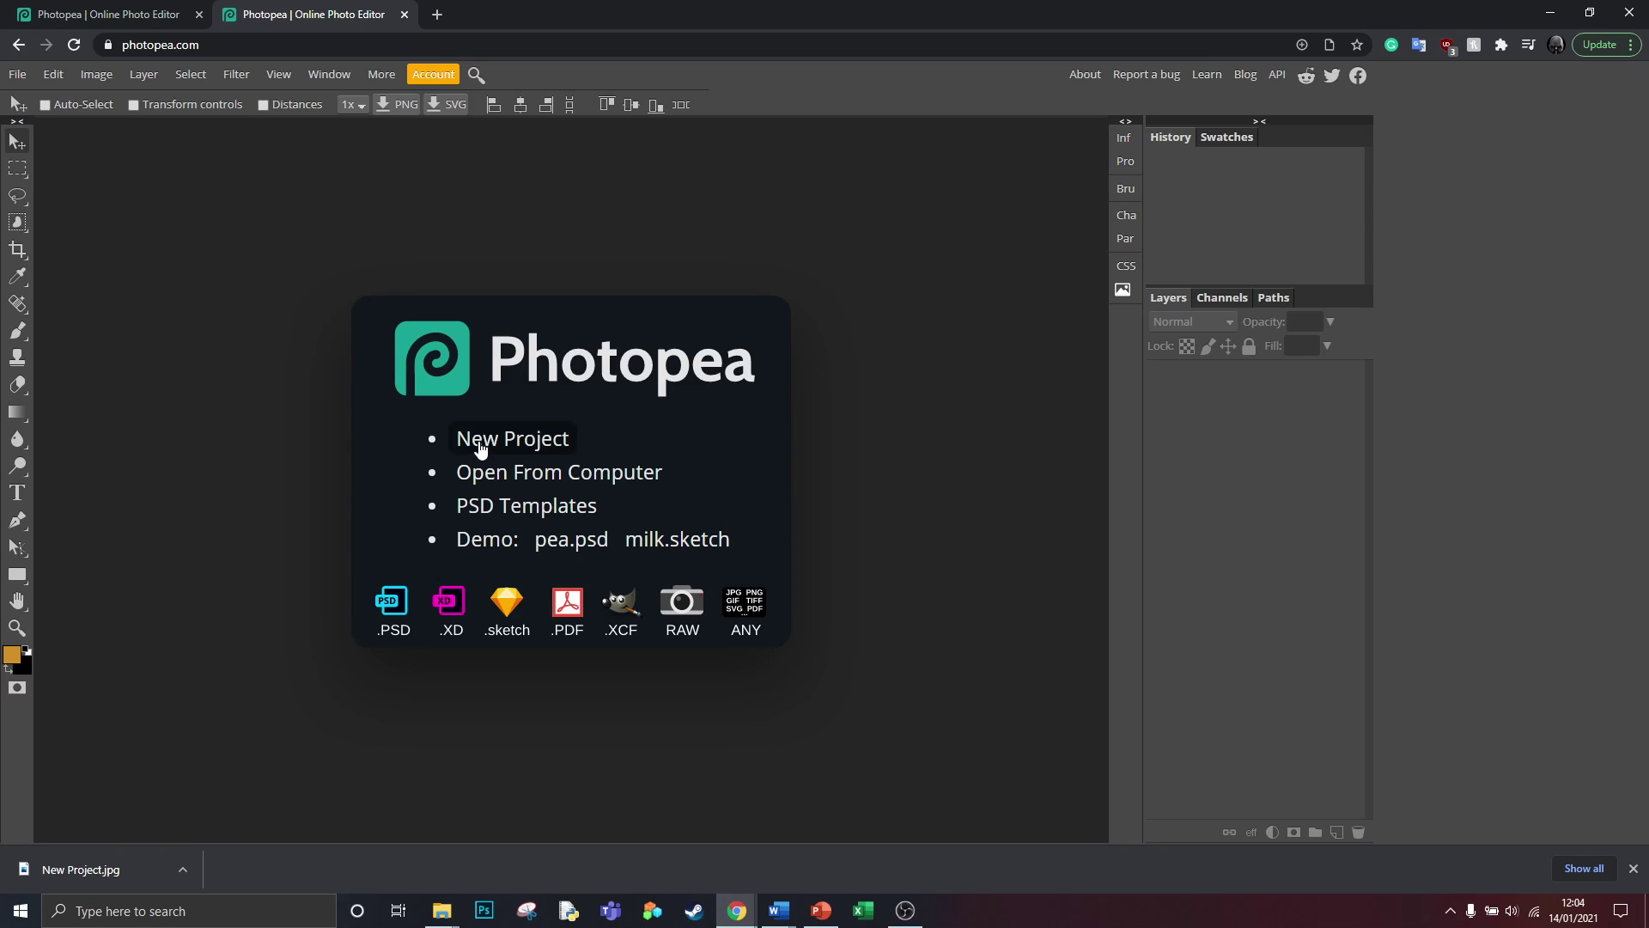
- Create a new 1280 × 720 px project named Poster with a white background and unlock its Background layer
left_click(479, 440)
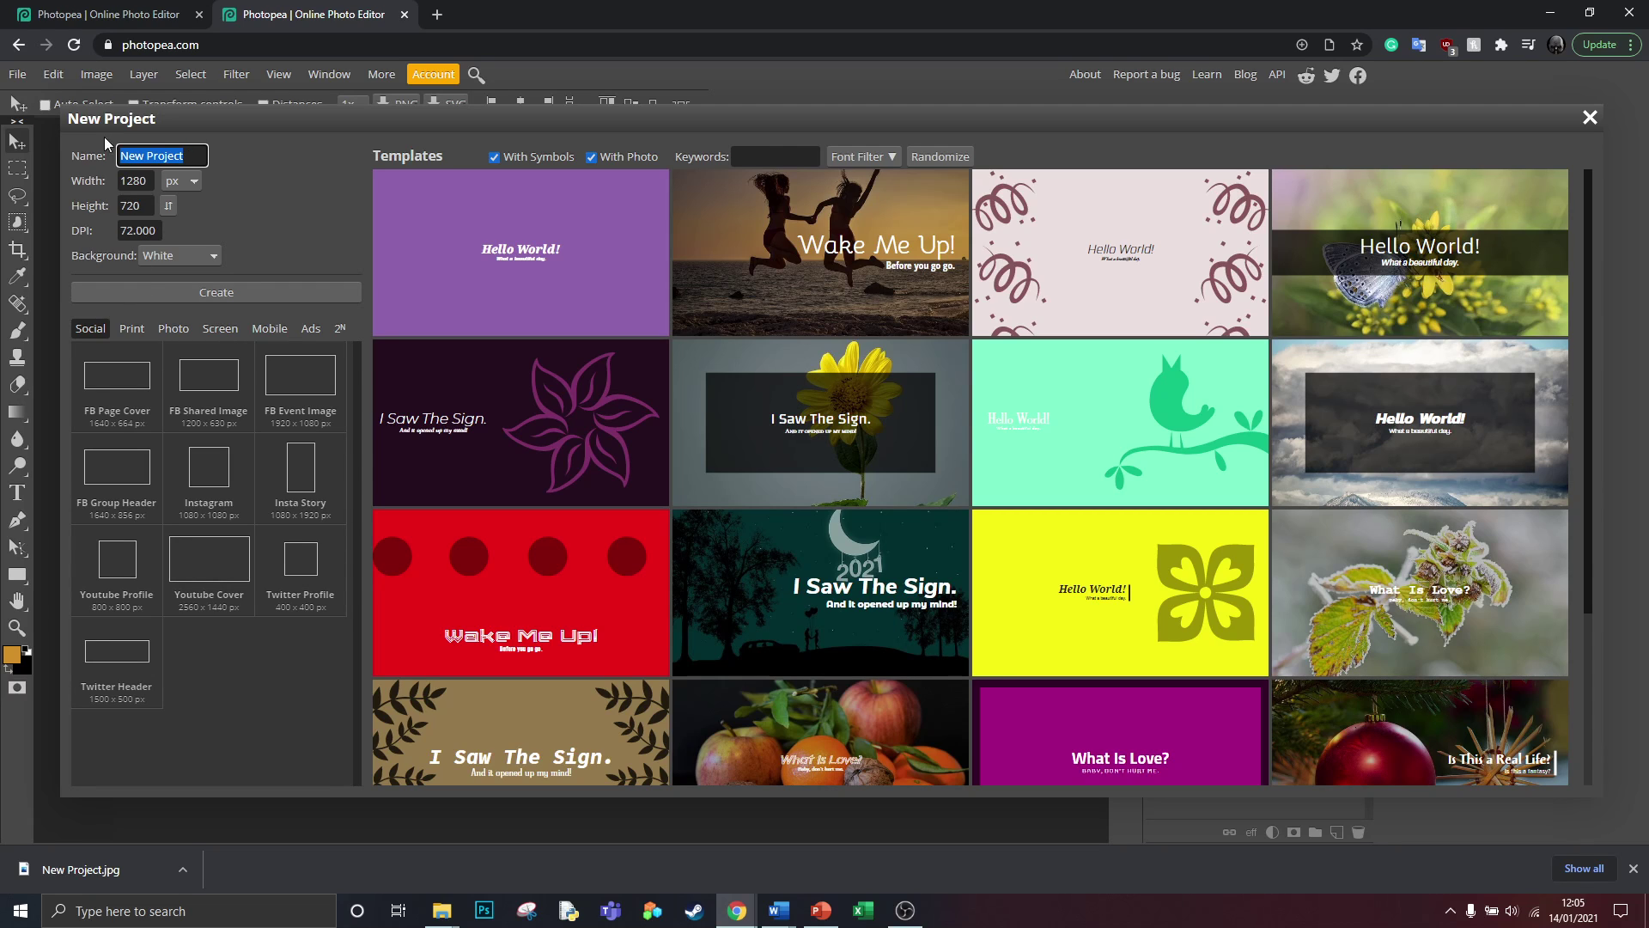
key("BackSpace")
type("Poster")
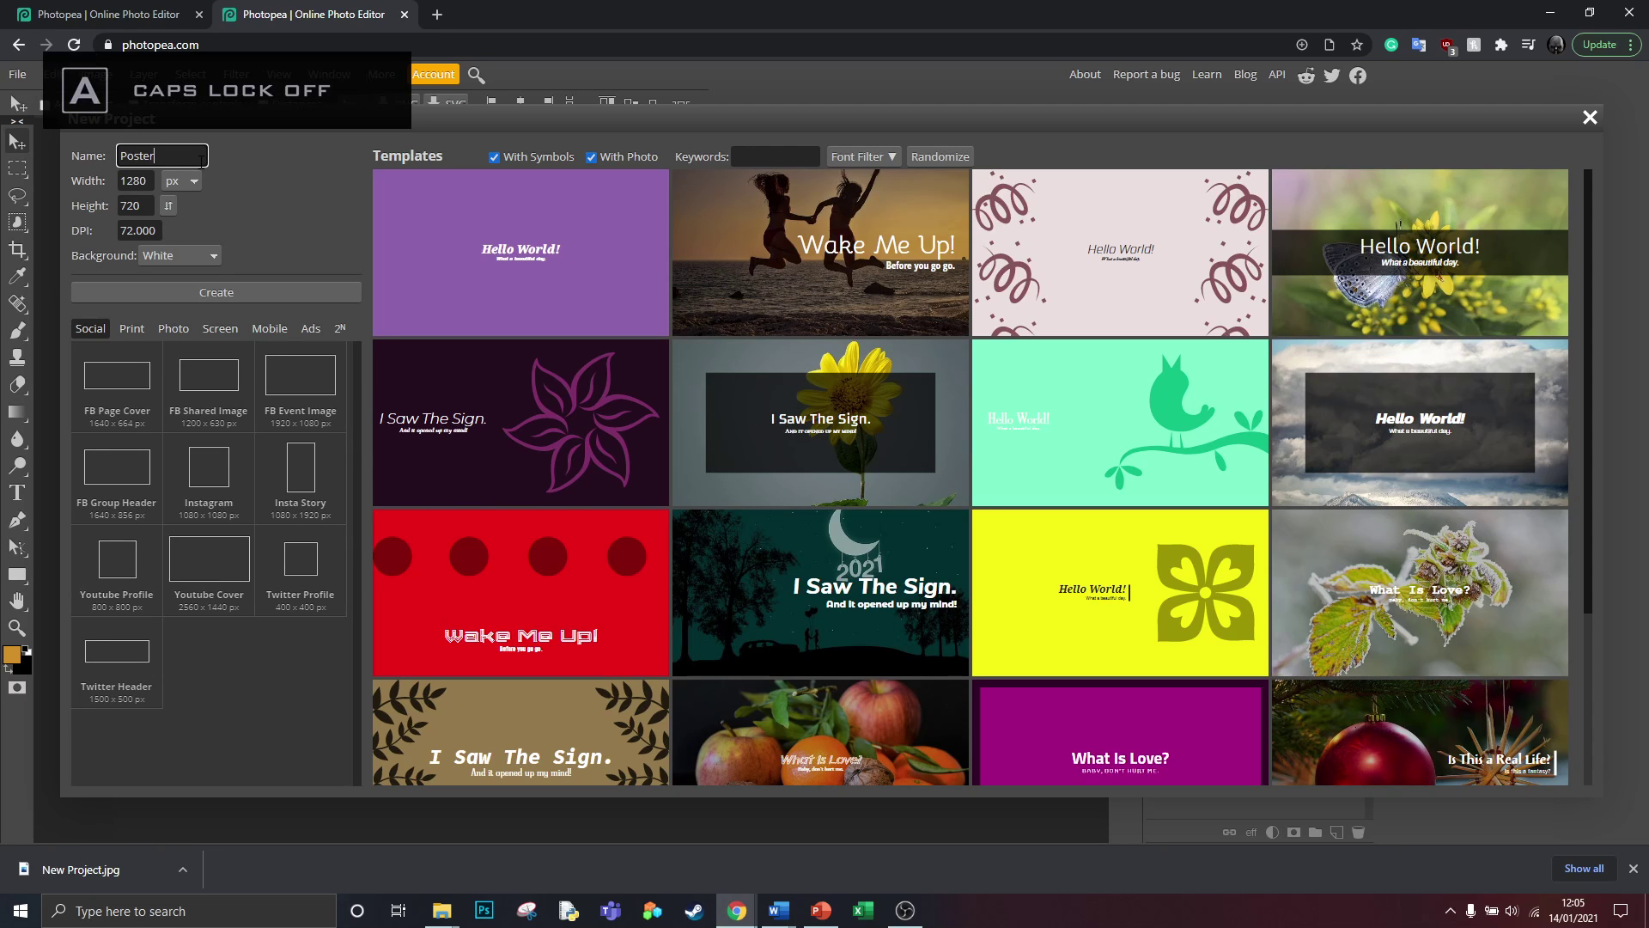
left_click(264, 295)
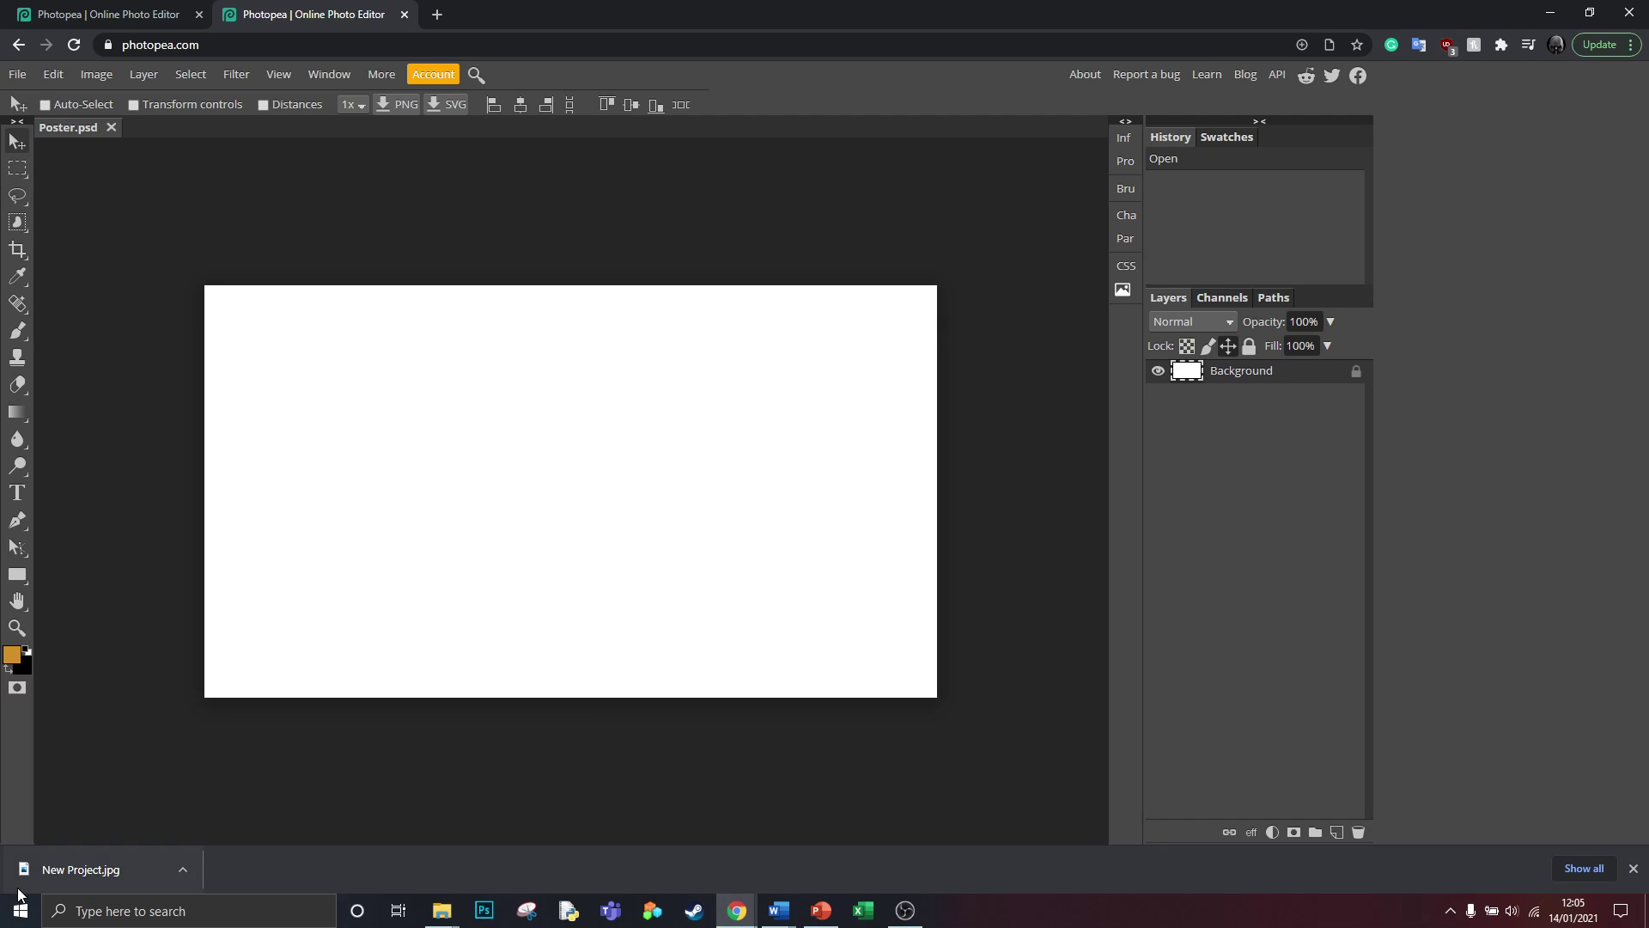
left_click(1634, 869)
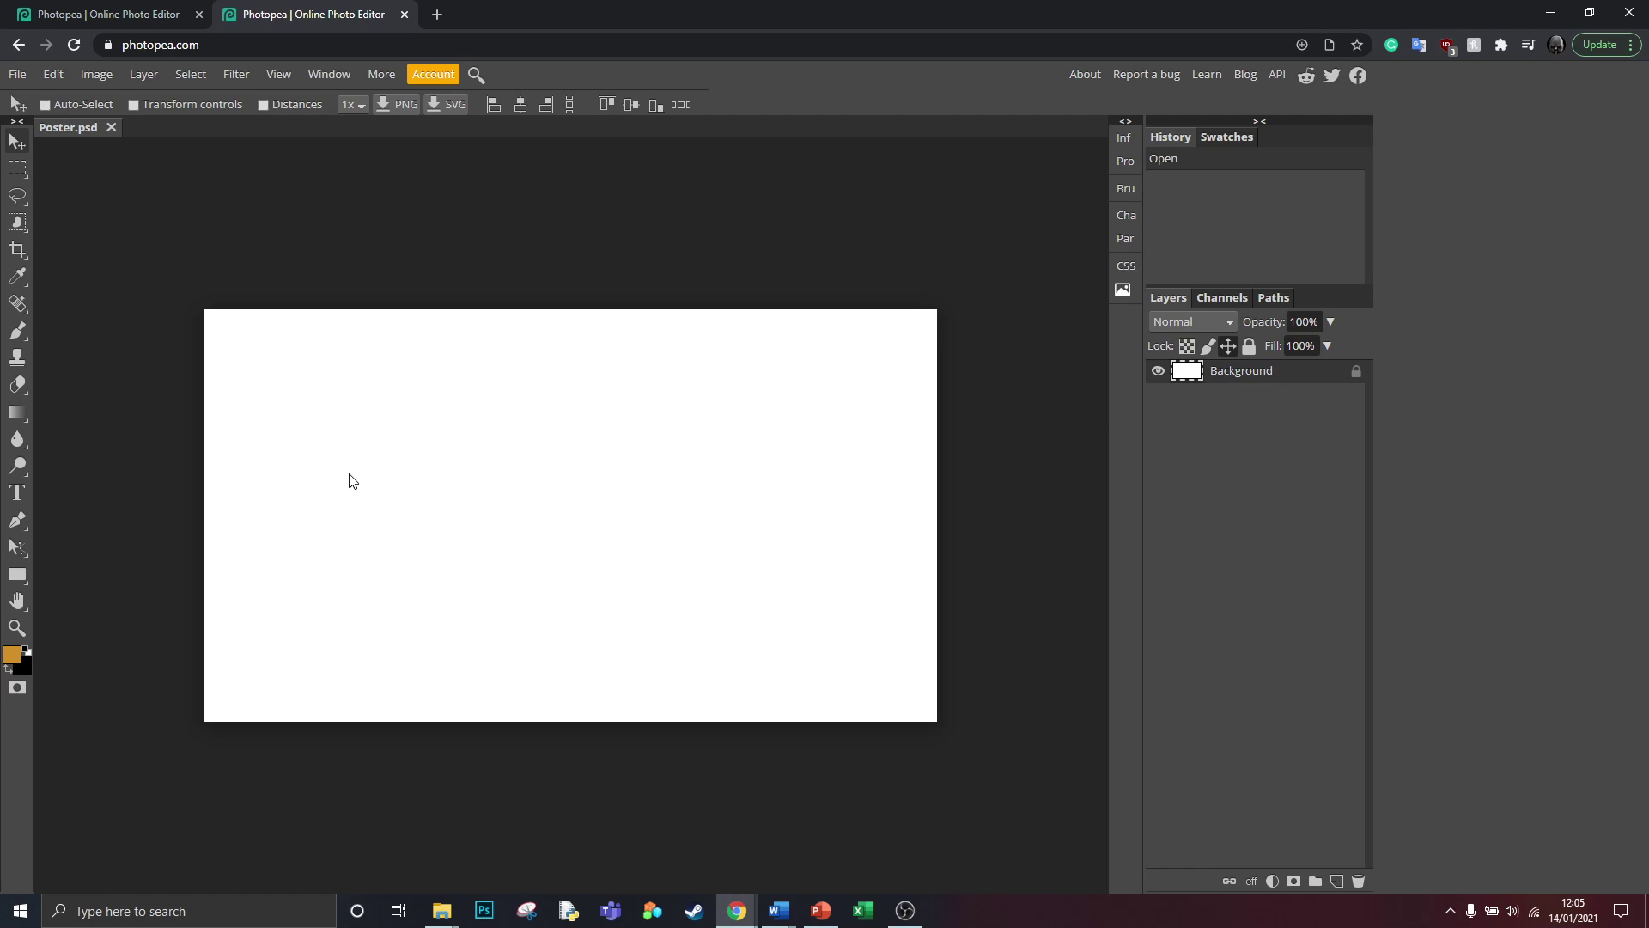
left_click(1357, 371)
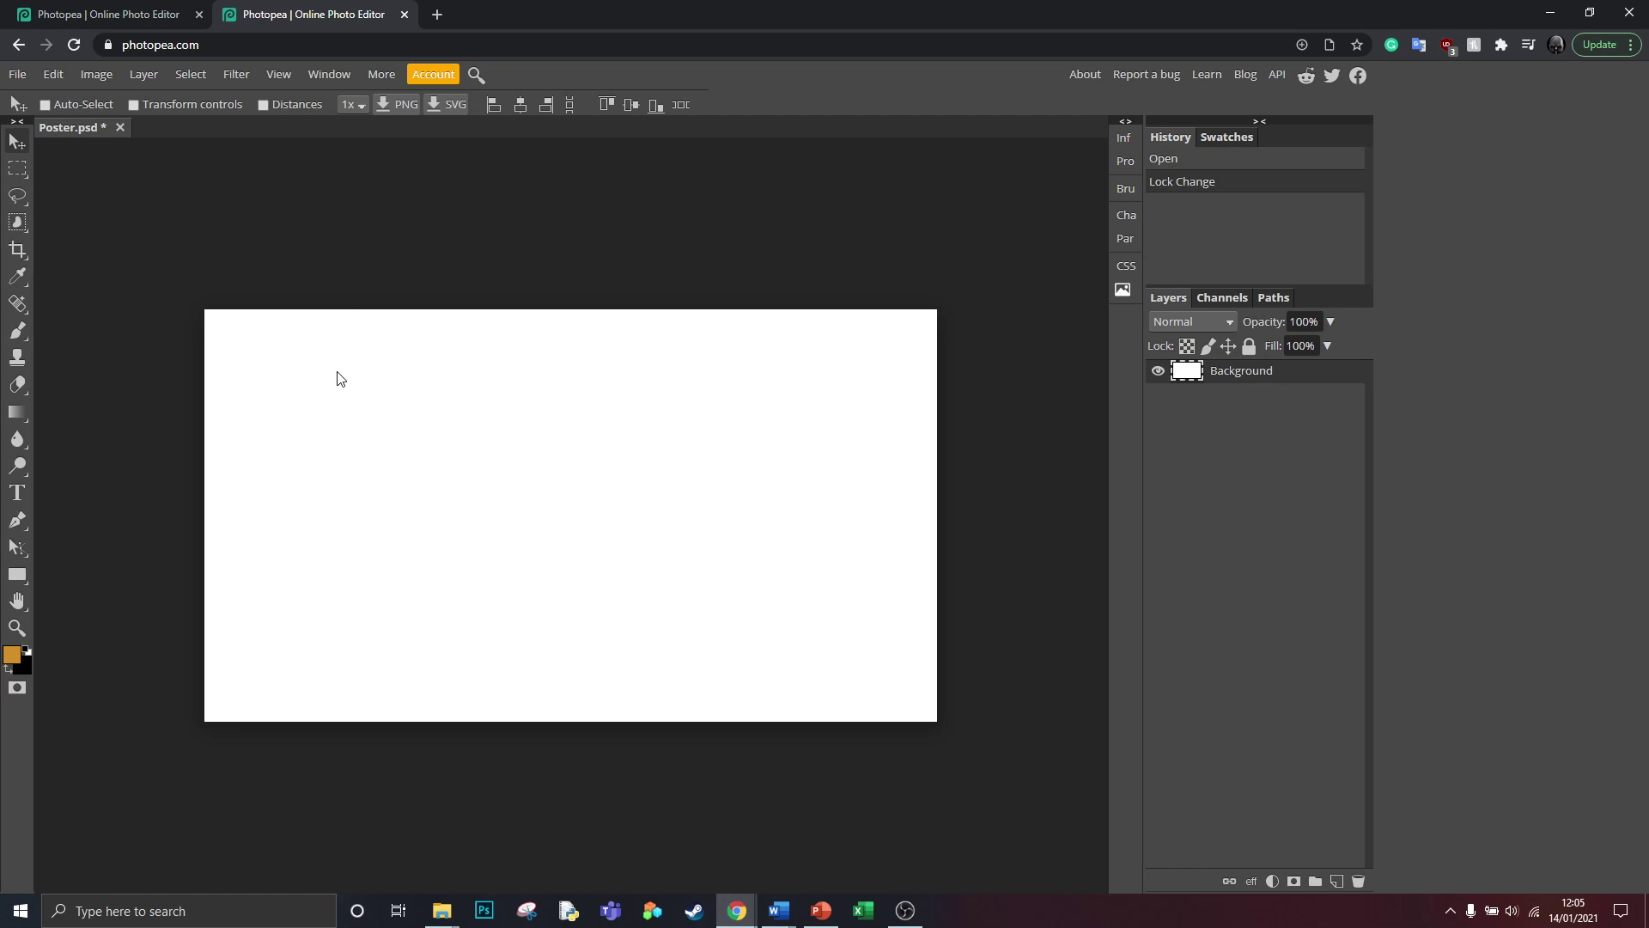
- Search Google Images for "street empty" in a new browser tab
left_click(438, 14)
type("str")
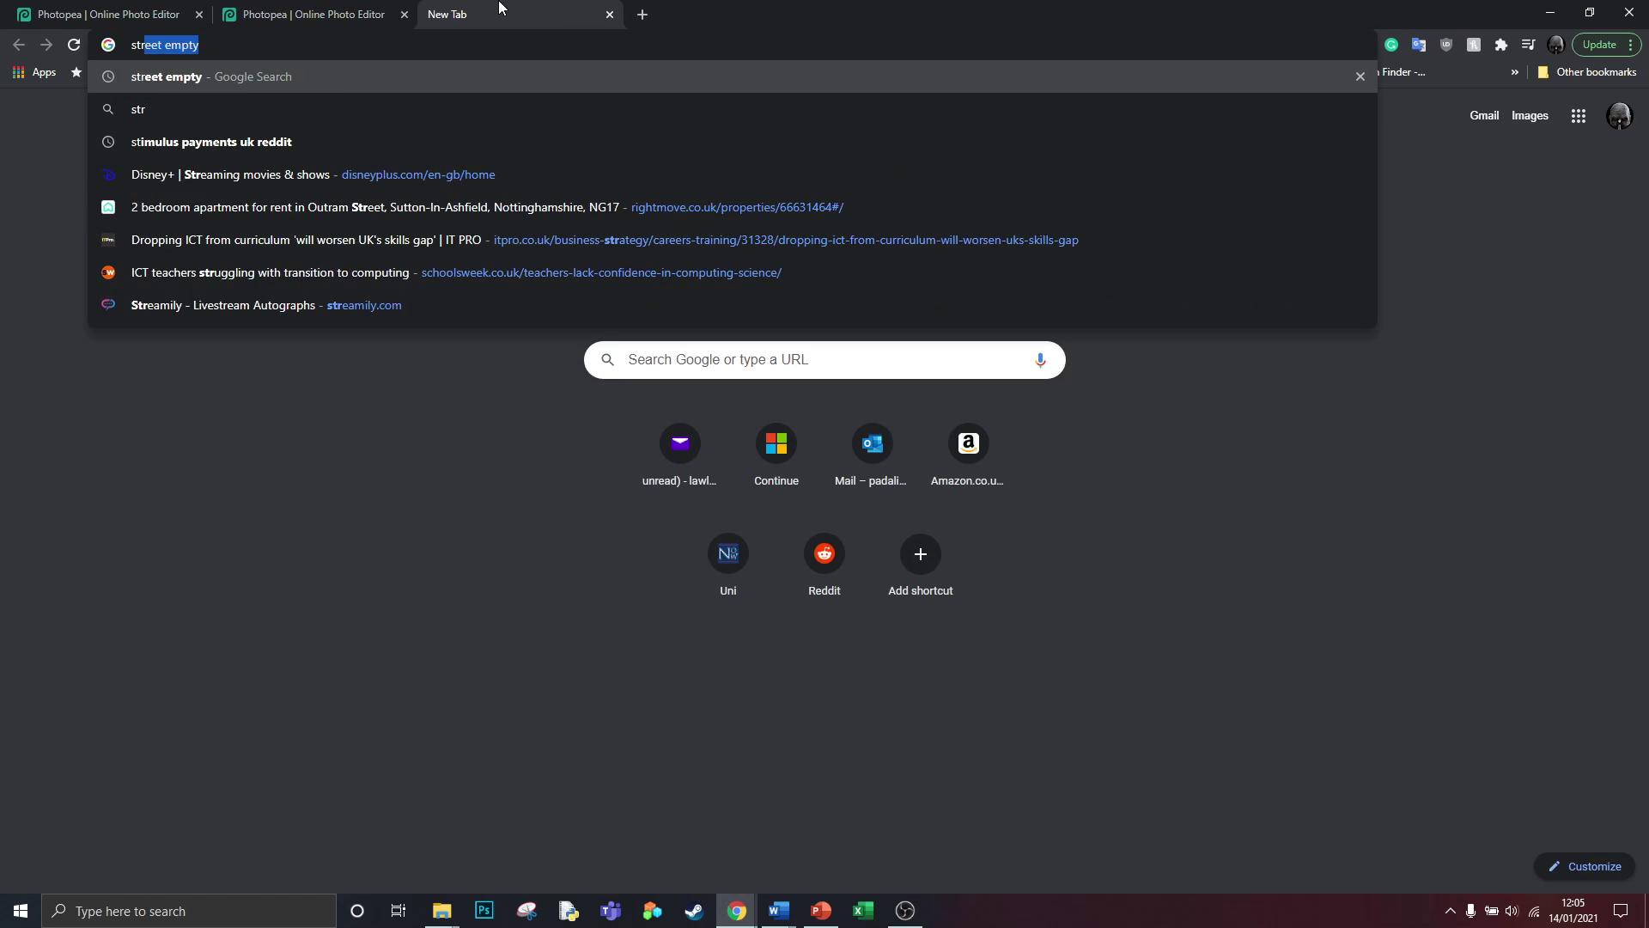
type("eet empty")
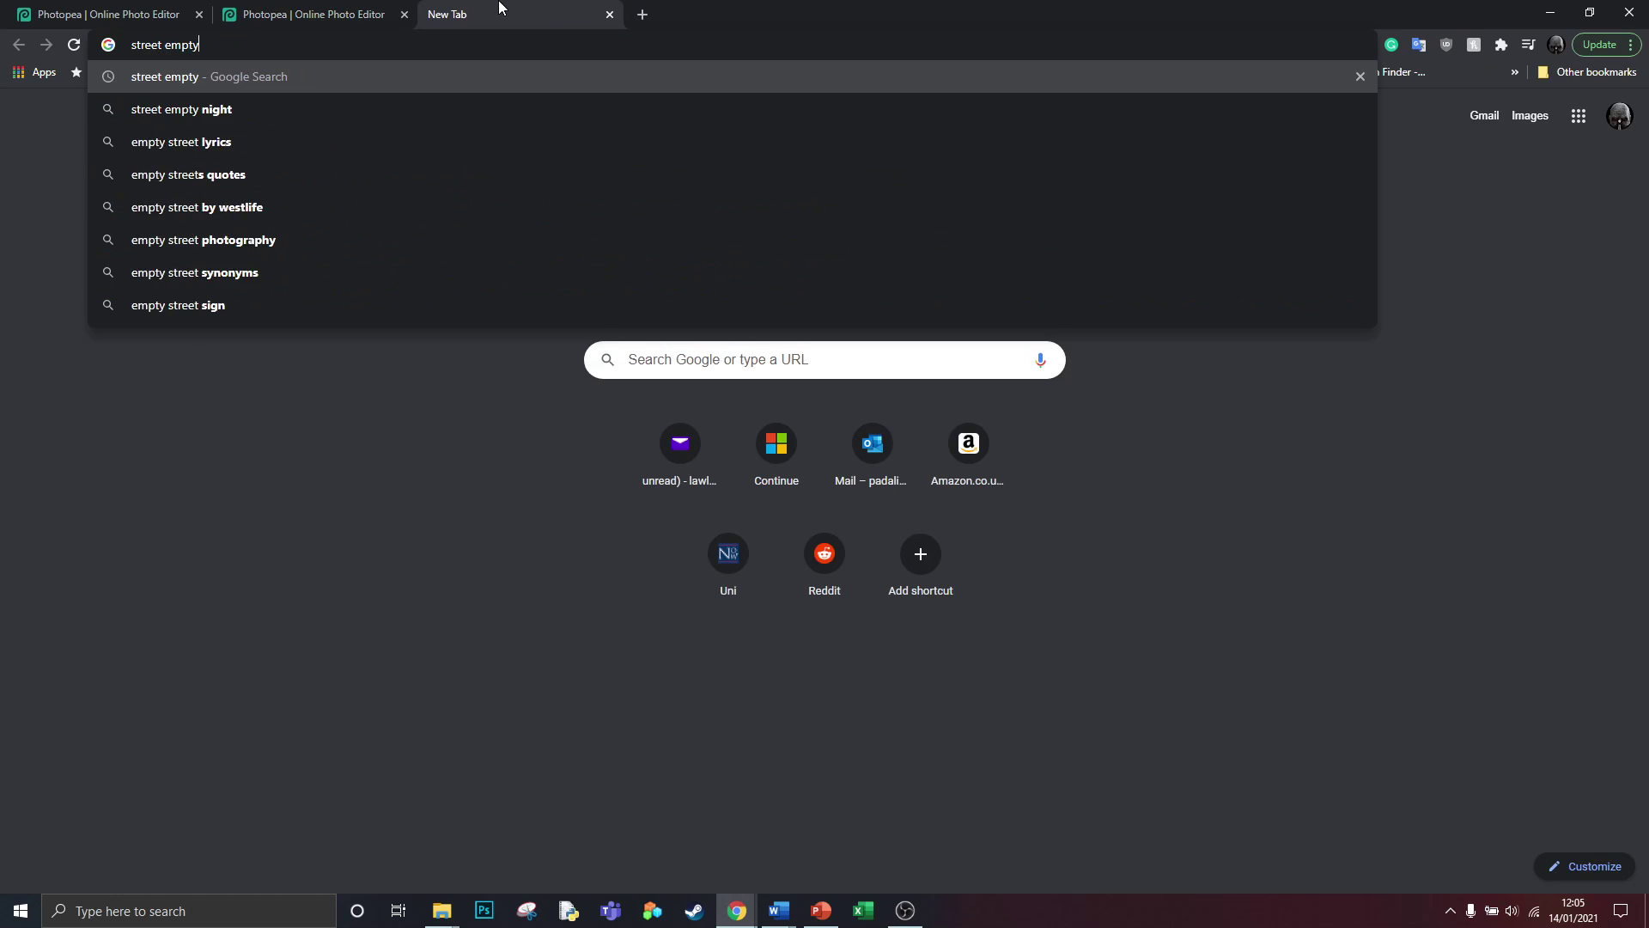
key("Return")
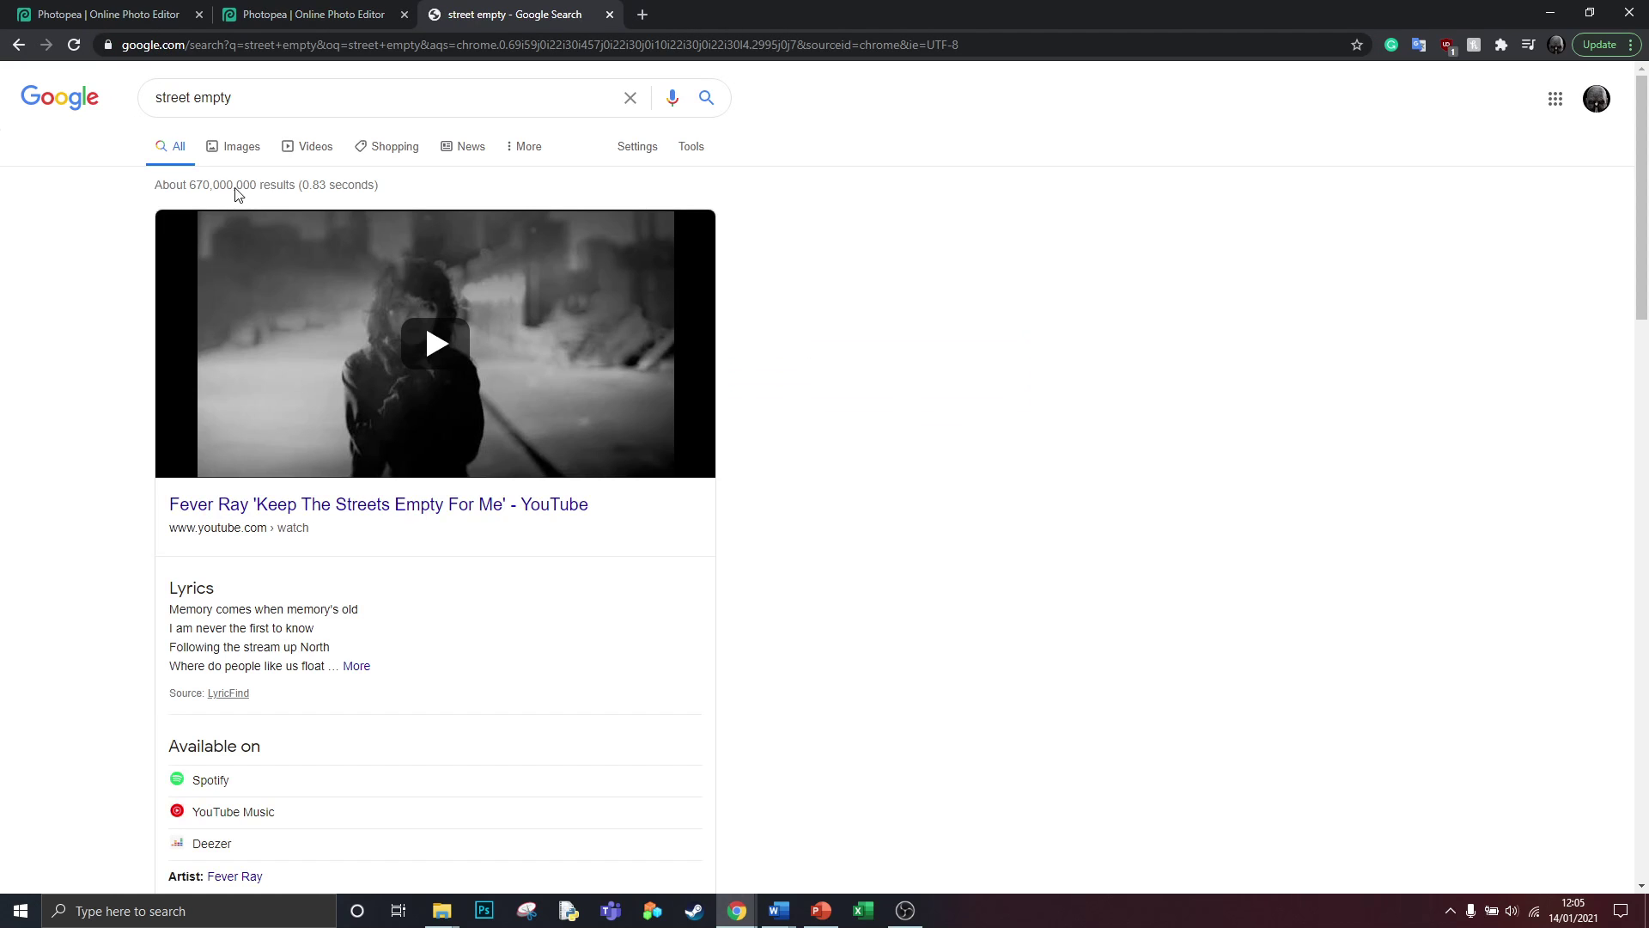
left_click(232, 155)
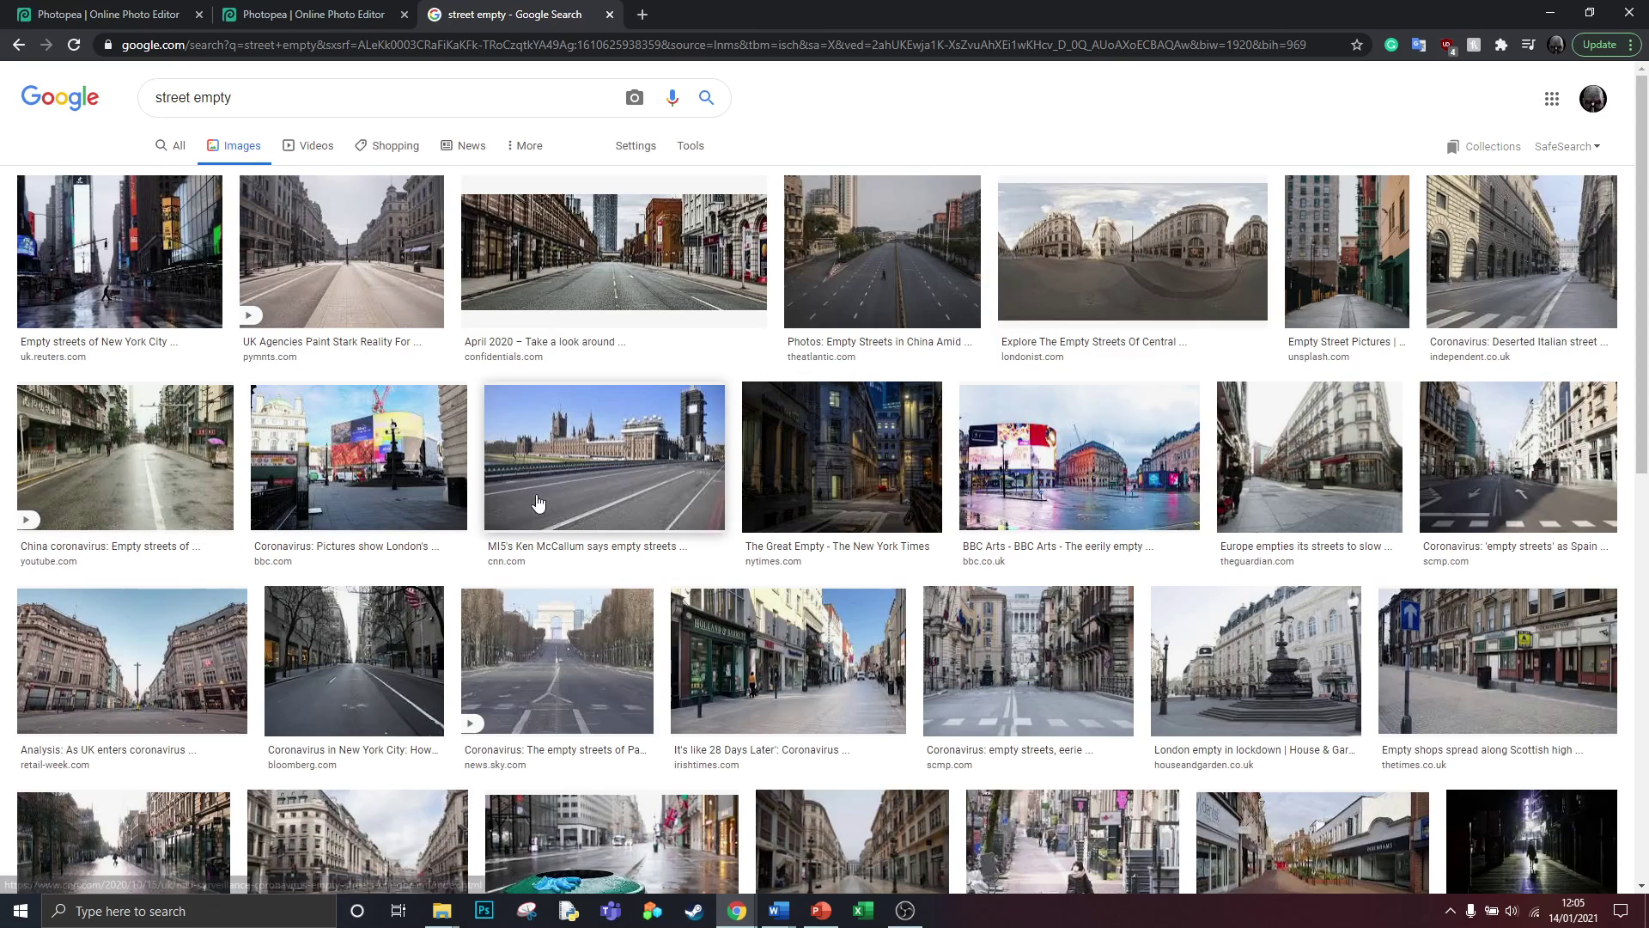
- Save the "April 2020 – Take a look around Manchester's empty streets" image to Downloads as a JPEG named Street Empty
left_click(501, 279)
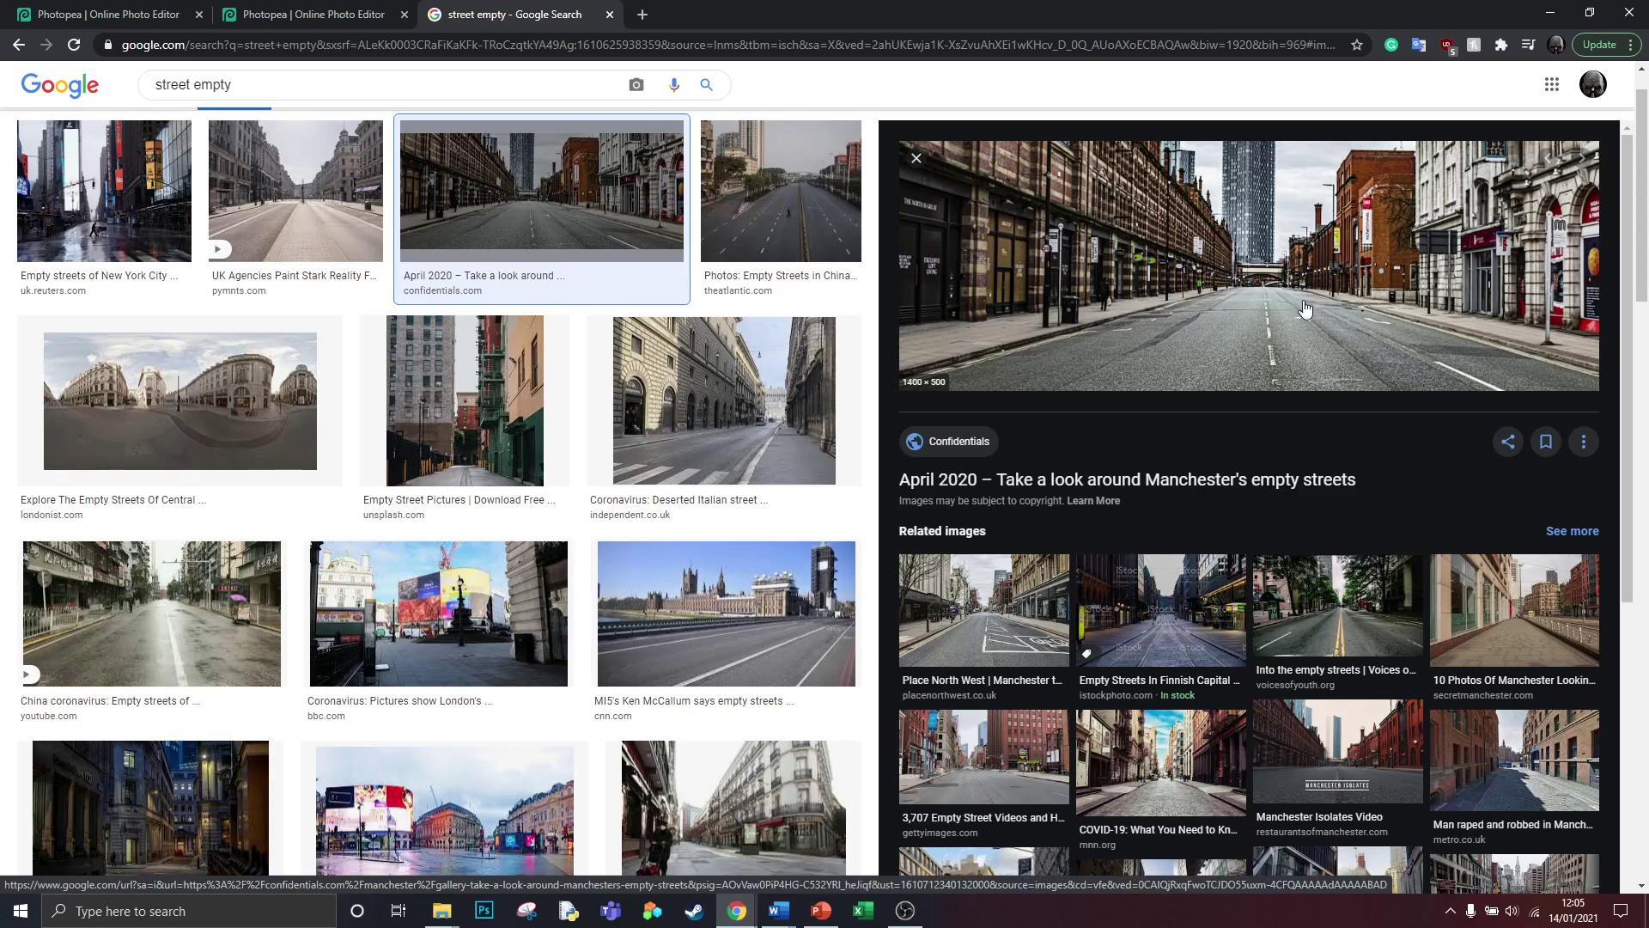
right_click(1187, 269)
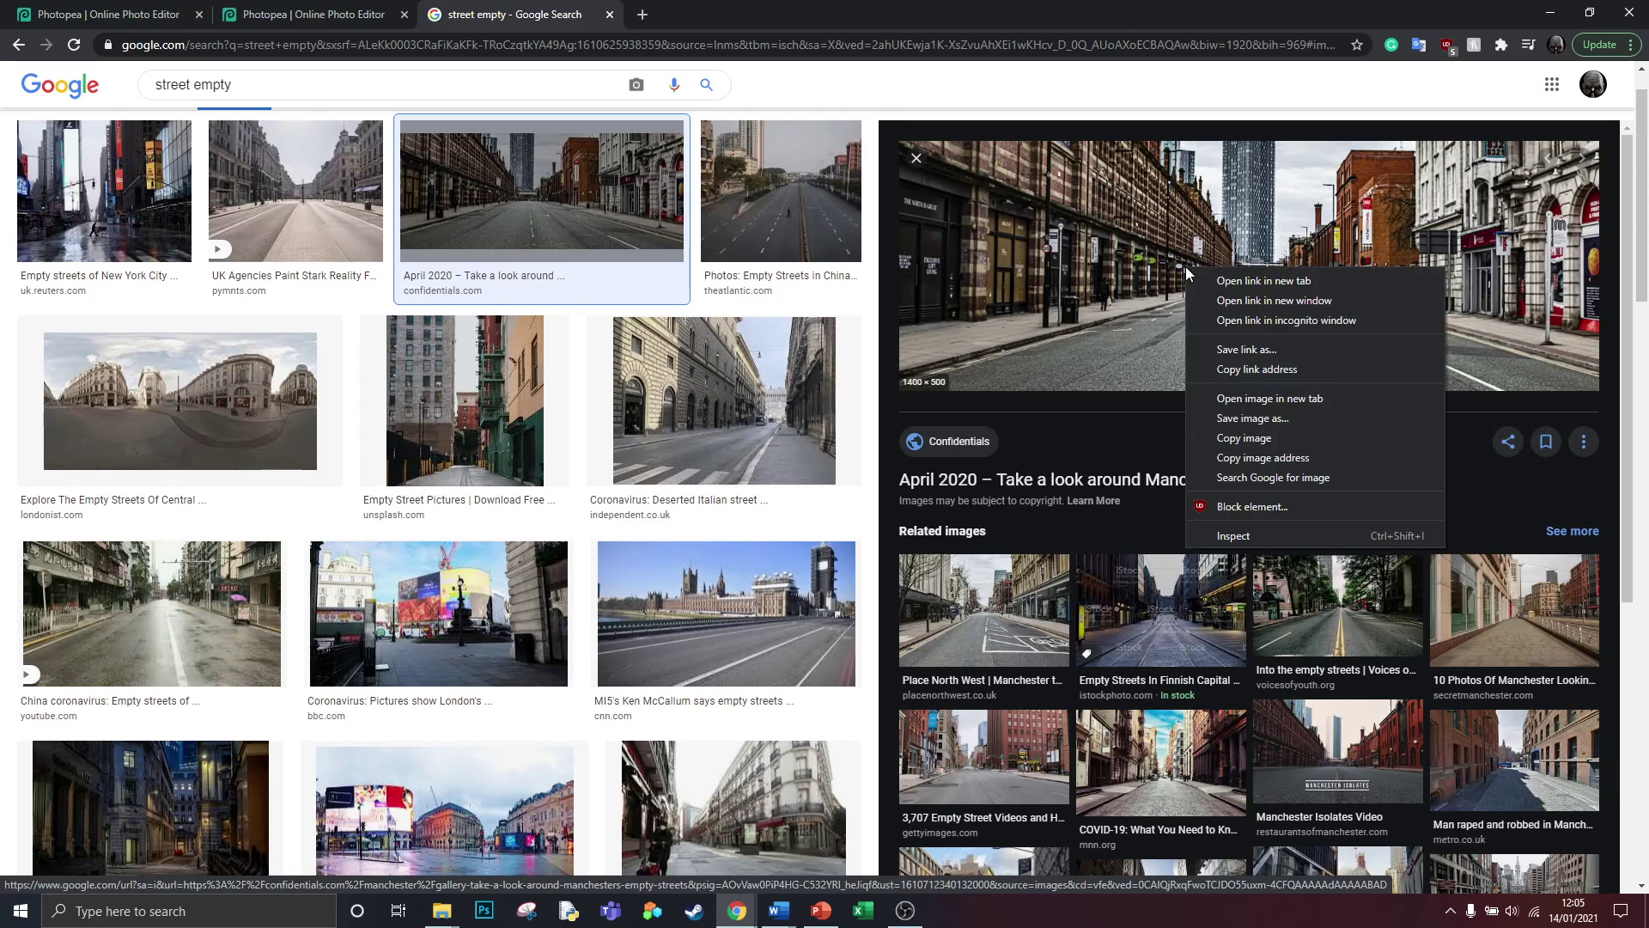
left_click(1263, 419)
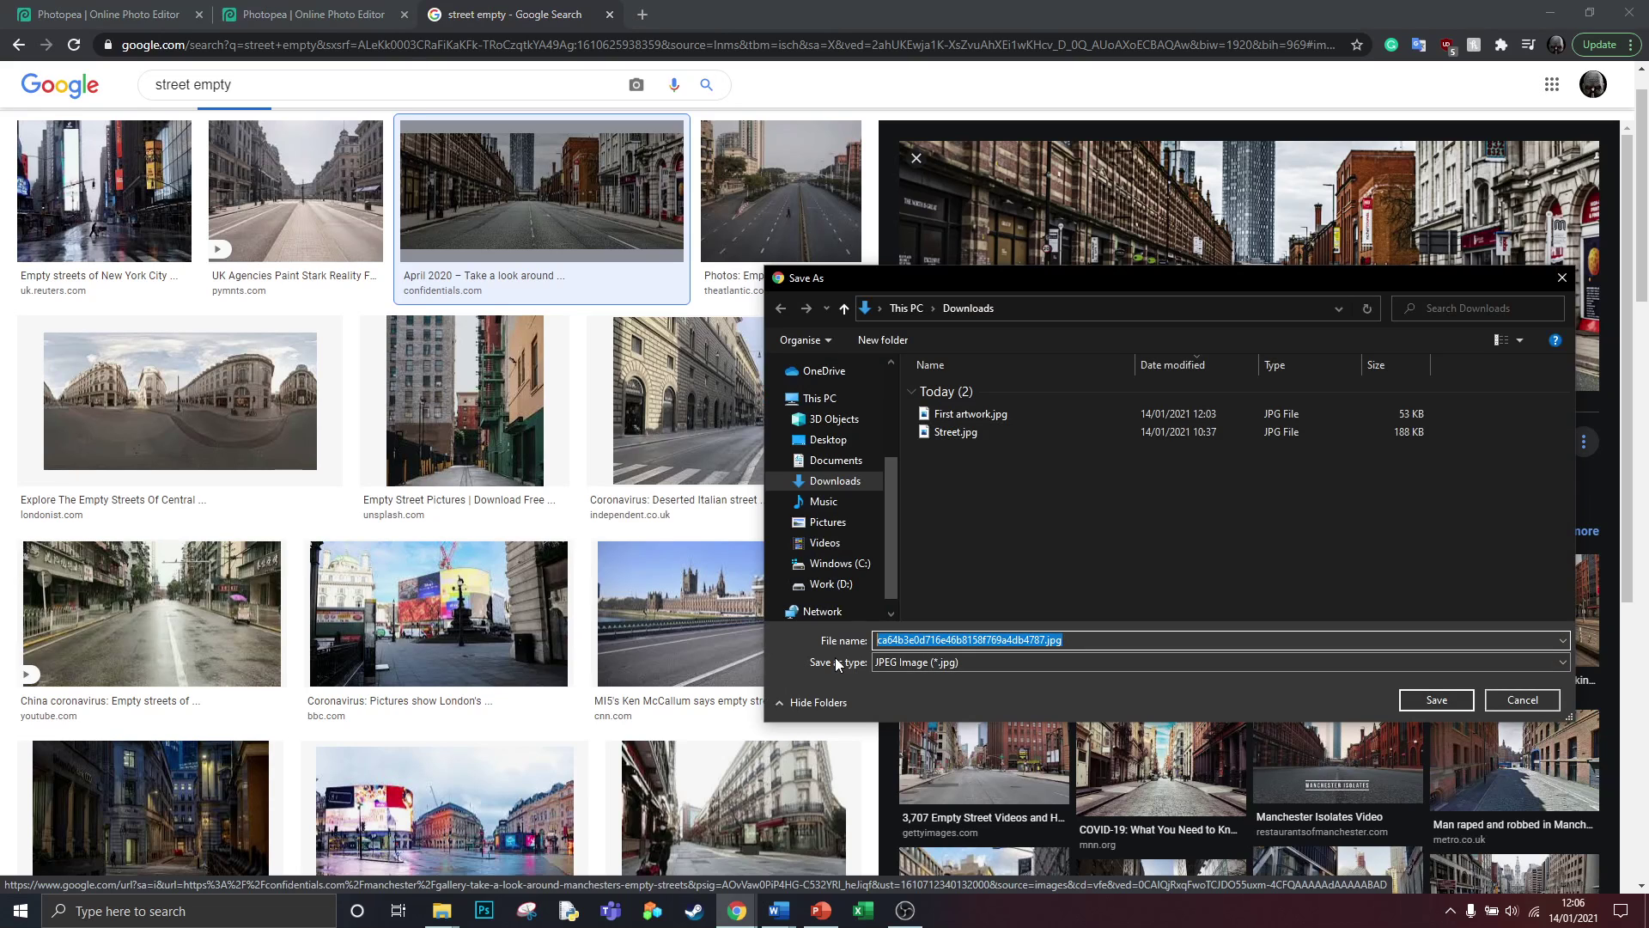
key("Caps_Lock")
type("S")
key("Caps_Lock")
type("treet")
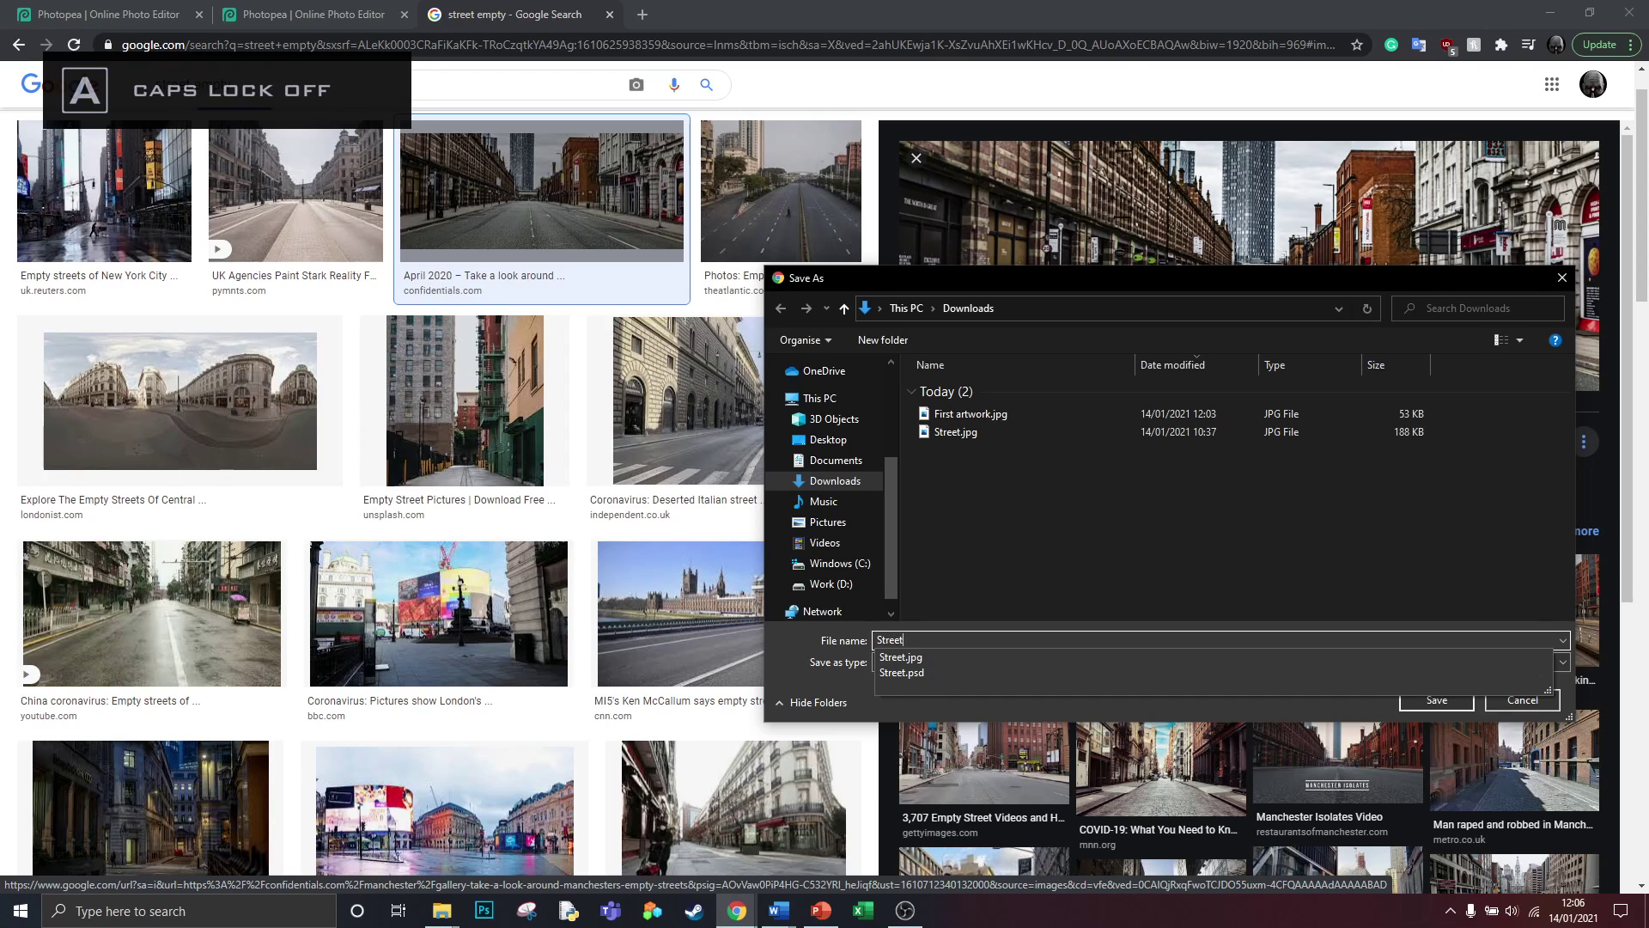
key("Caps_Lock")
type("E")
key("Caps_Lock")
type("mpty")
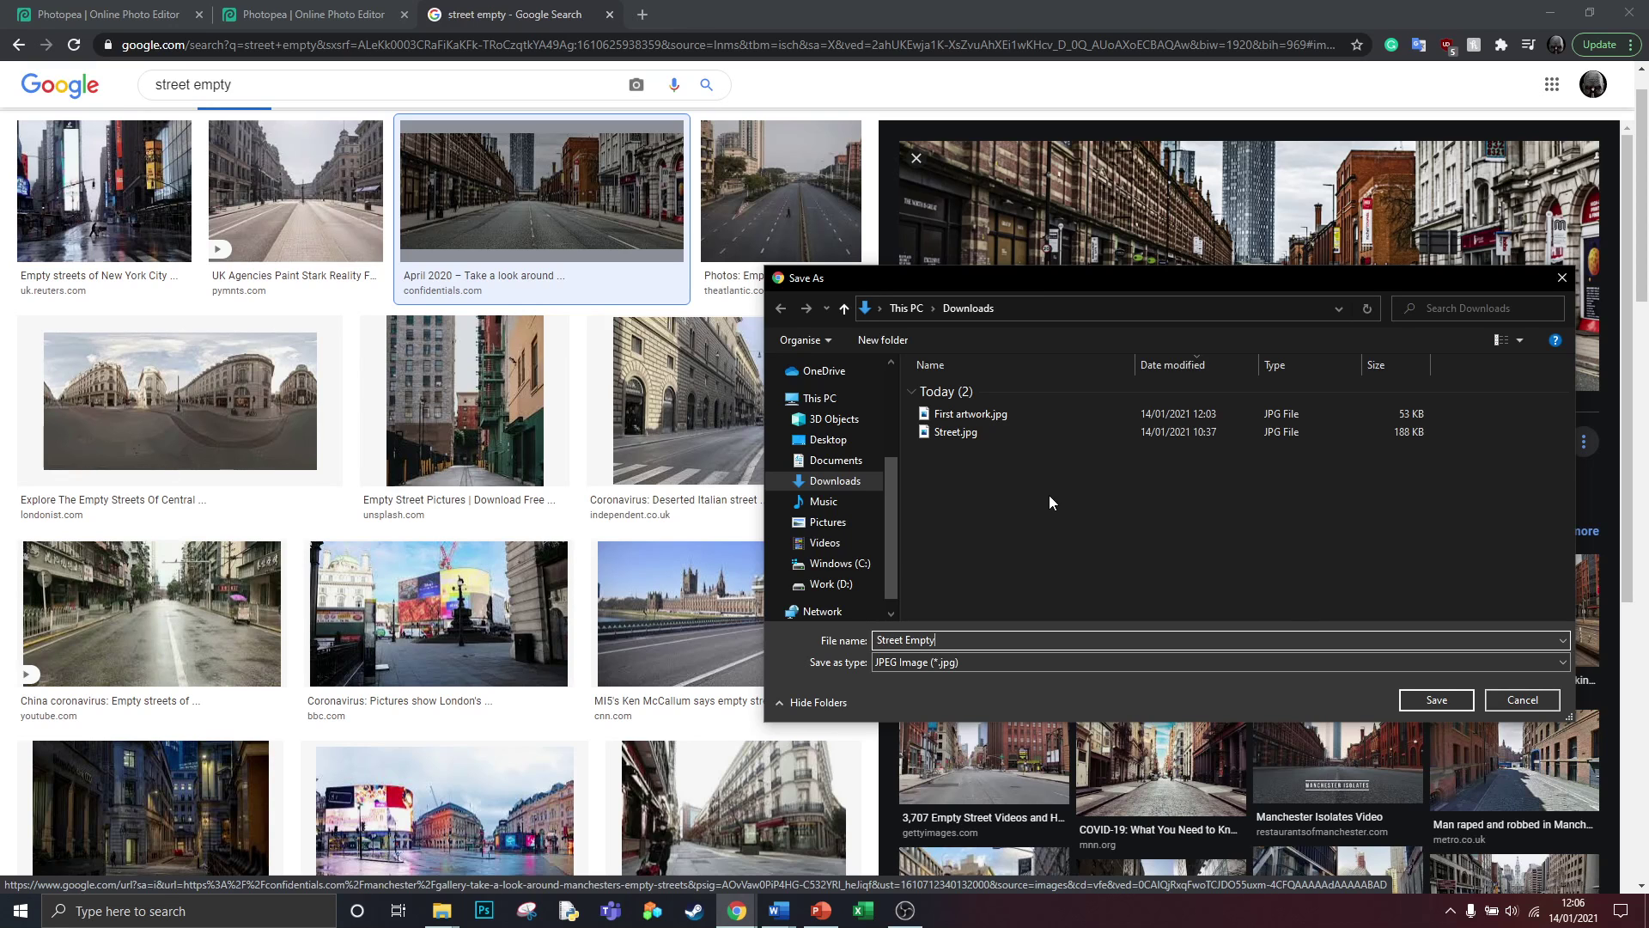
left_click(1421, 699)
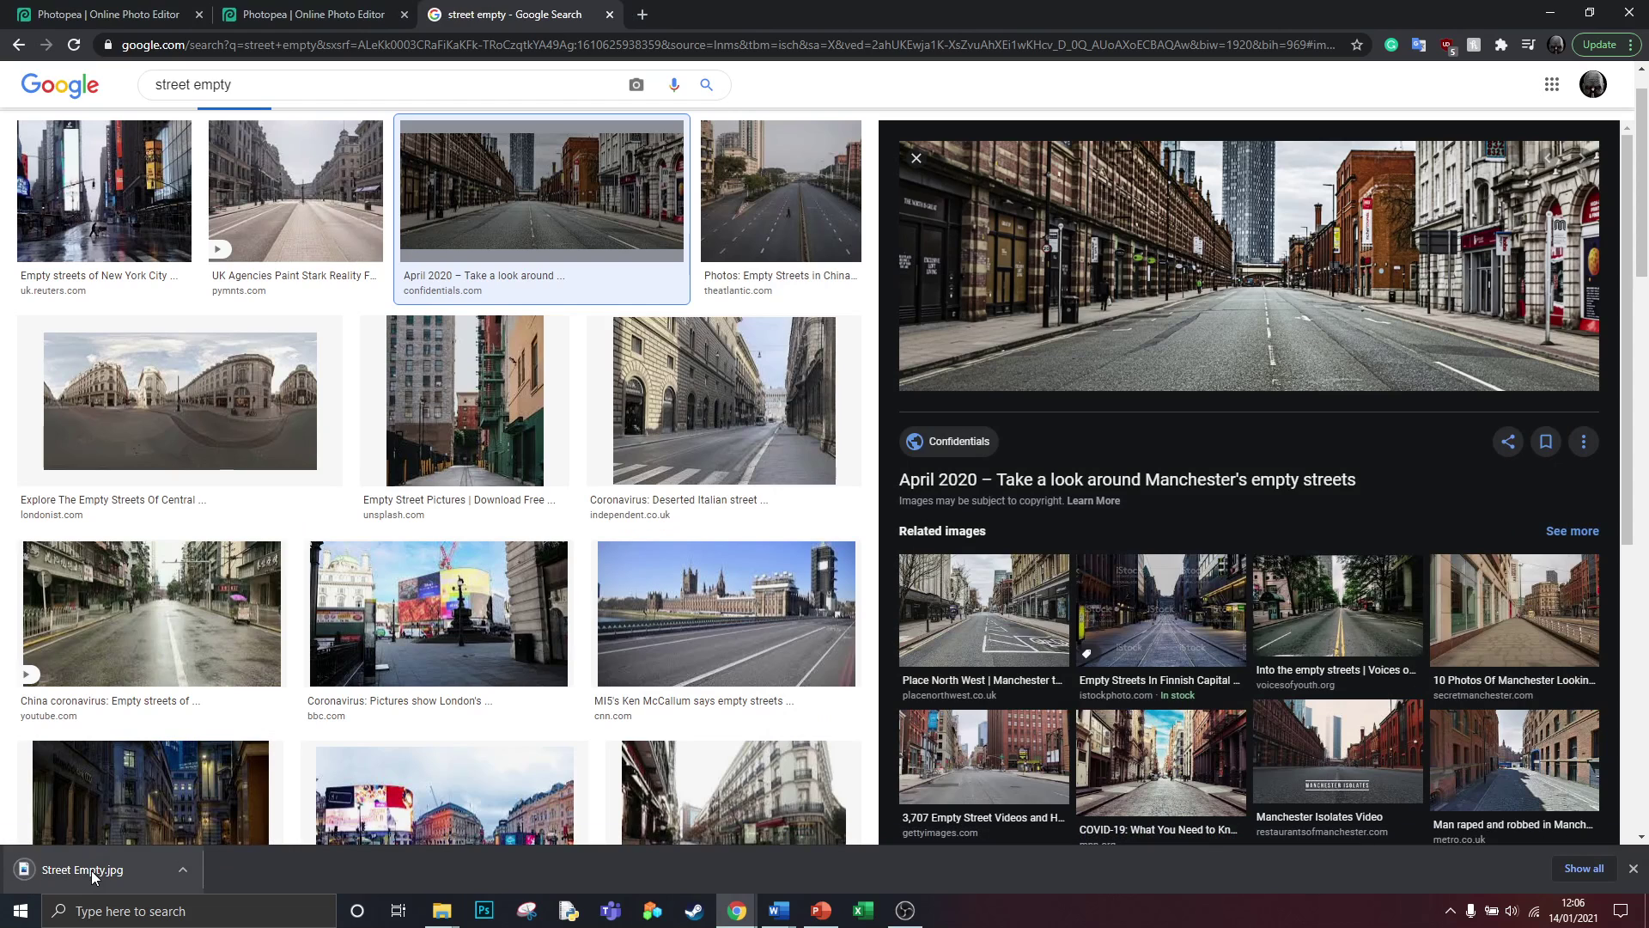
- Switch back to Photopea and place Street Empty.jpg into the Poster project as a new layer at its default size
left_click(357, 10)
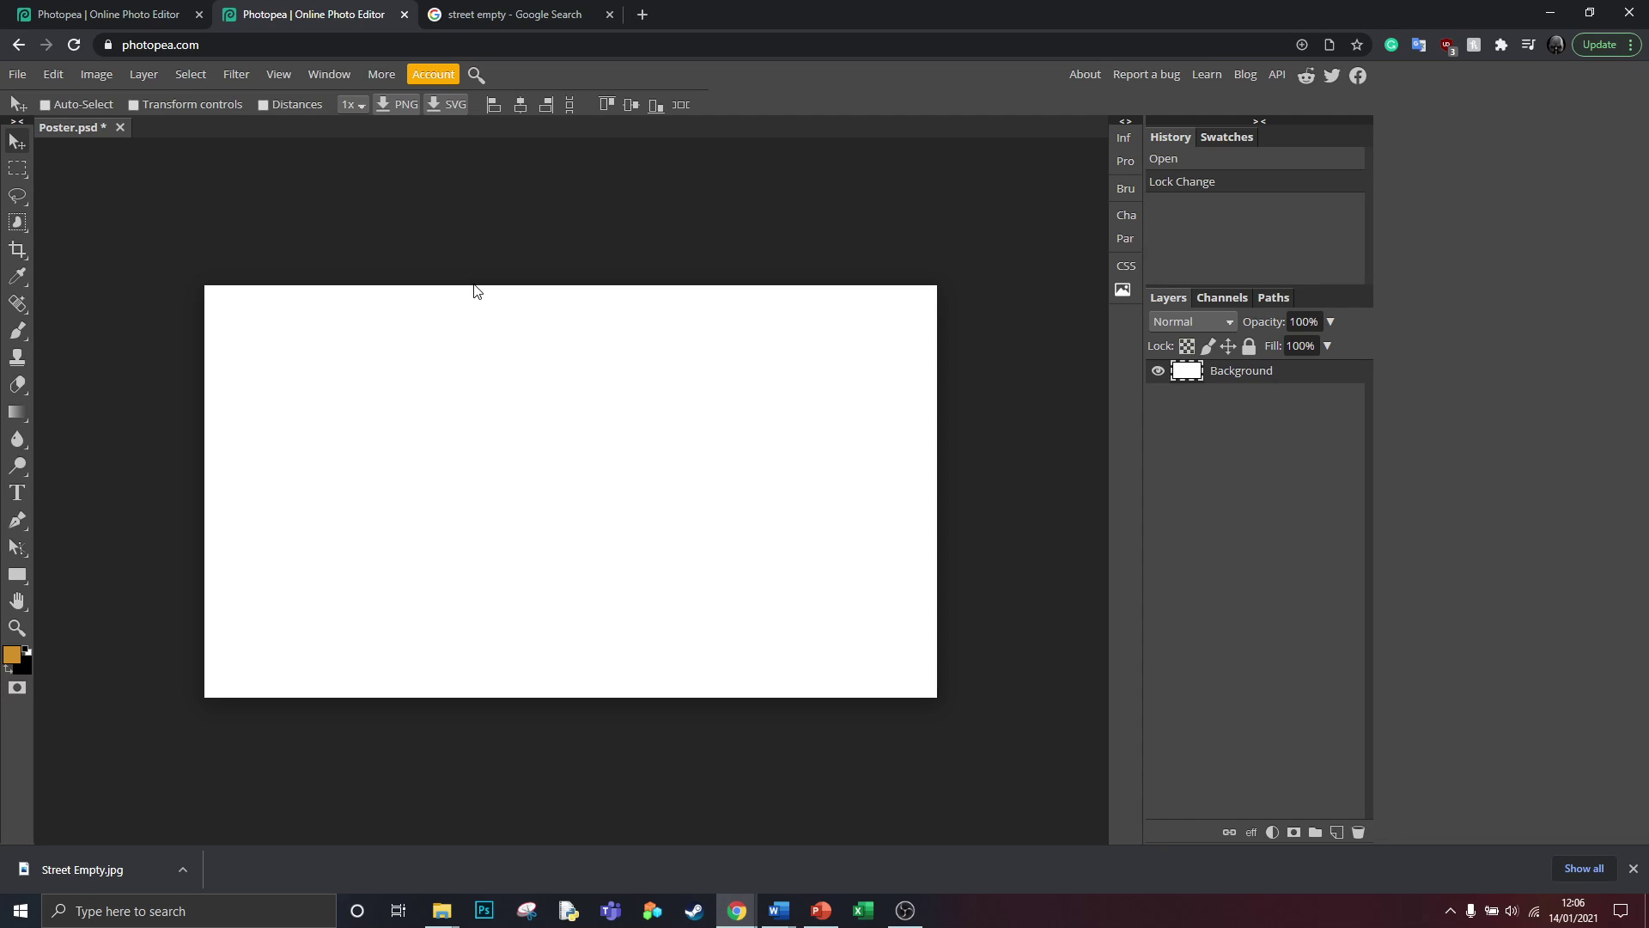
left_click(16, 77)
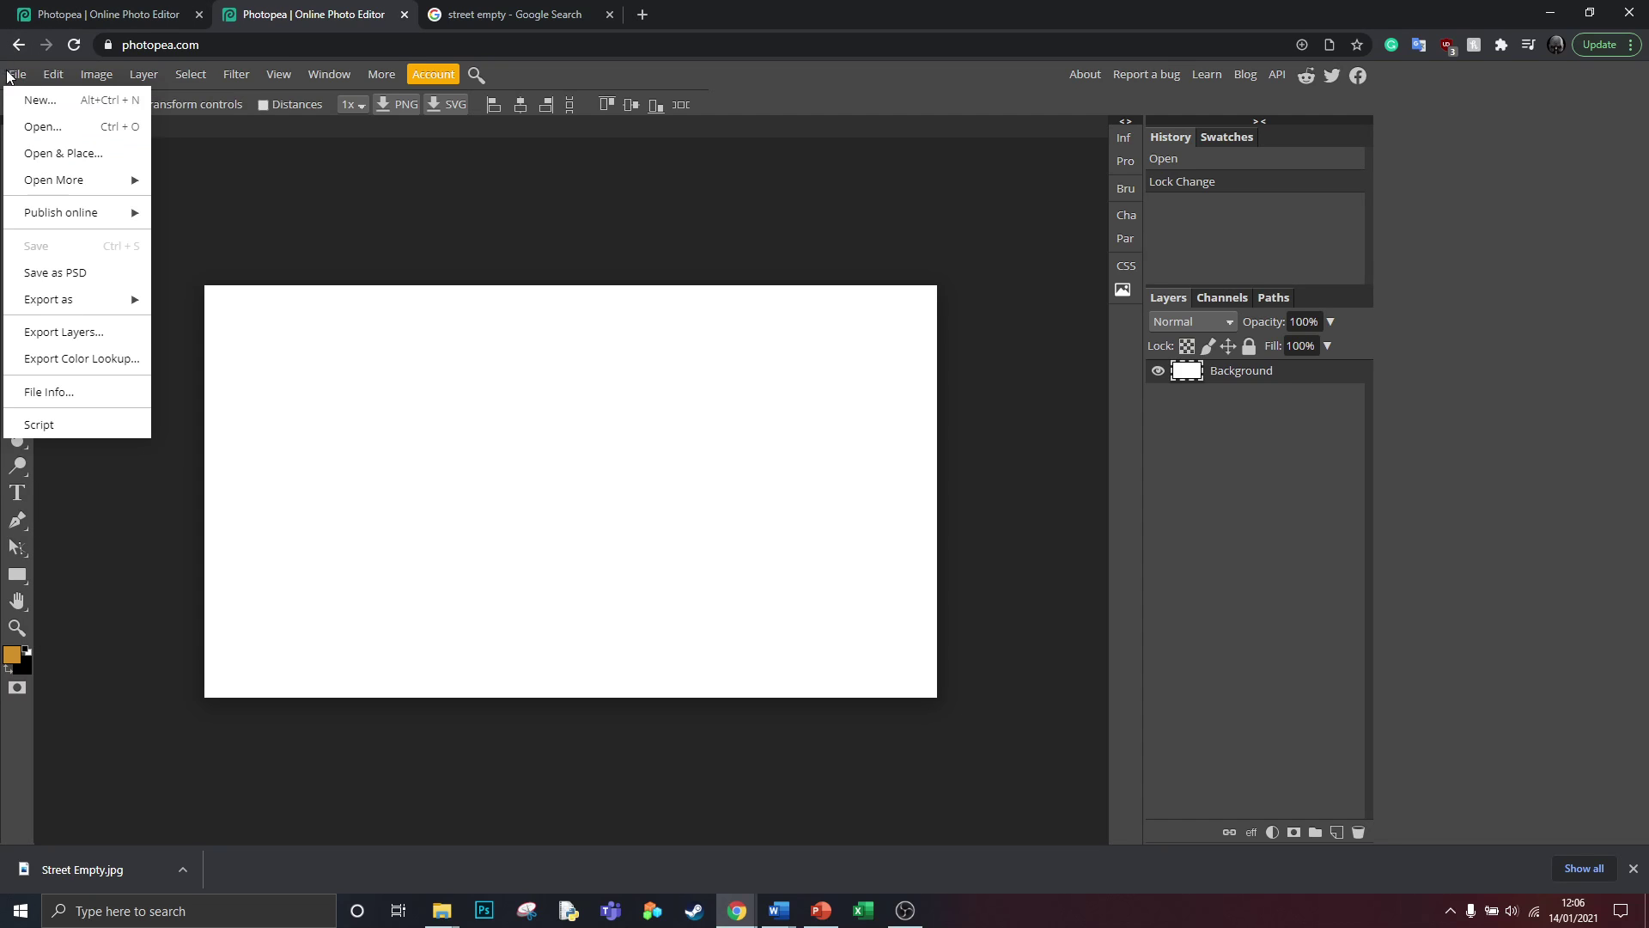
left_click(102, 153)
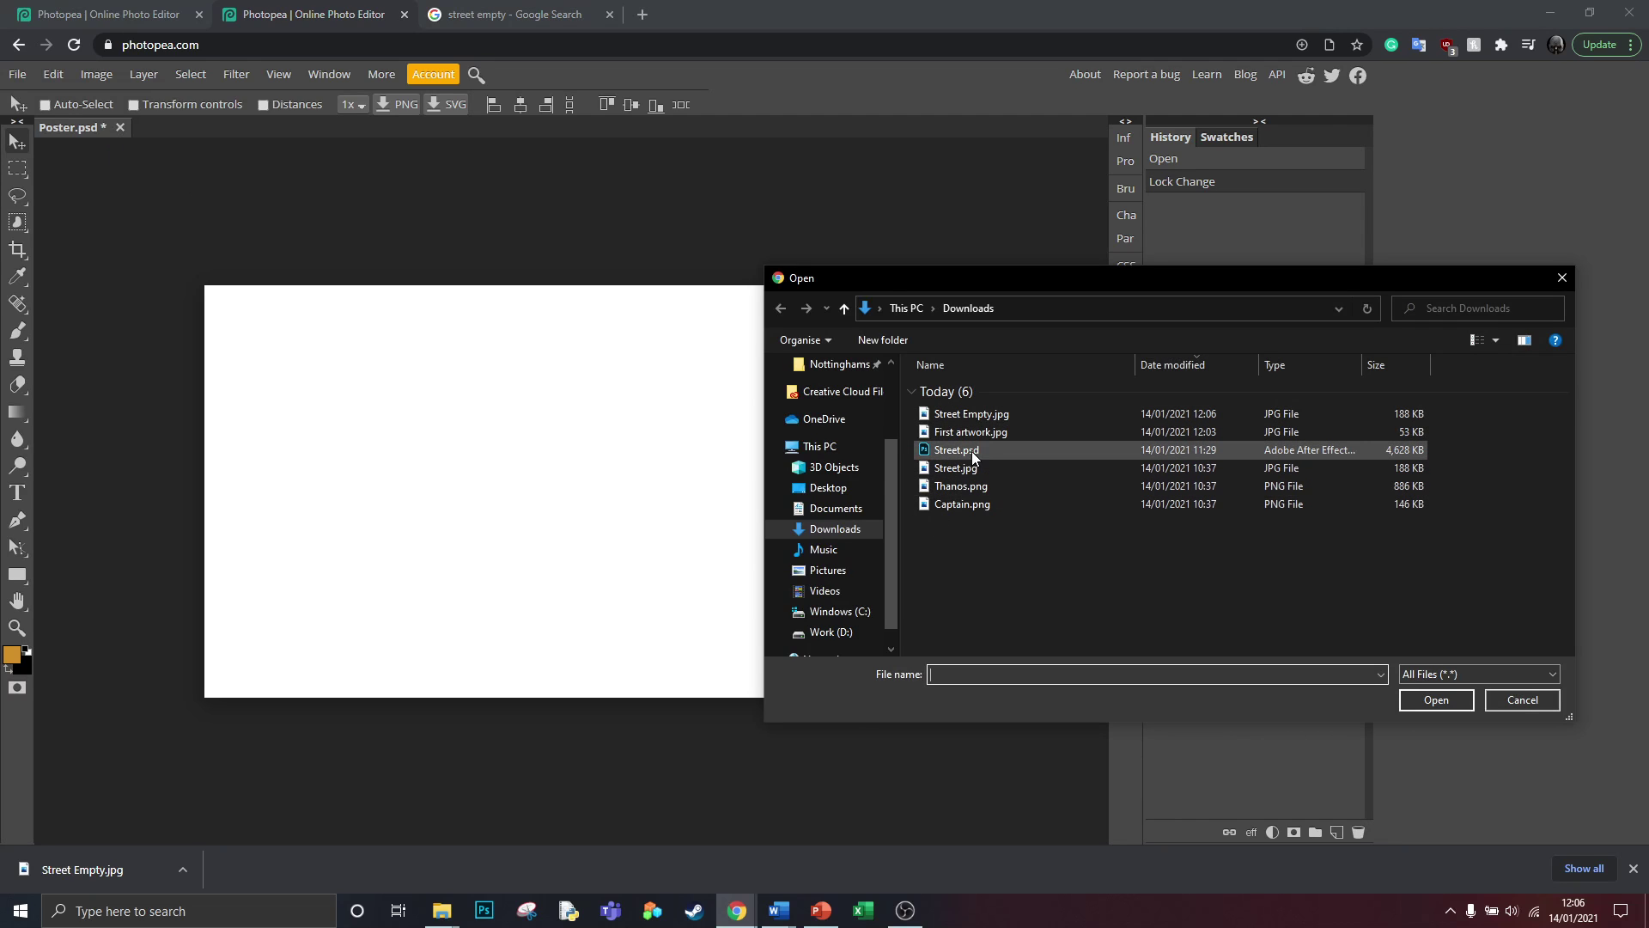
left_click(1019, 412)
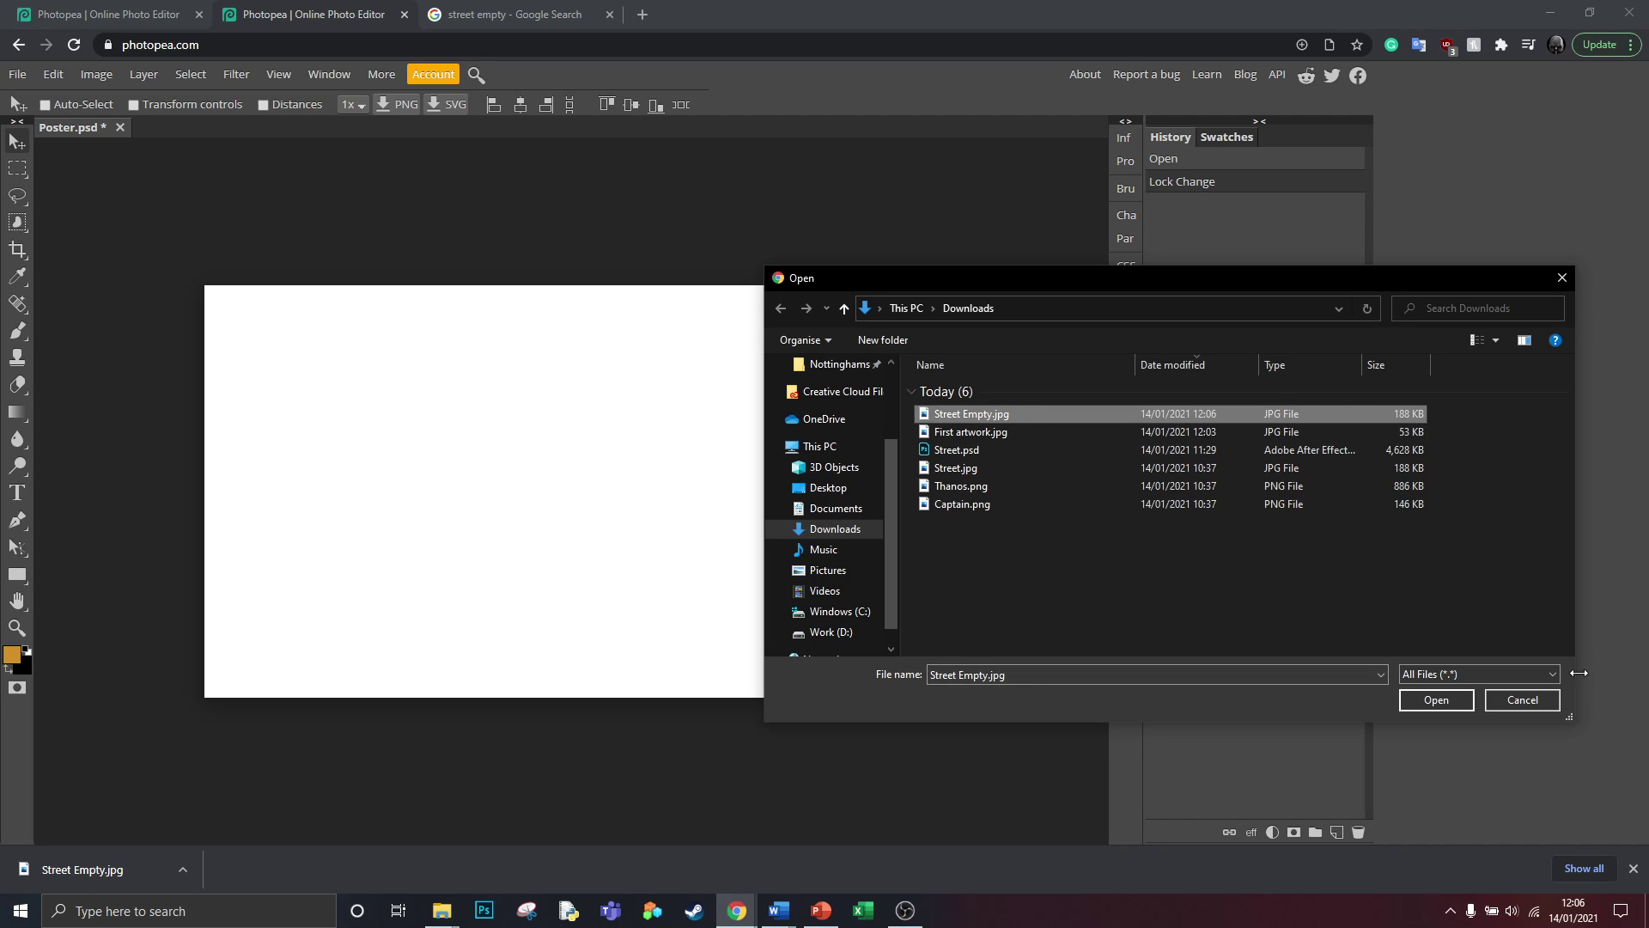
left_click(1436, 699)
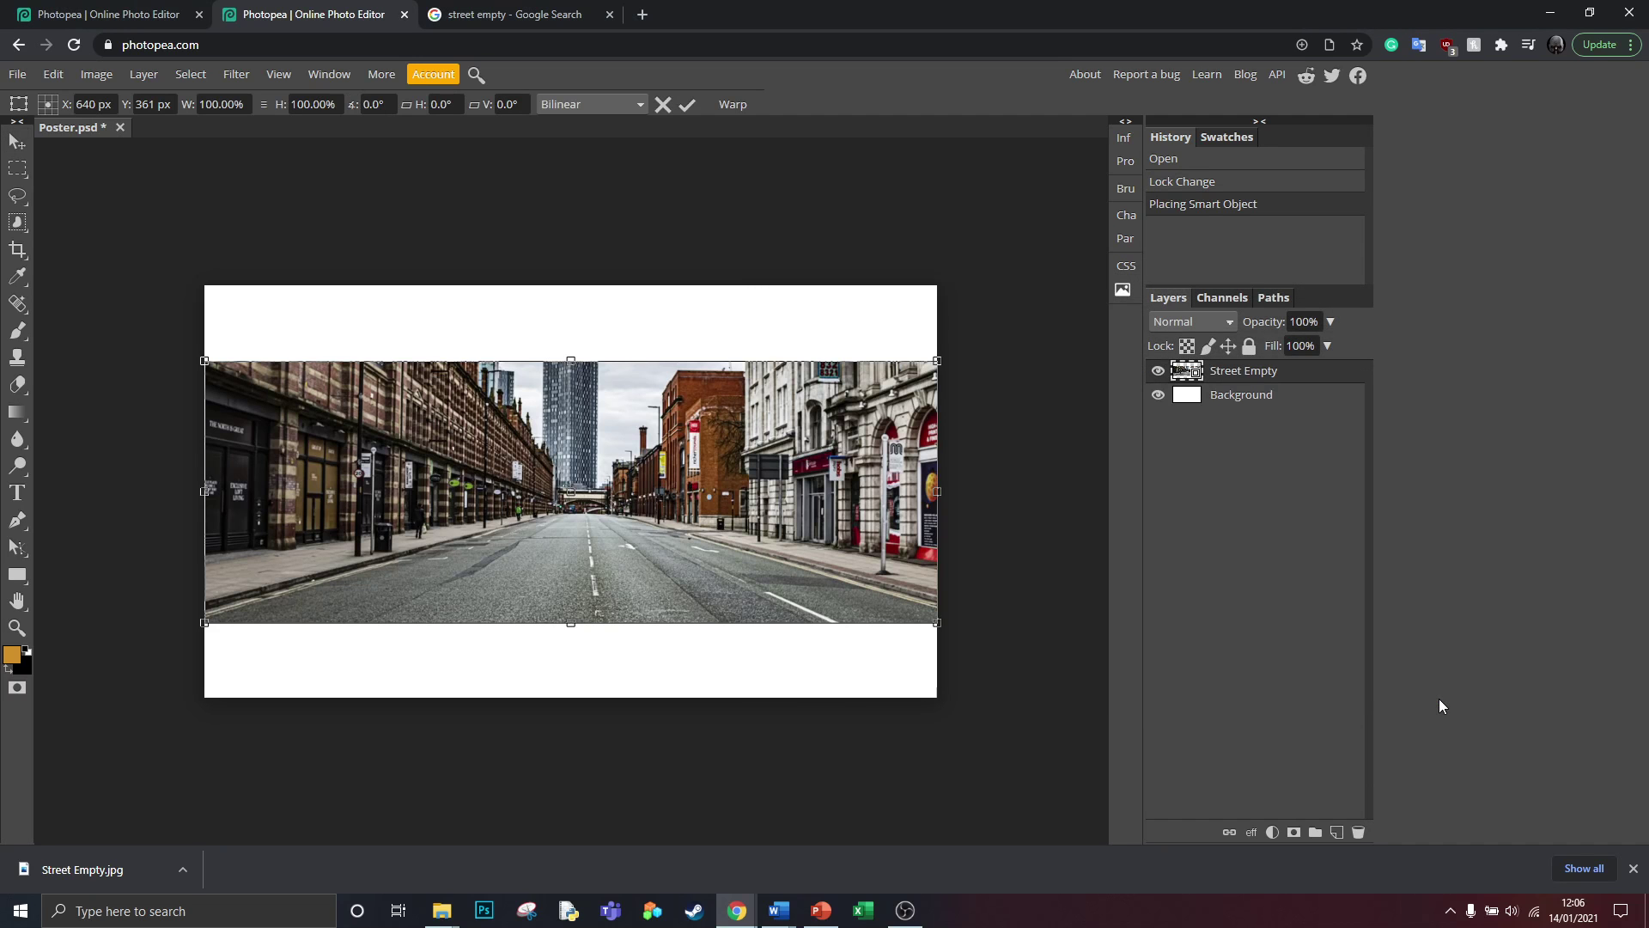
left_click(17, 141)
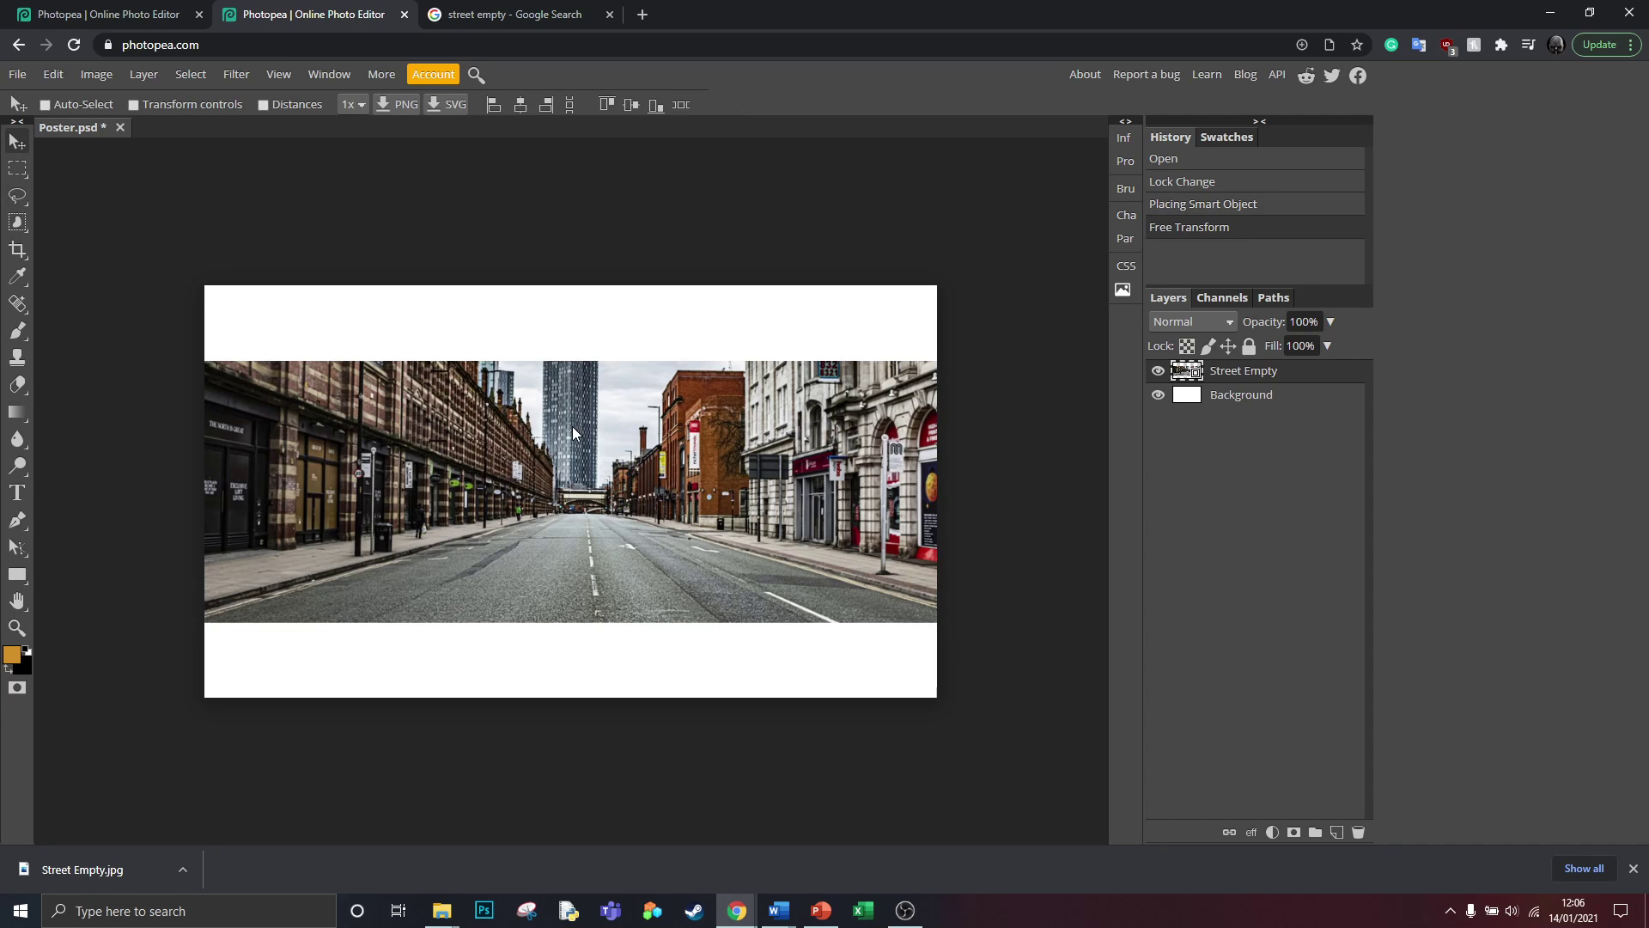
- Open Street Empty.jpg as a separate document in a second Photopea tab placed beside the Poster tab
left_click(643, 15)
type("pho")
key("Return")
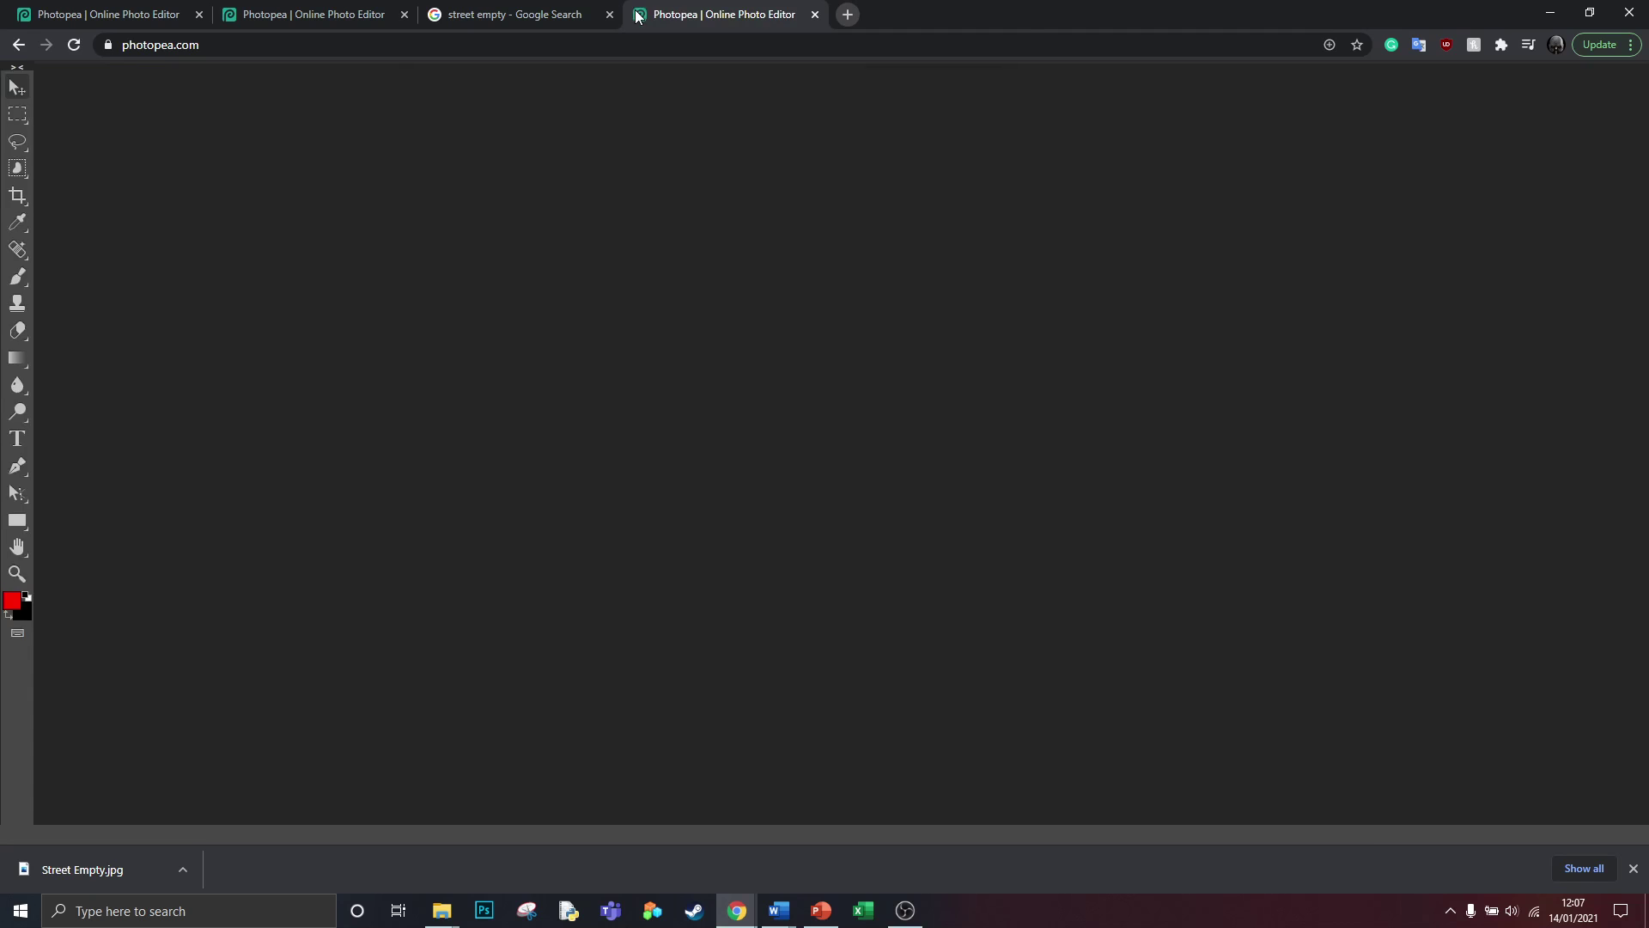
left_click(366, 12)
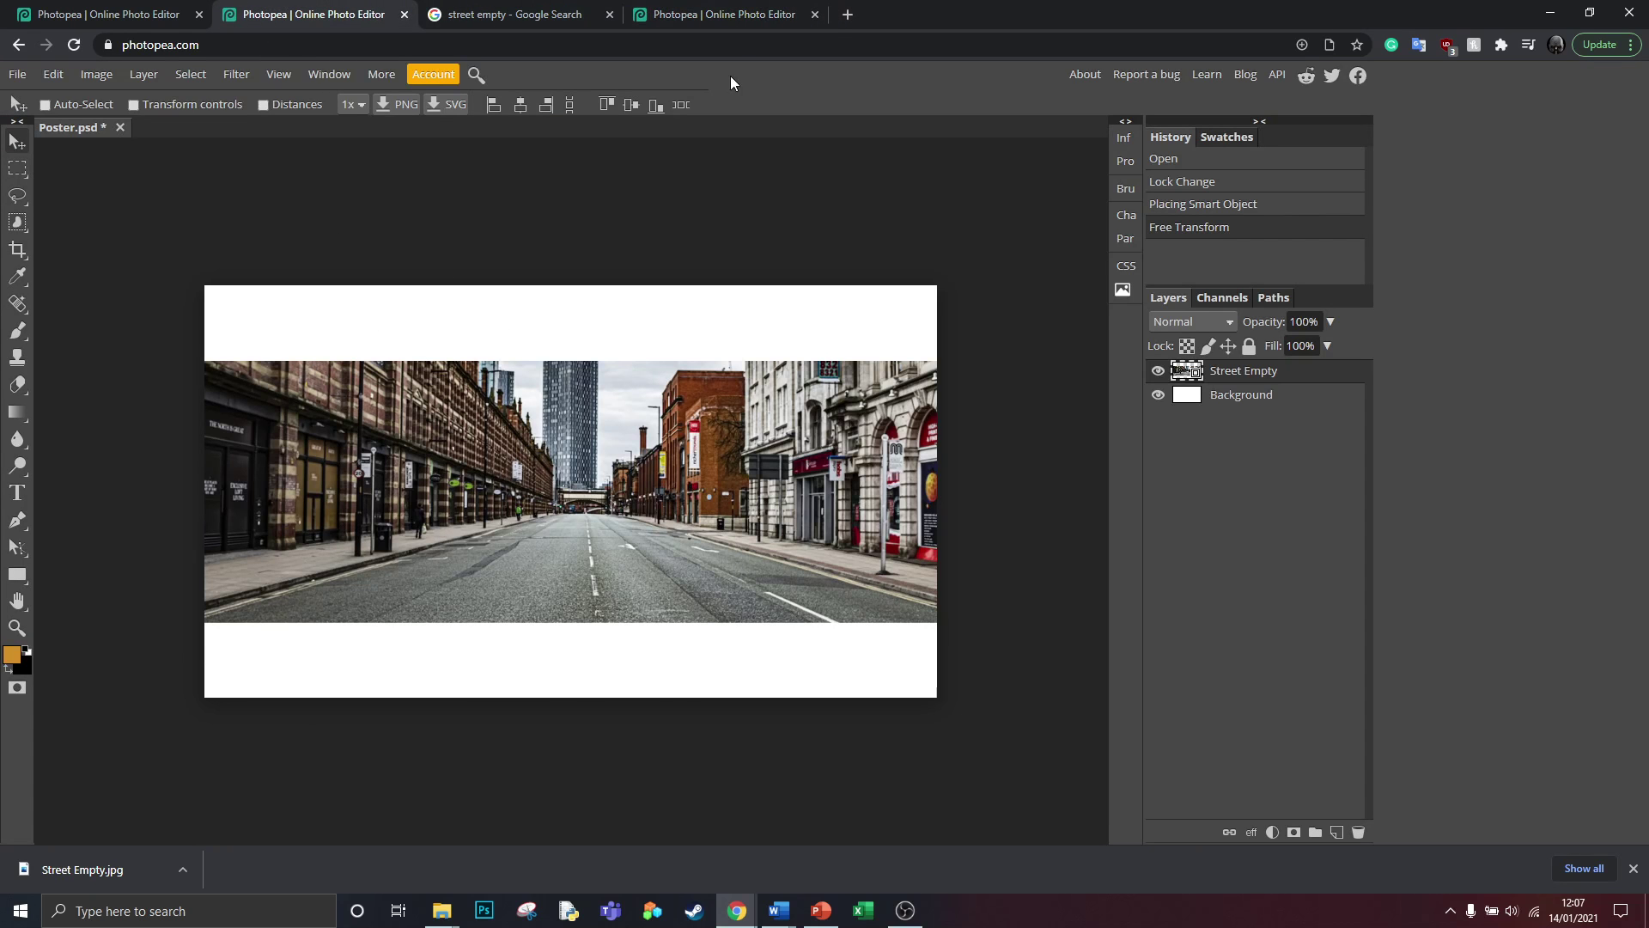
left_click_drag(731, 15, 541, 15)
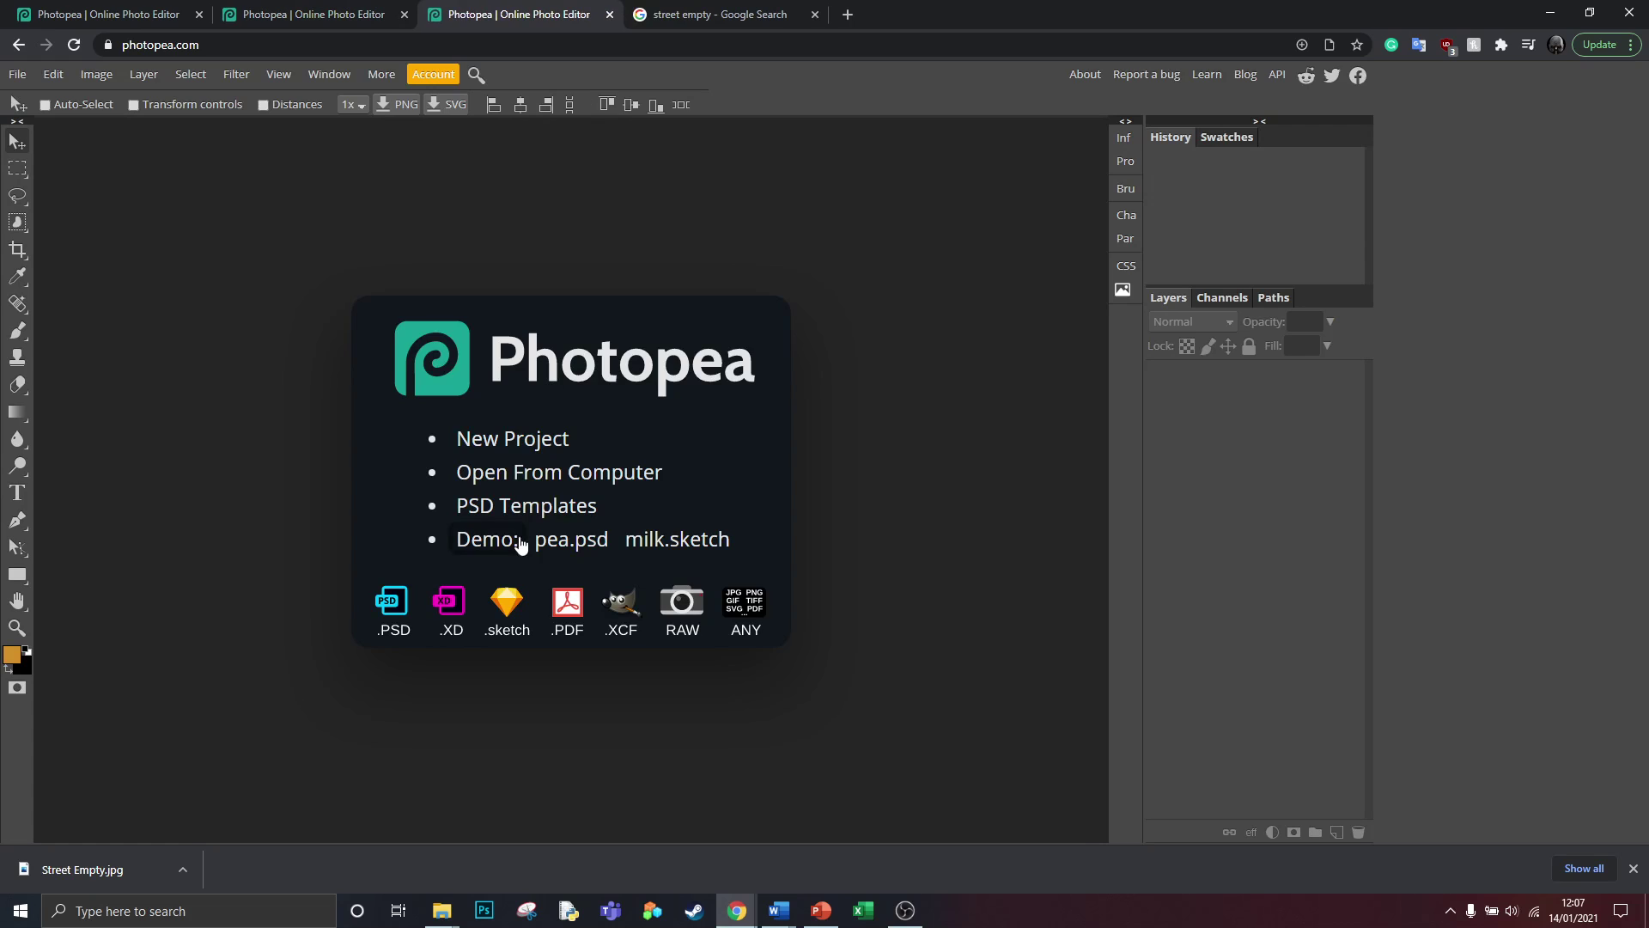
left_click(526, 475)
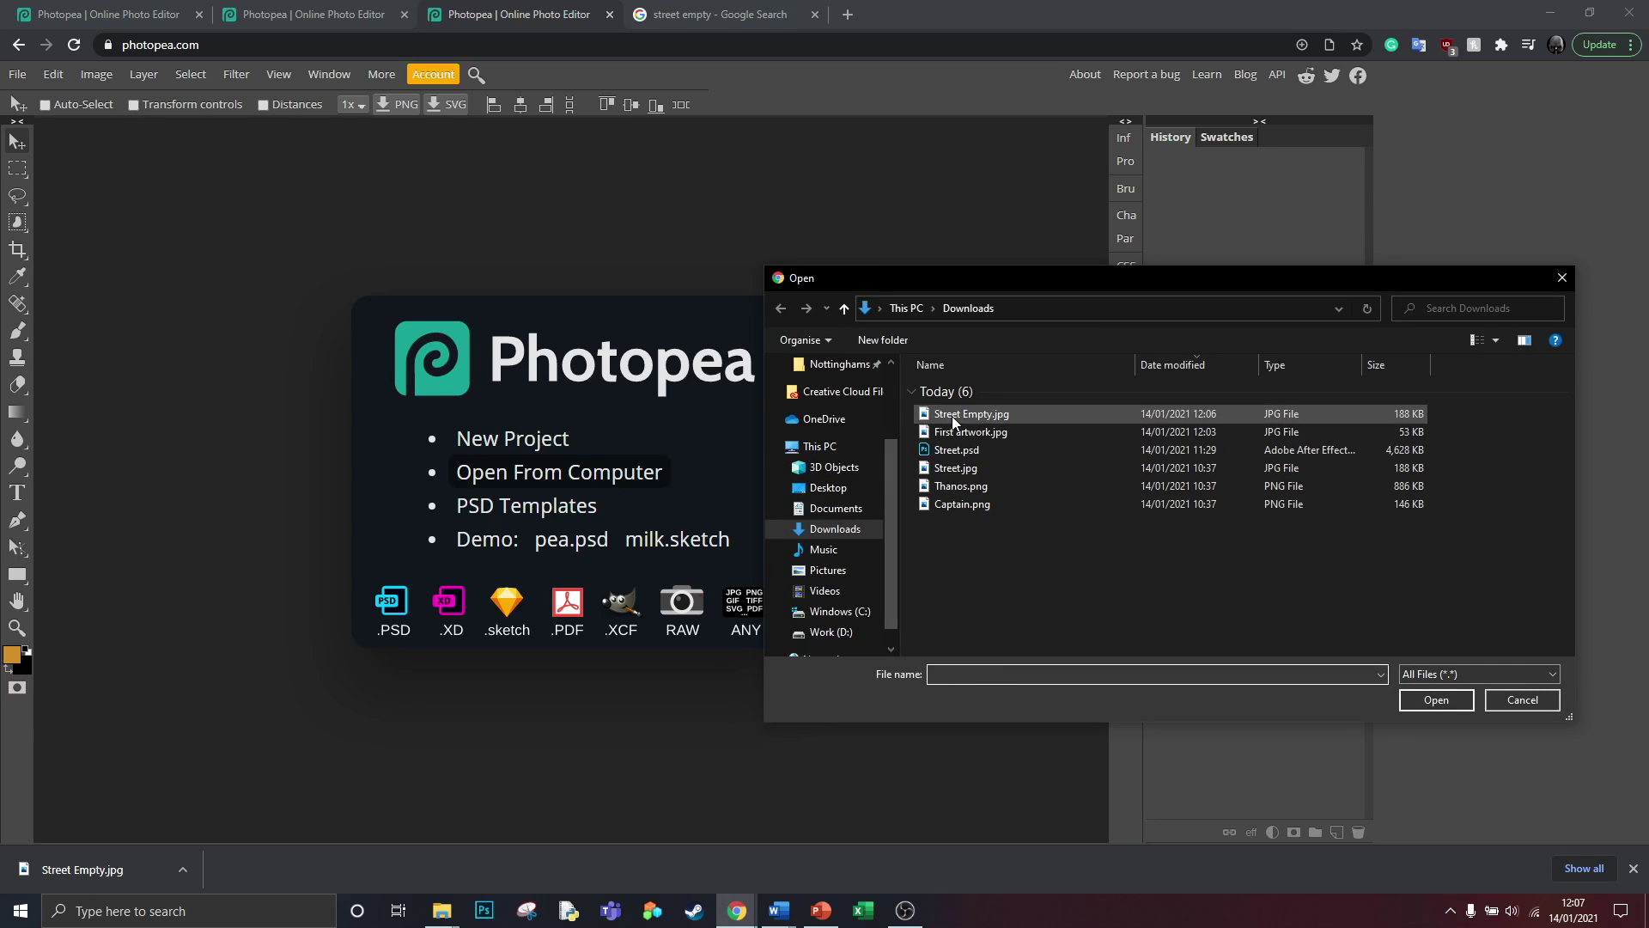
double_click(956, 414)
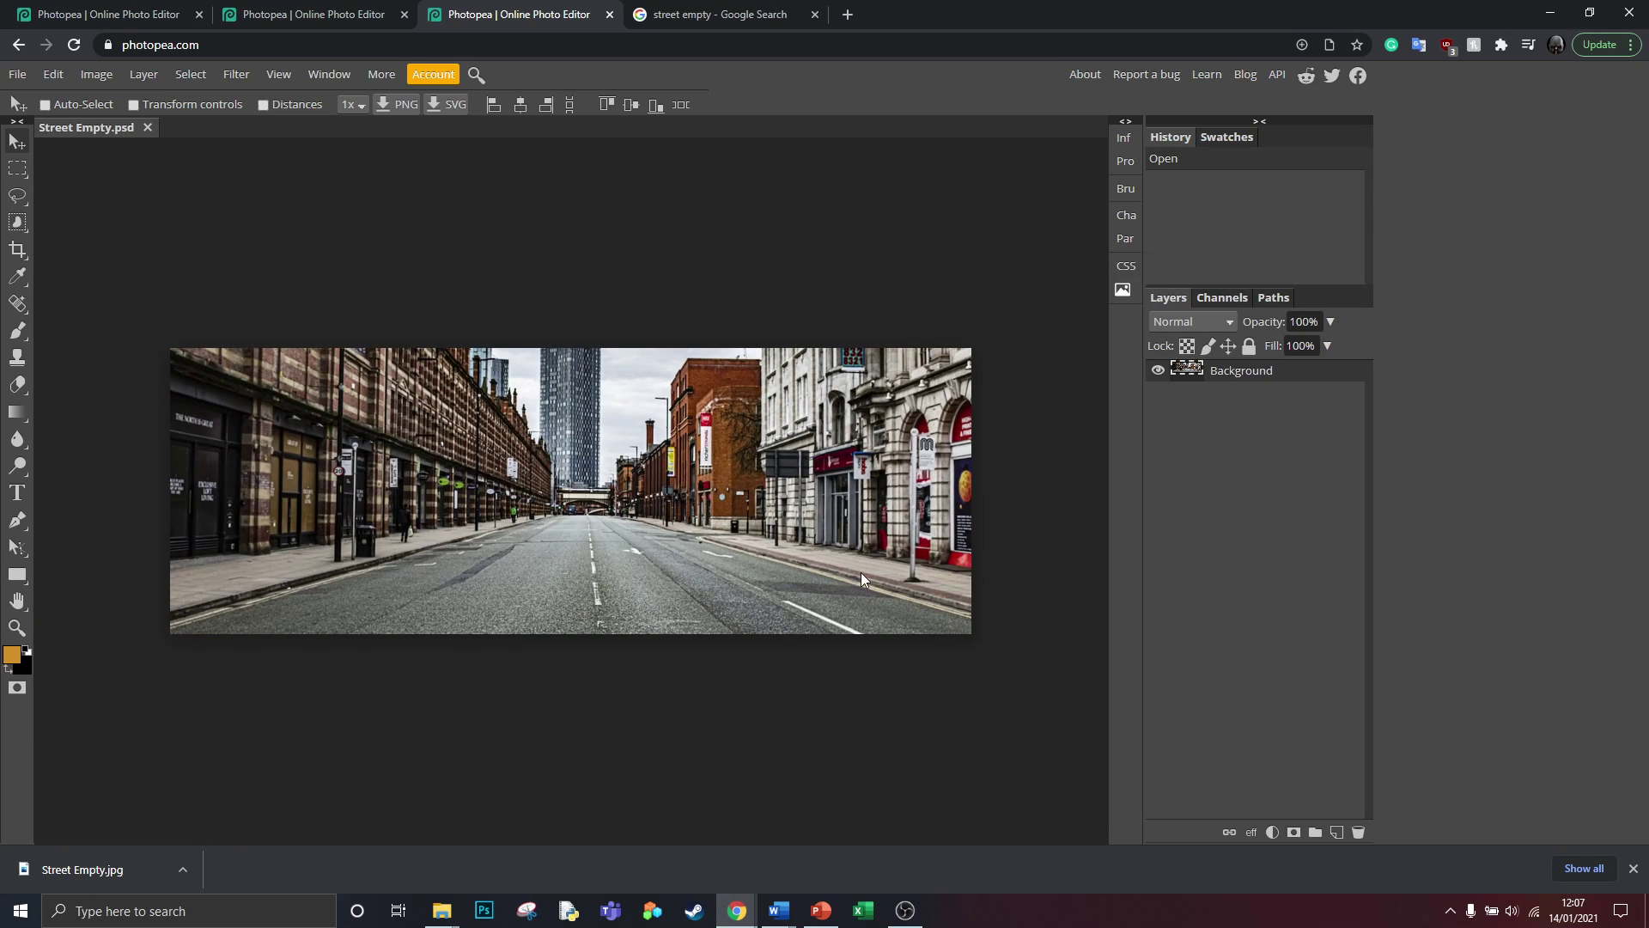
- Compare the standalone street image with the one placed in Poster and close the extra Photopea tab
left_click(366, 9)
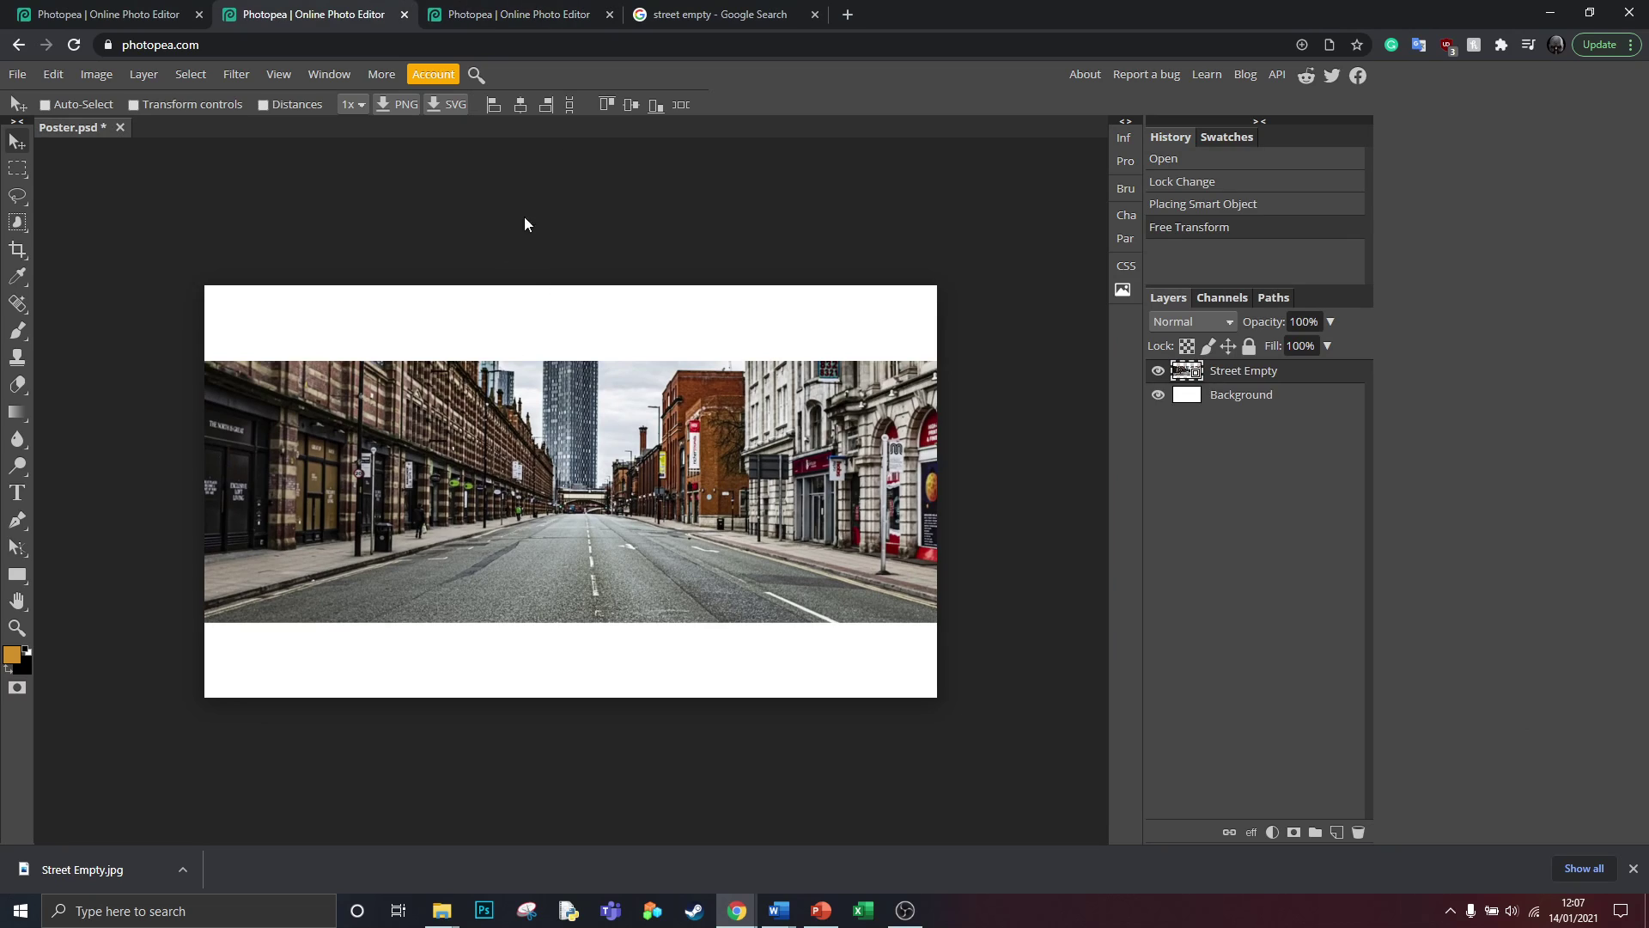
left_click(497, 15)
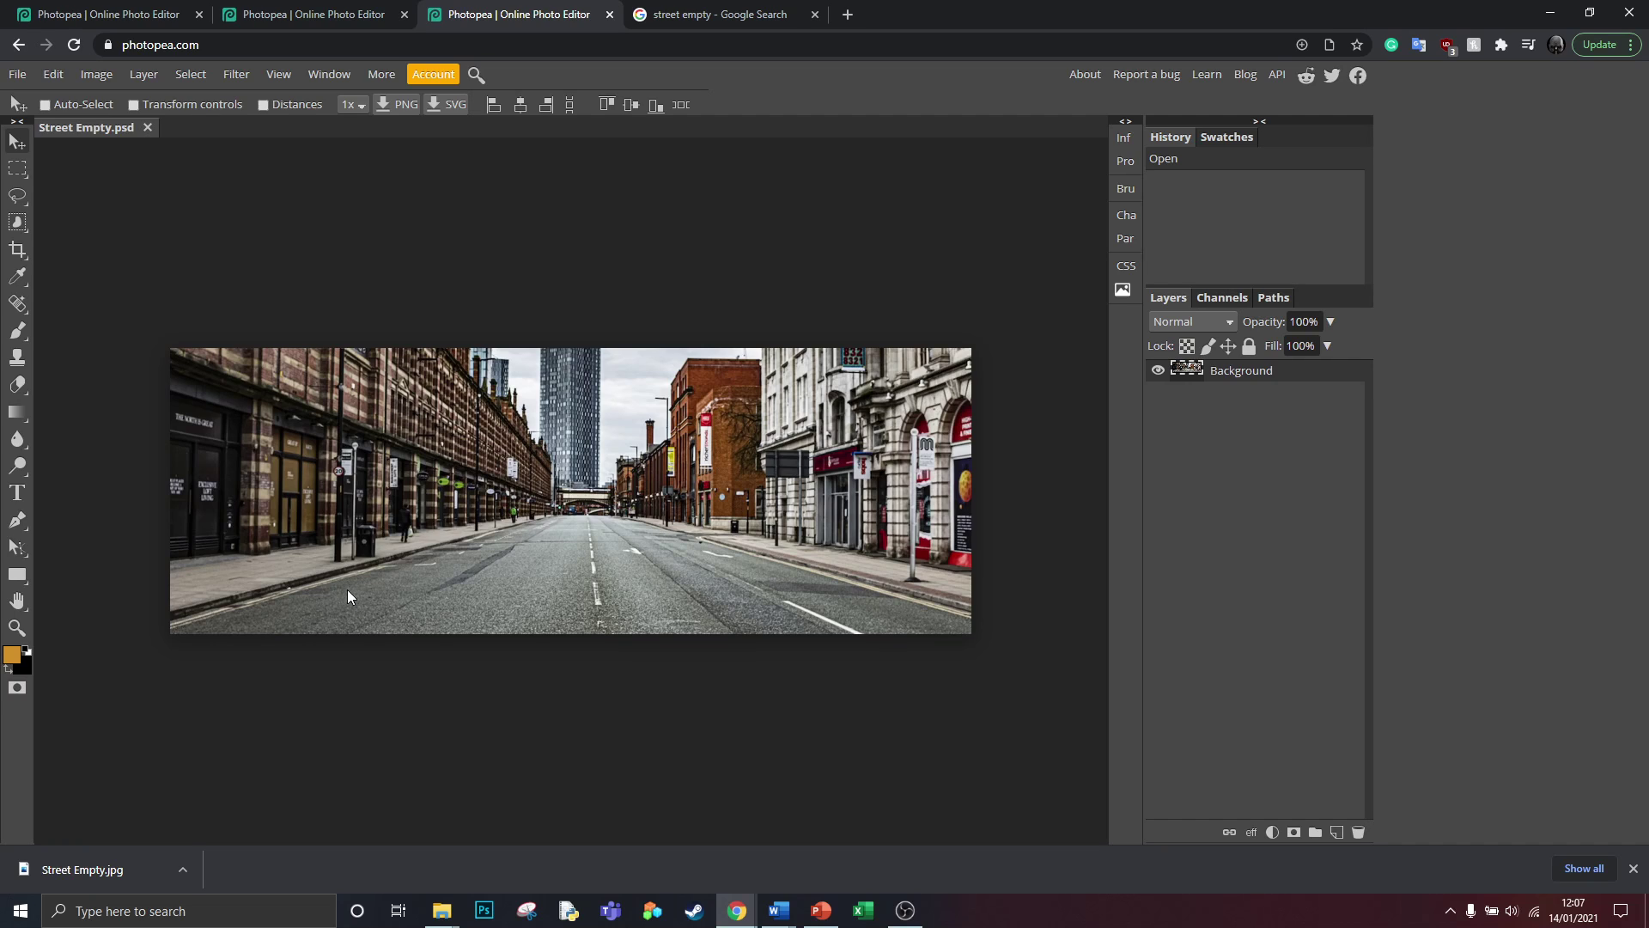
left_click(255, 10)
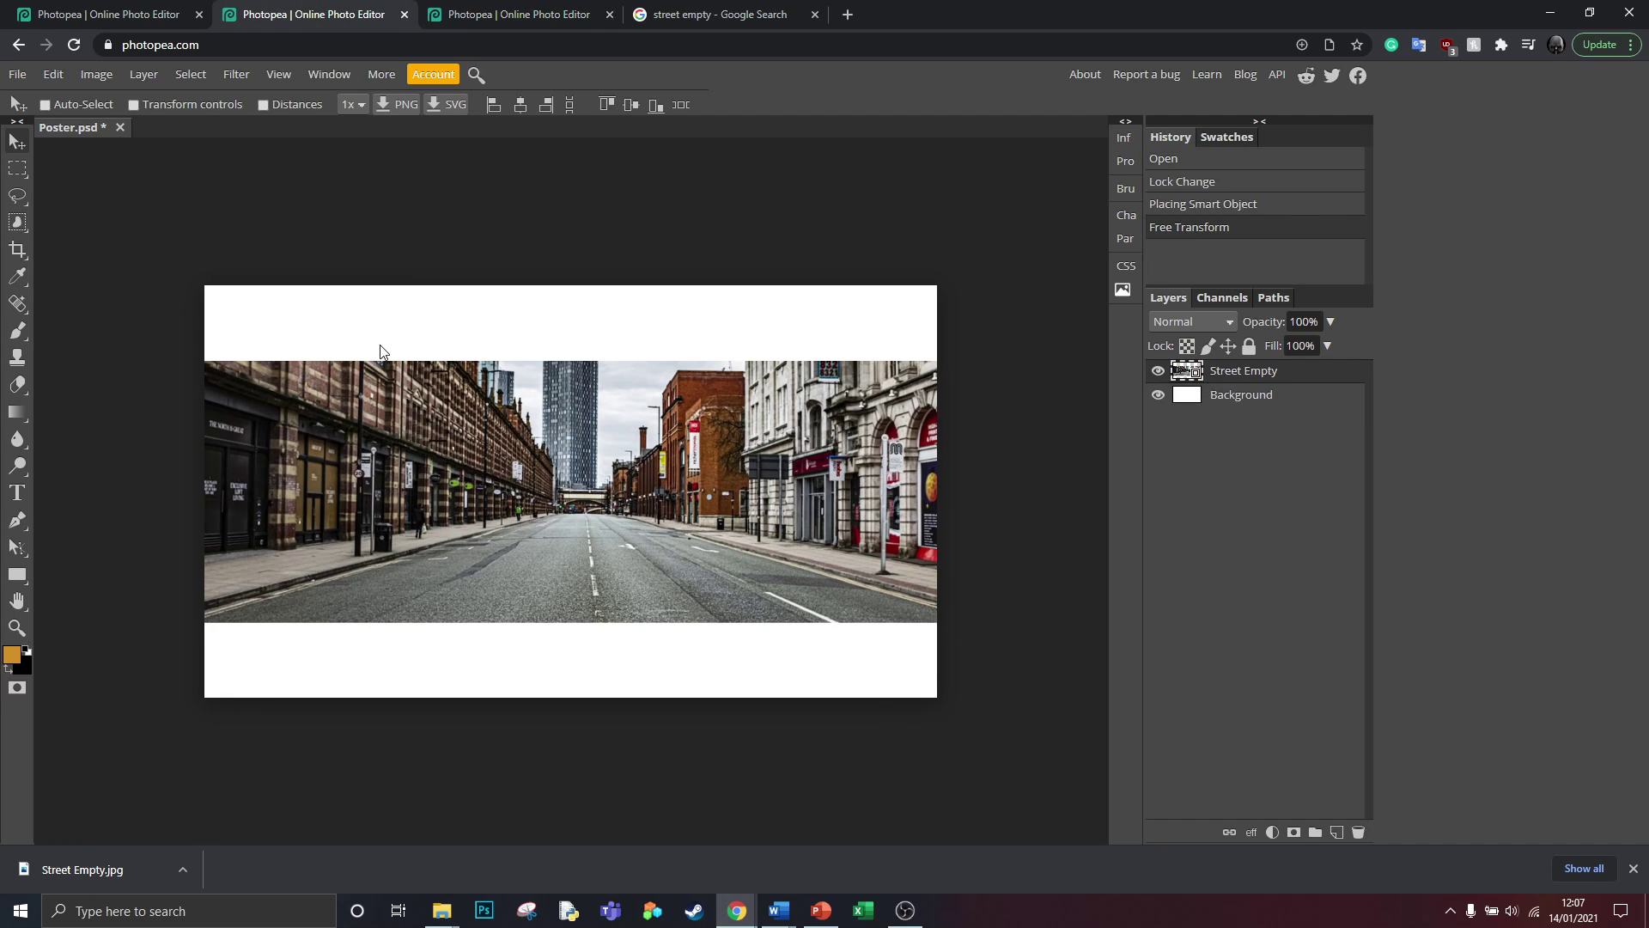
left_click(609, 14)
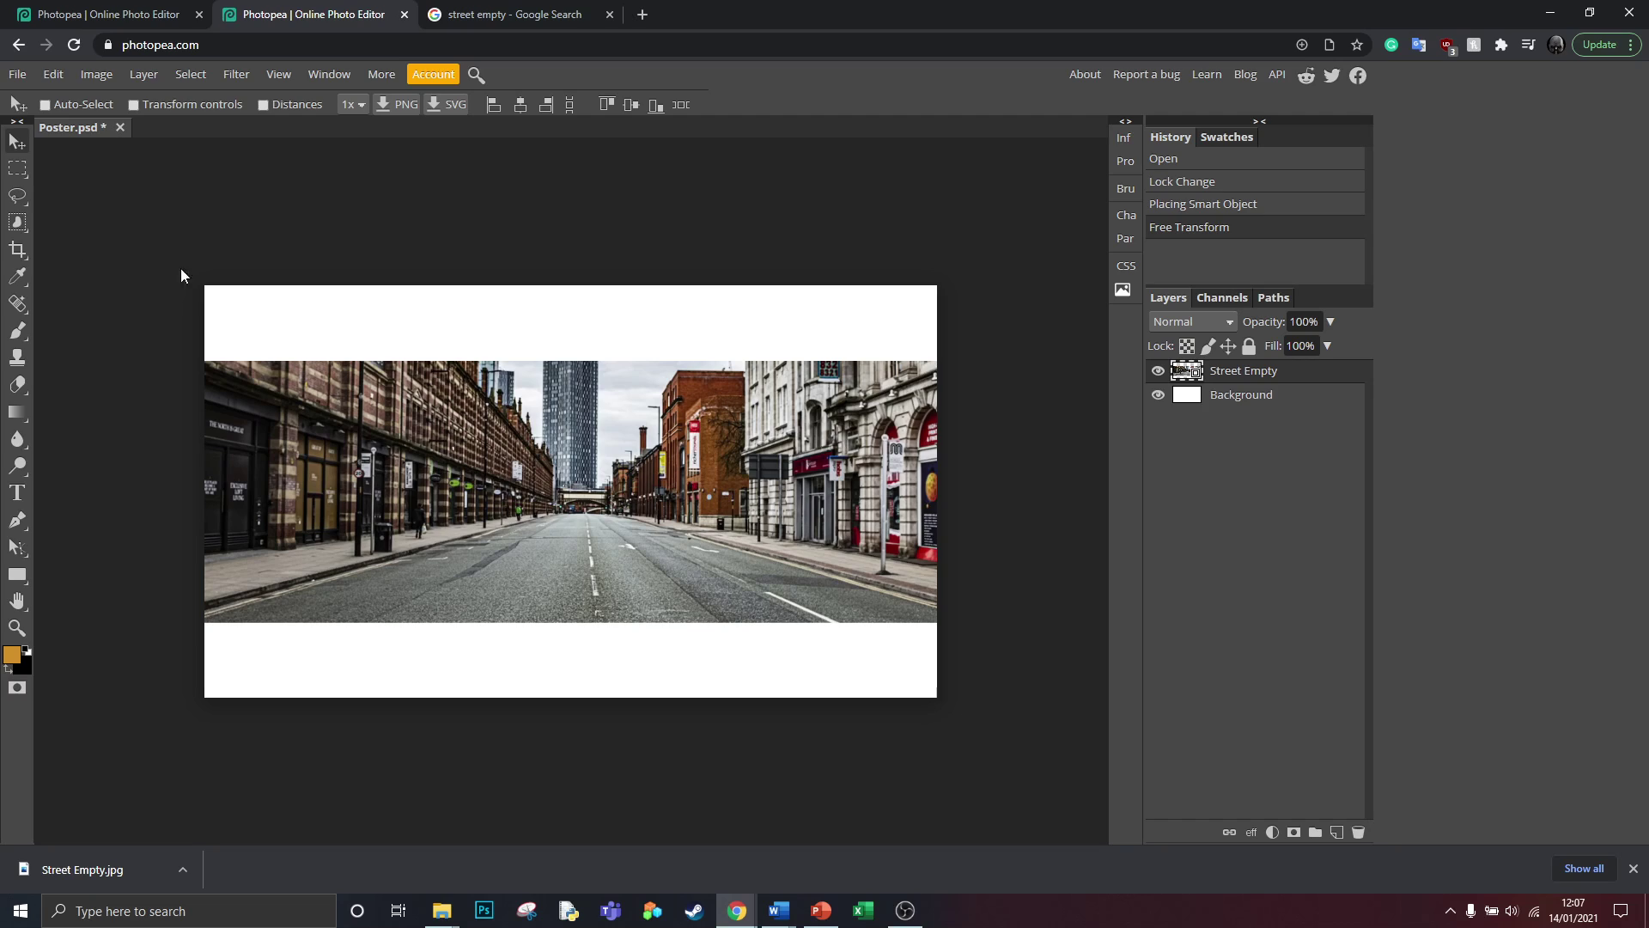
- Crop the Poster canvas to the edges of the street photo, removing the white bands, and return to the Move tool
right_click(16, 250)
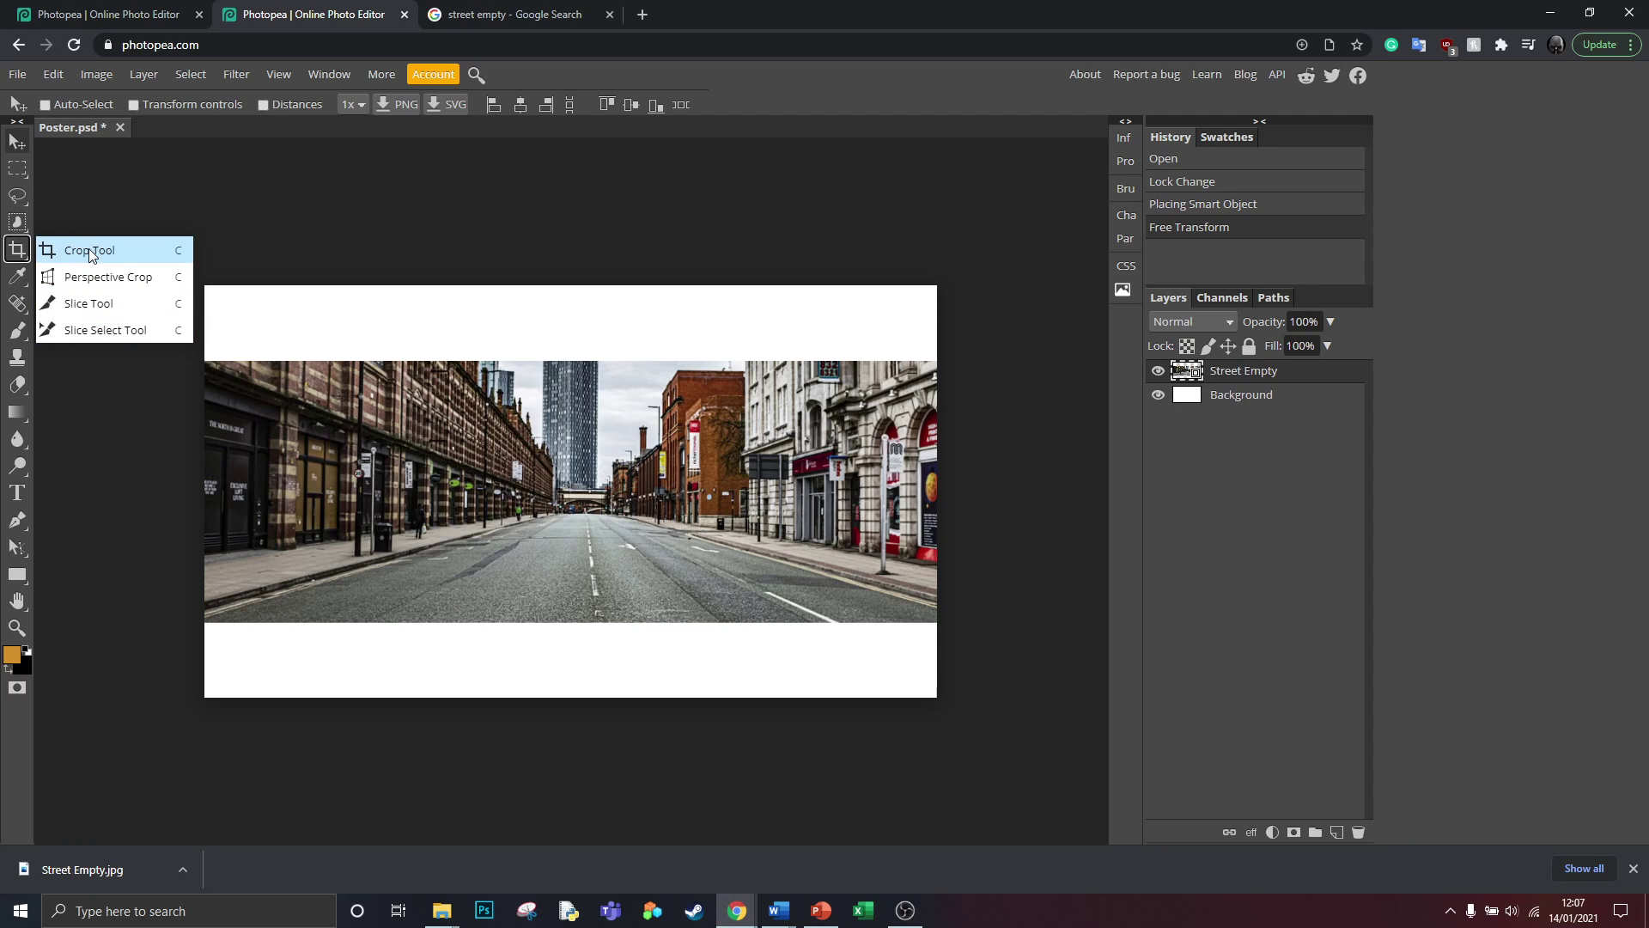
left_click(127, 251)
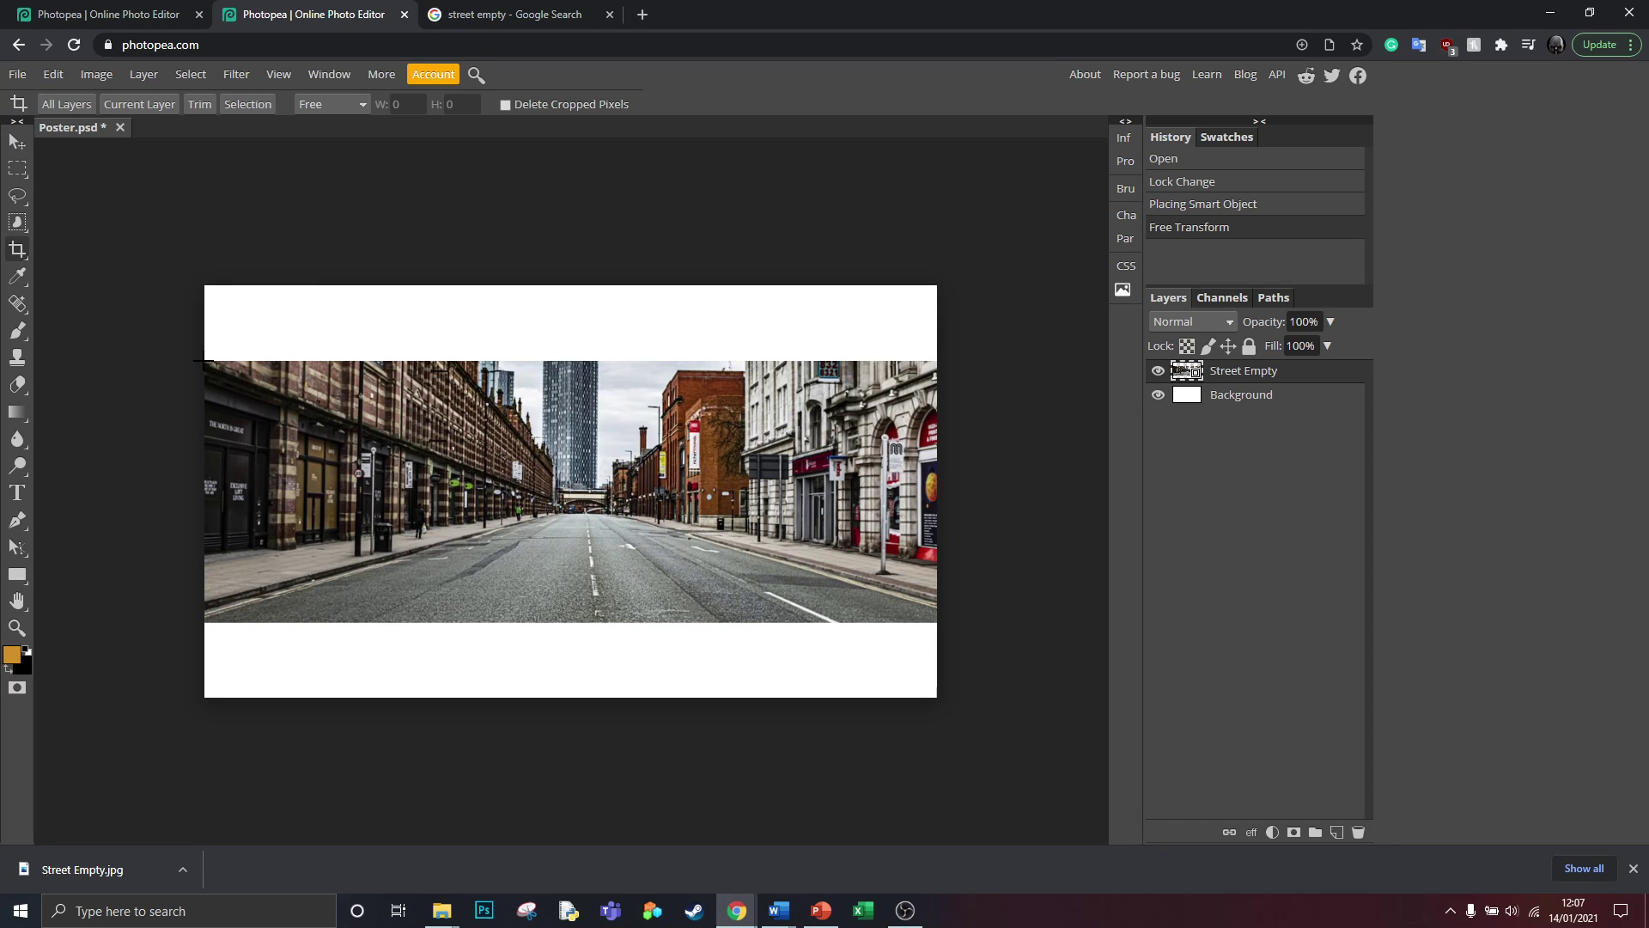
left_click_drag(202, 360, 938, 621)
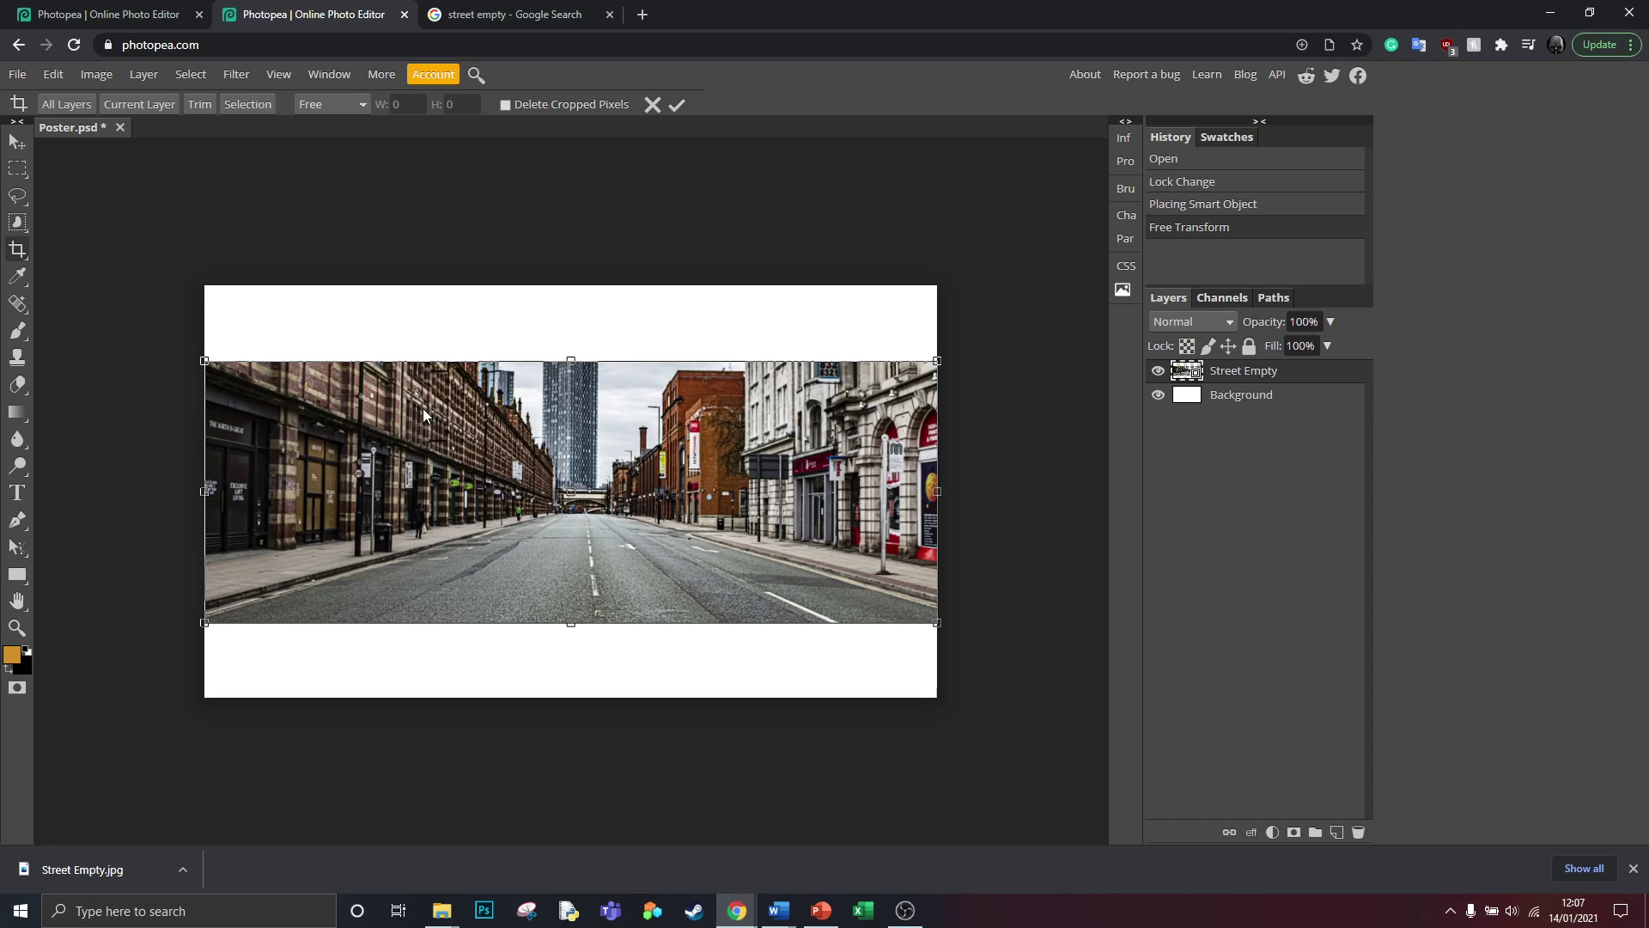
key("Return")
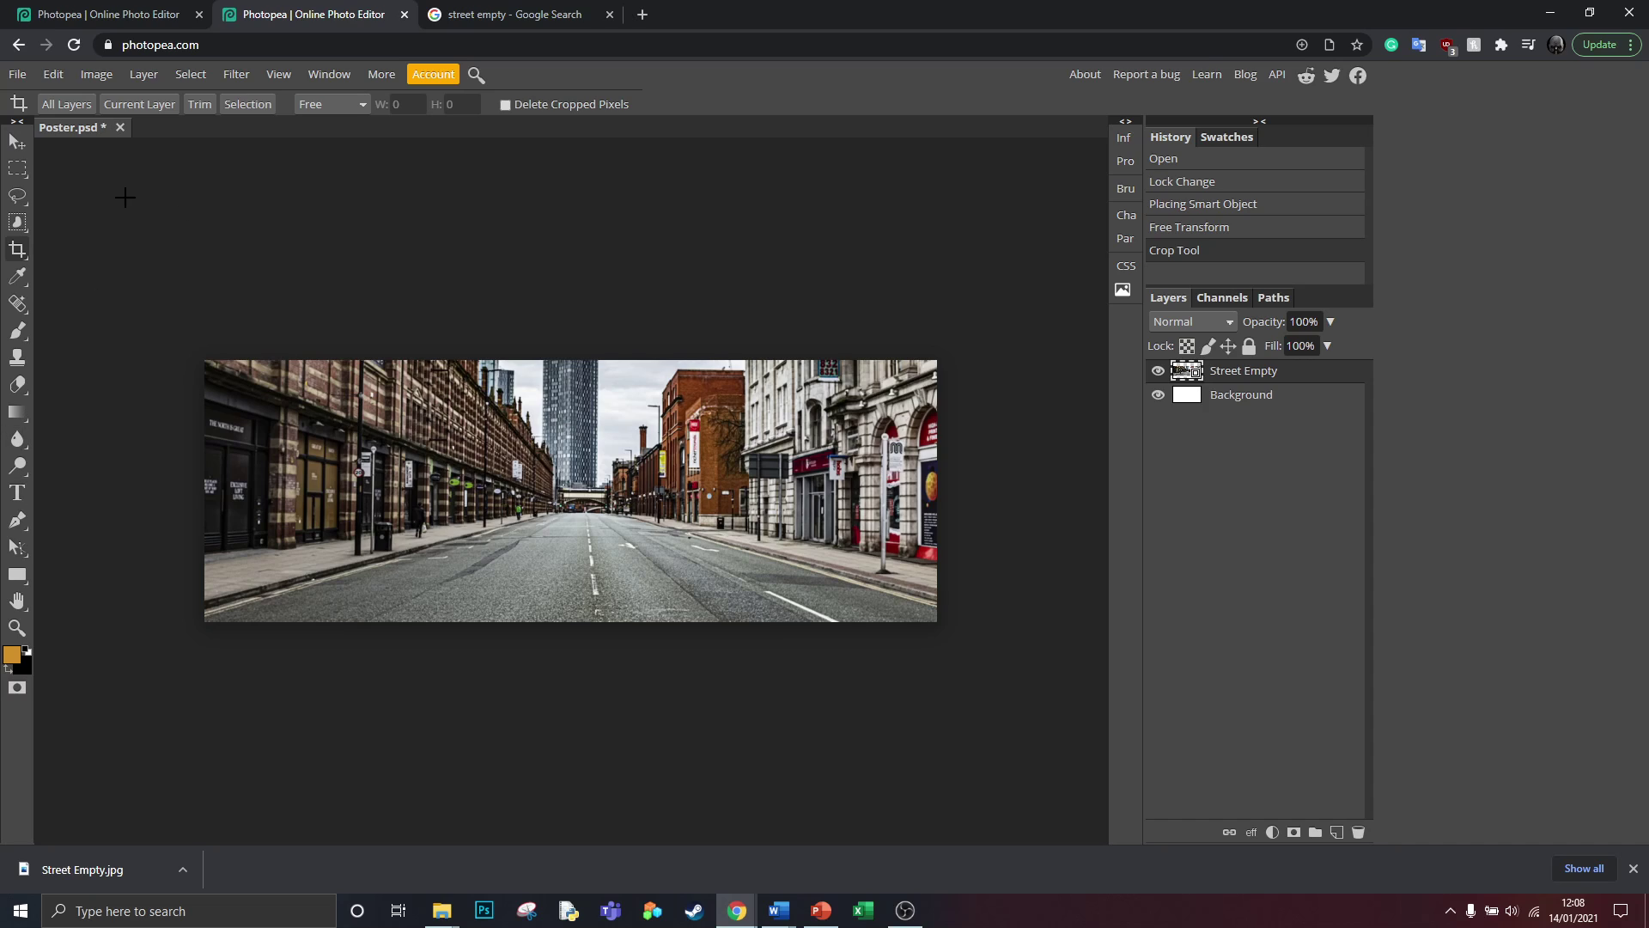
key("v")
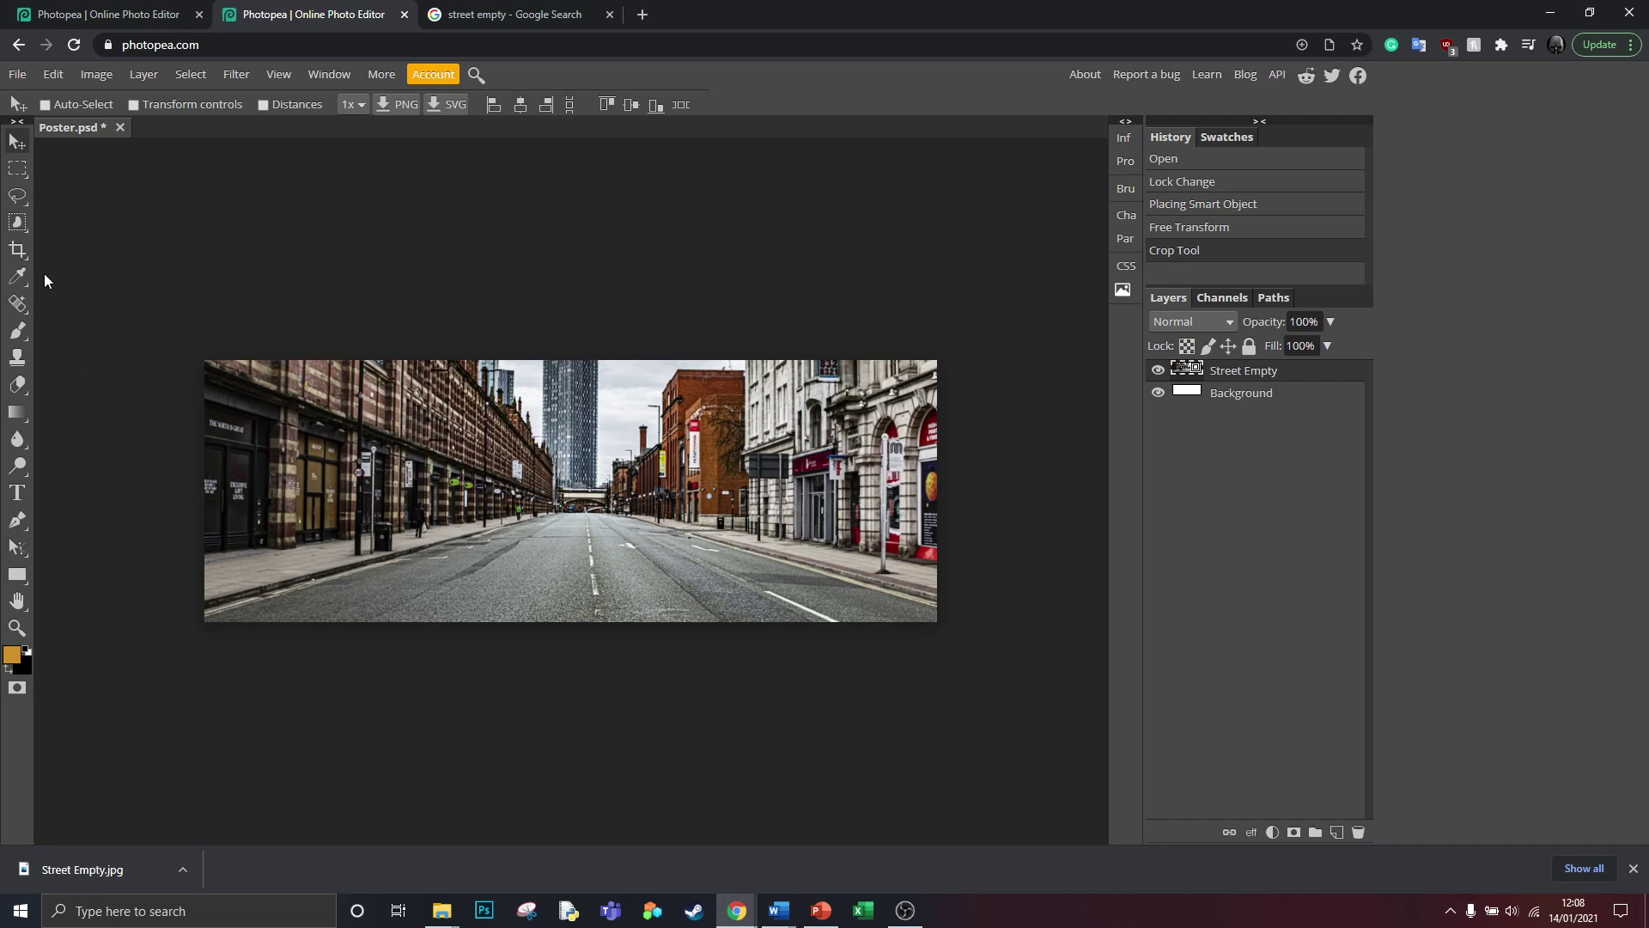
- Place Captain.png into the poster as a new layer at its default size and nudge it slightly within the street scene
left_click(28, 78)
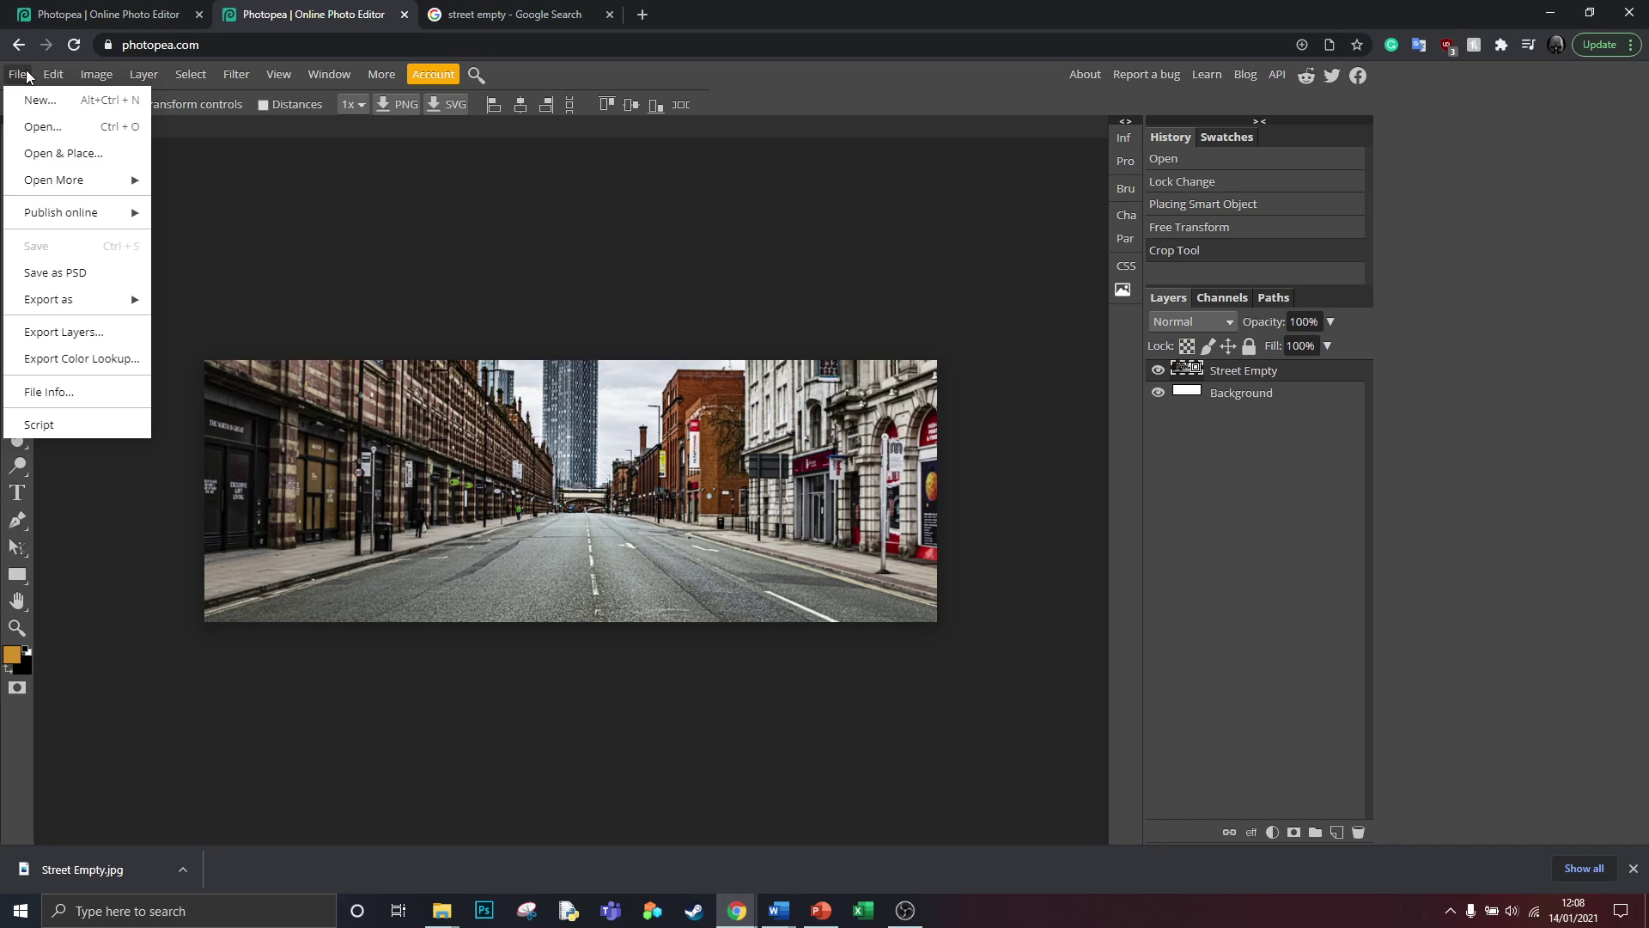
left_click(87, 156)
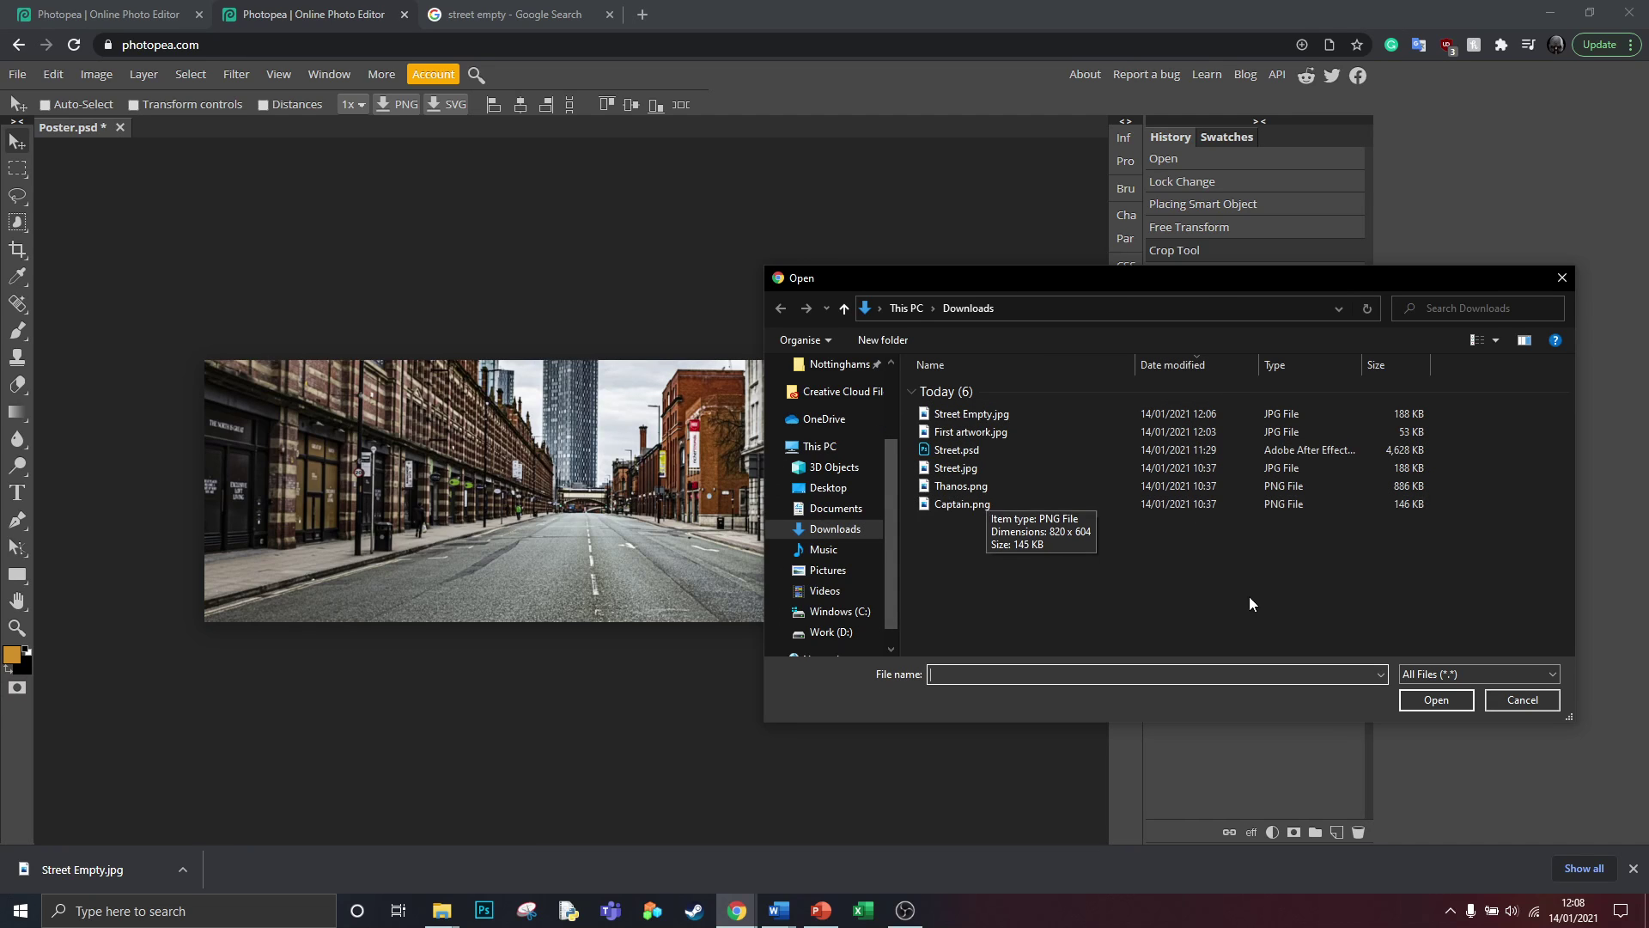
left_click(1005, 505)
left_click(1434, 700)
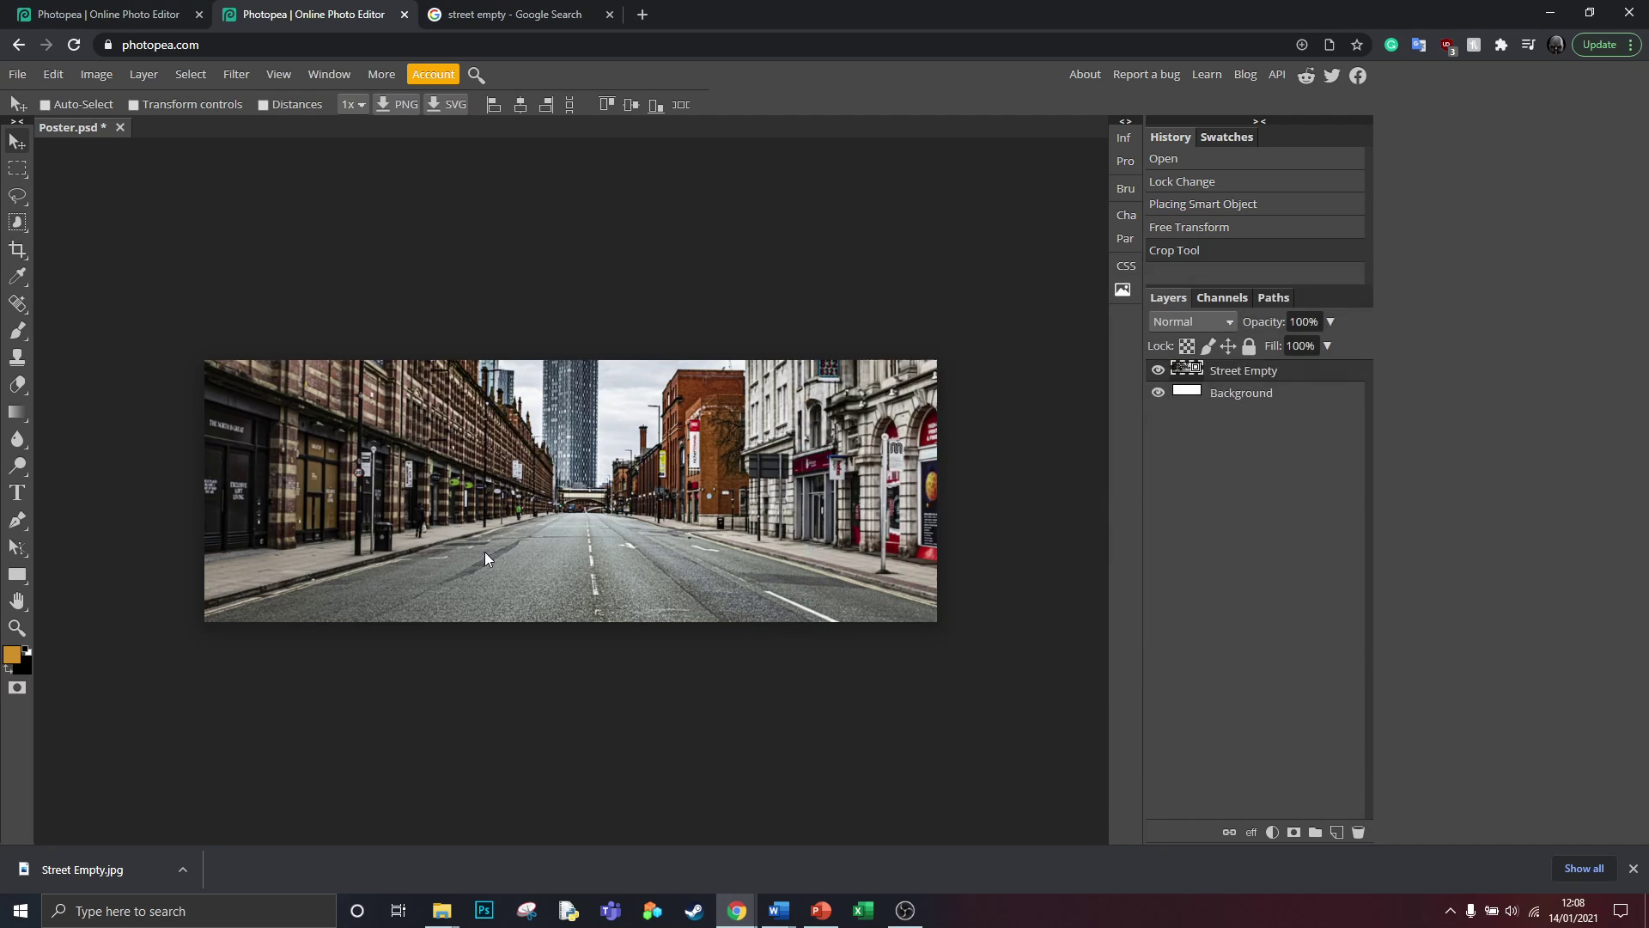
key("Return")
mouse_move(661, 546)
left_mouse_down()
mouse_move(488, 546)
mouse_move(638, 539)
left_mouse_up()
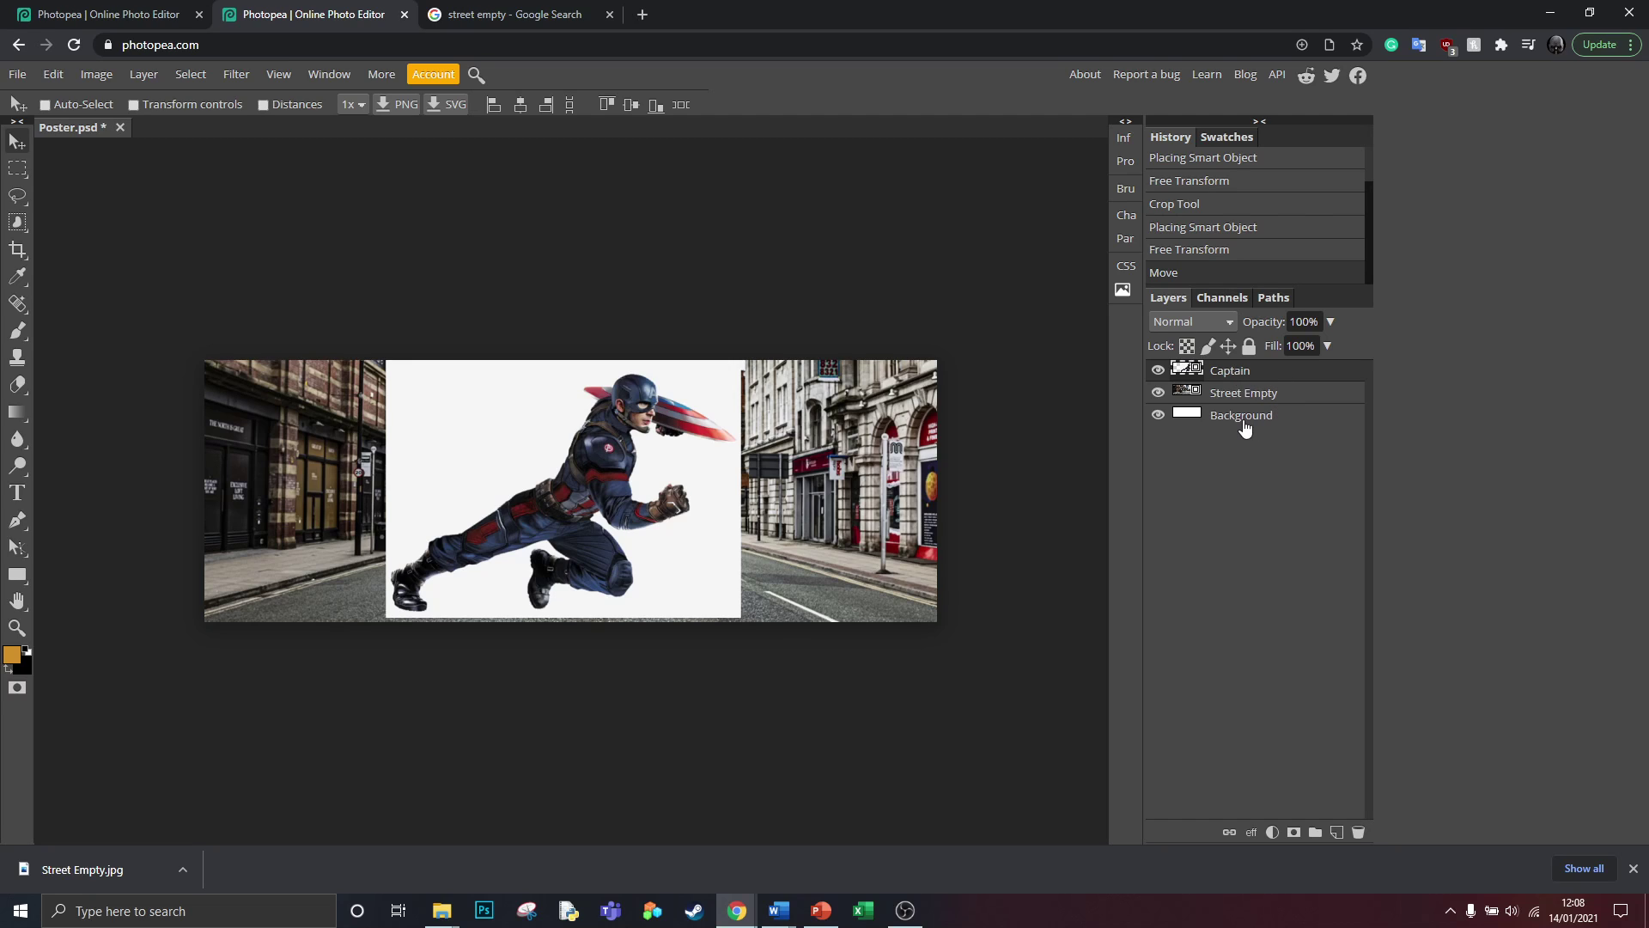
- Move the Captain layer beneath the Street Empty layer, then restore it above the street
left_click_drag(1219, 378, 1221, 409)
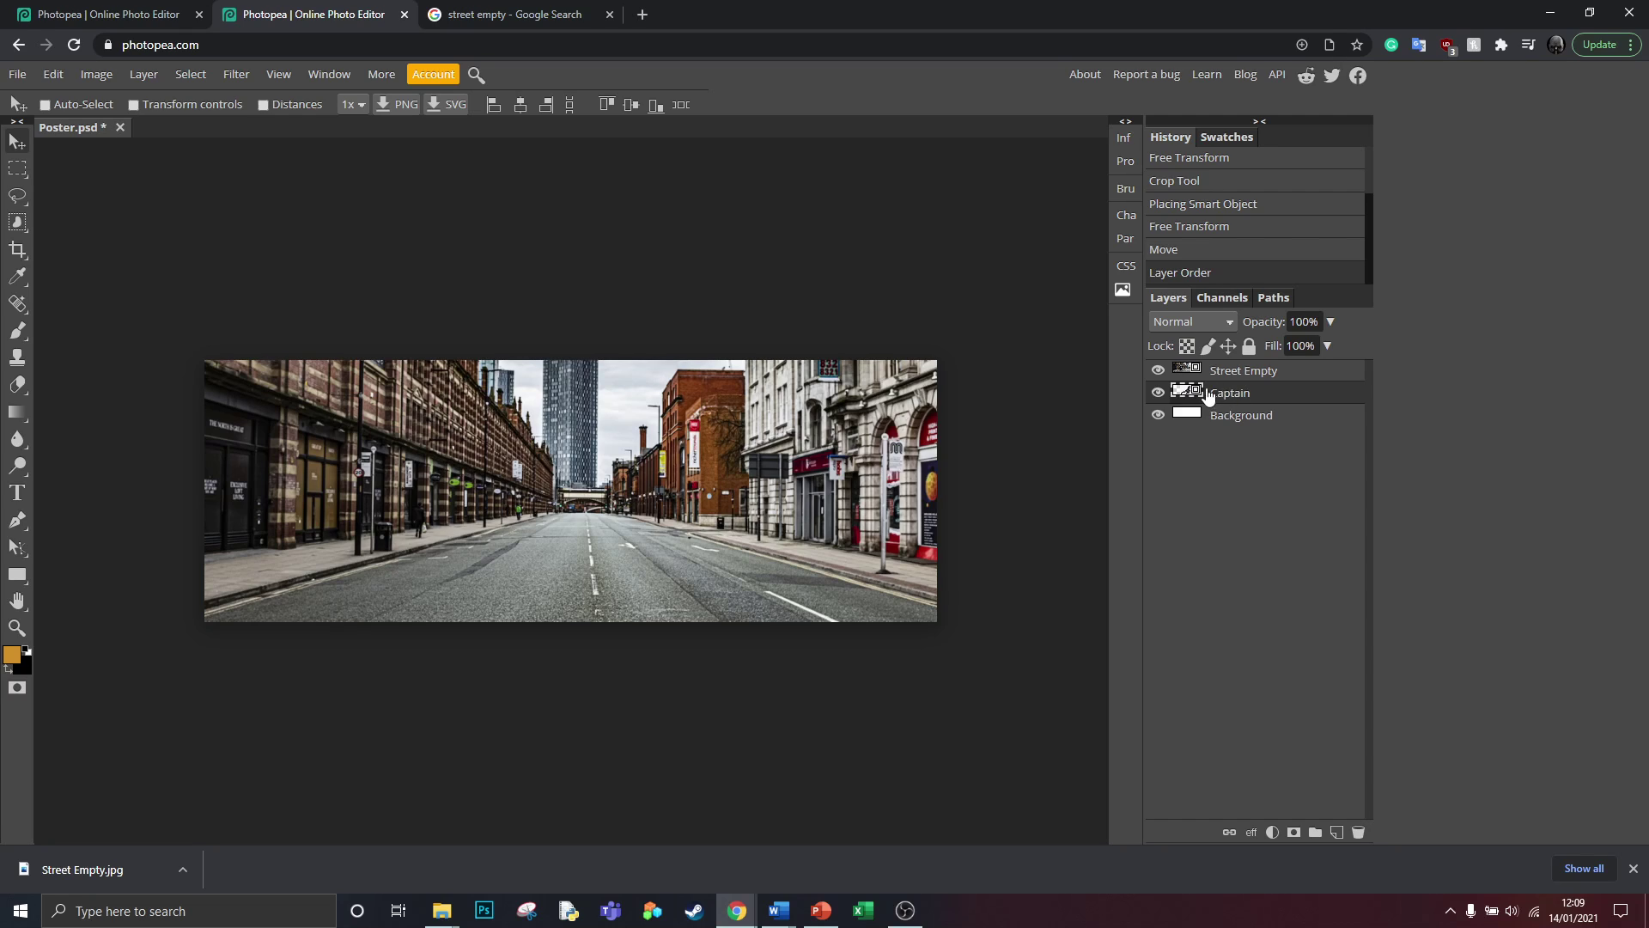
left_click(1237, 373)
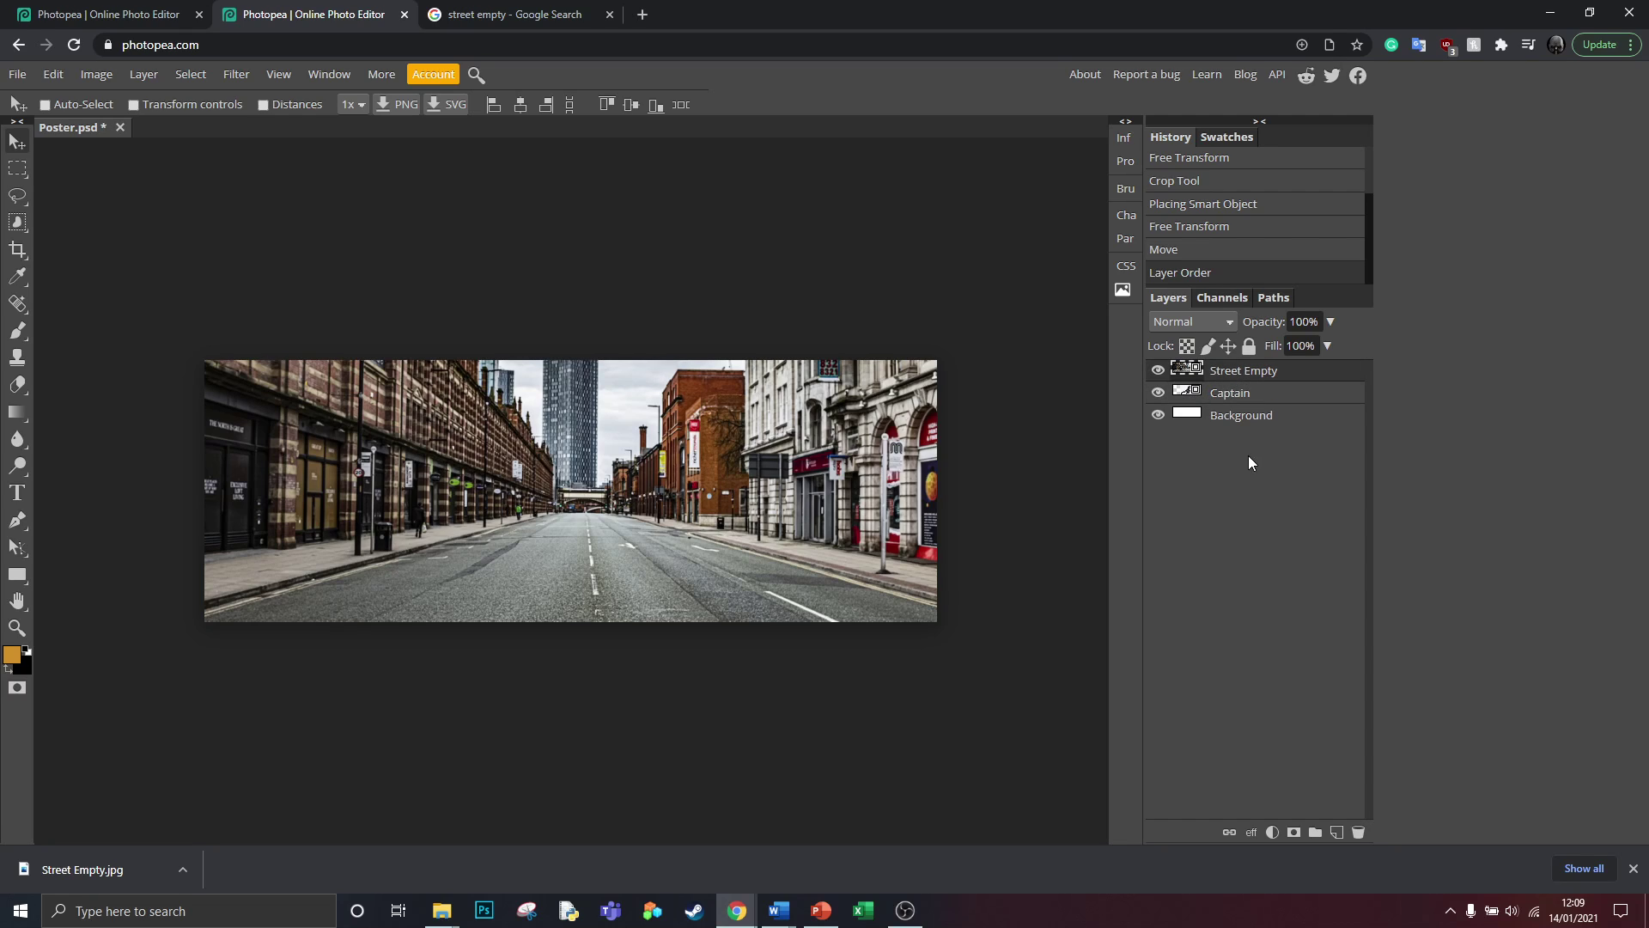
left_click(1237, 395)
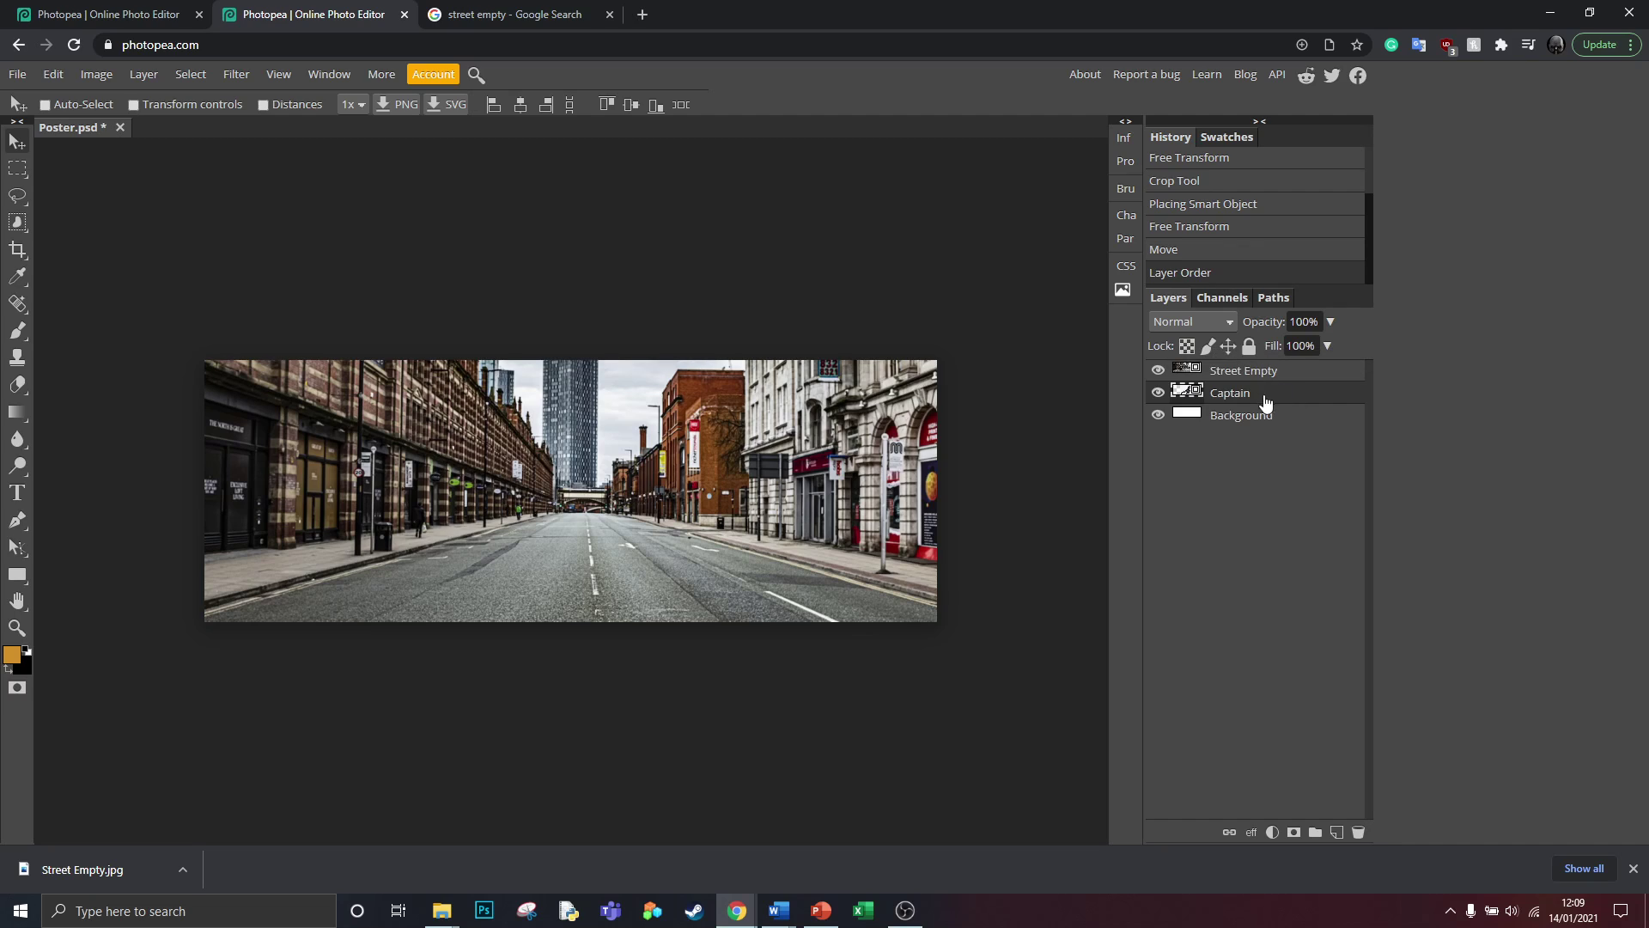
left_click_drag(1273, 395, 1268, 368)
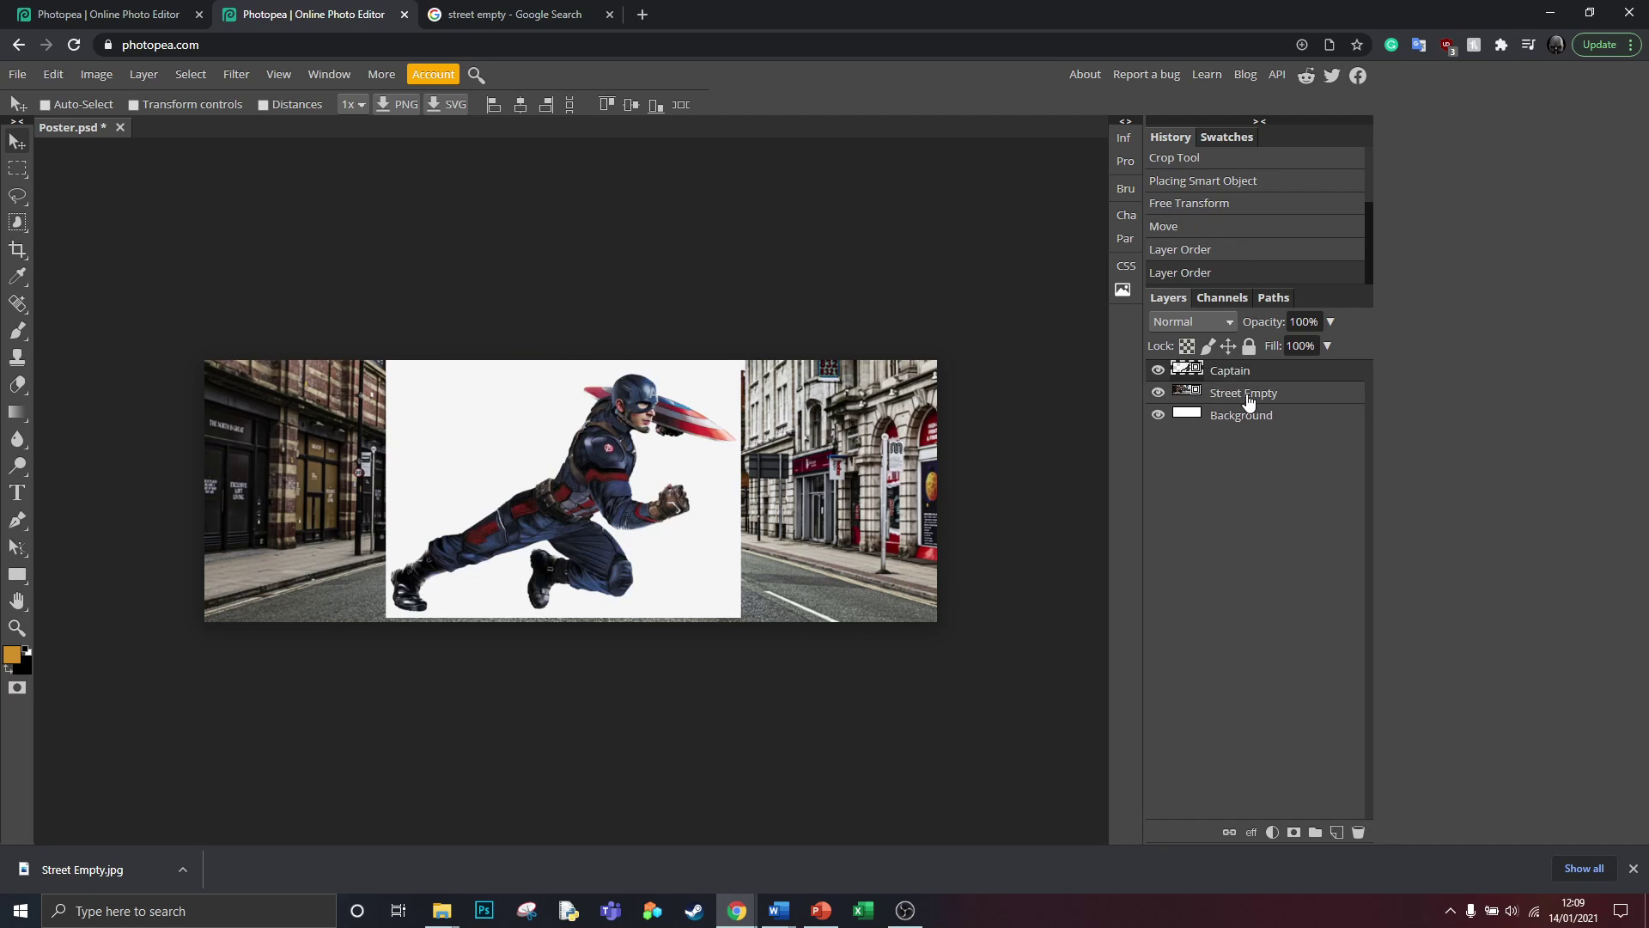
- Switch to the Magic Wand and try to select the white backdrop around the figure with the Street Empty layer active
left_click(1247, 397)
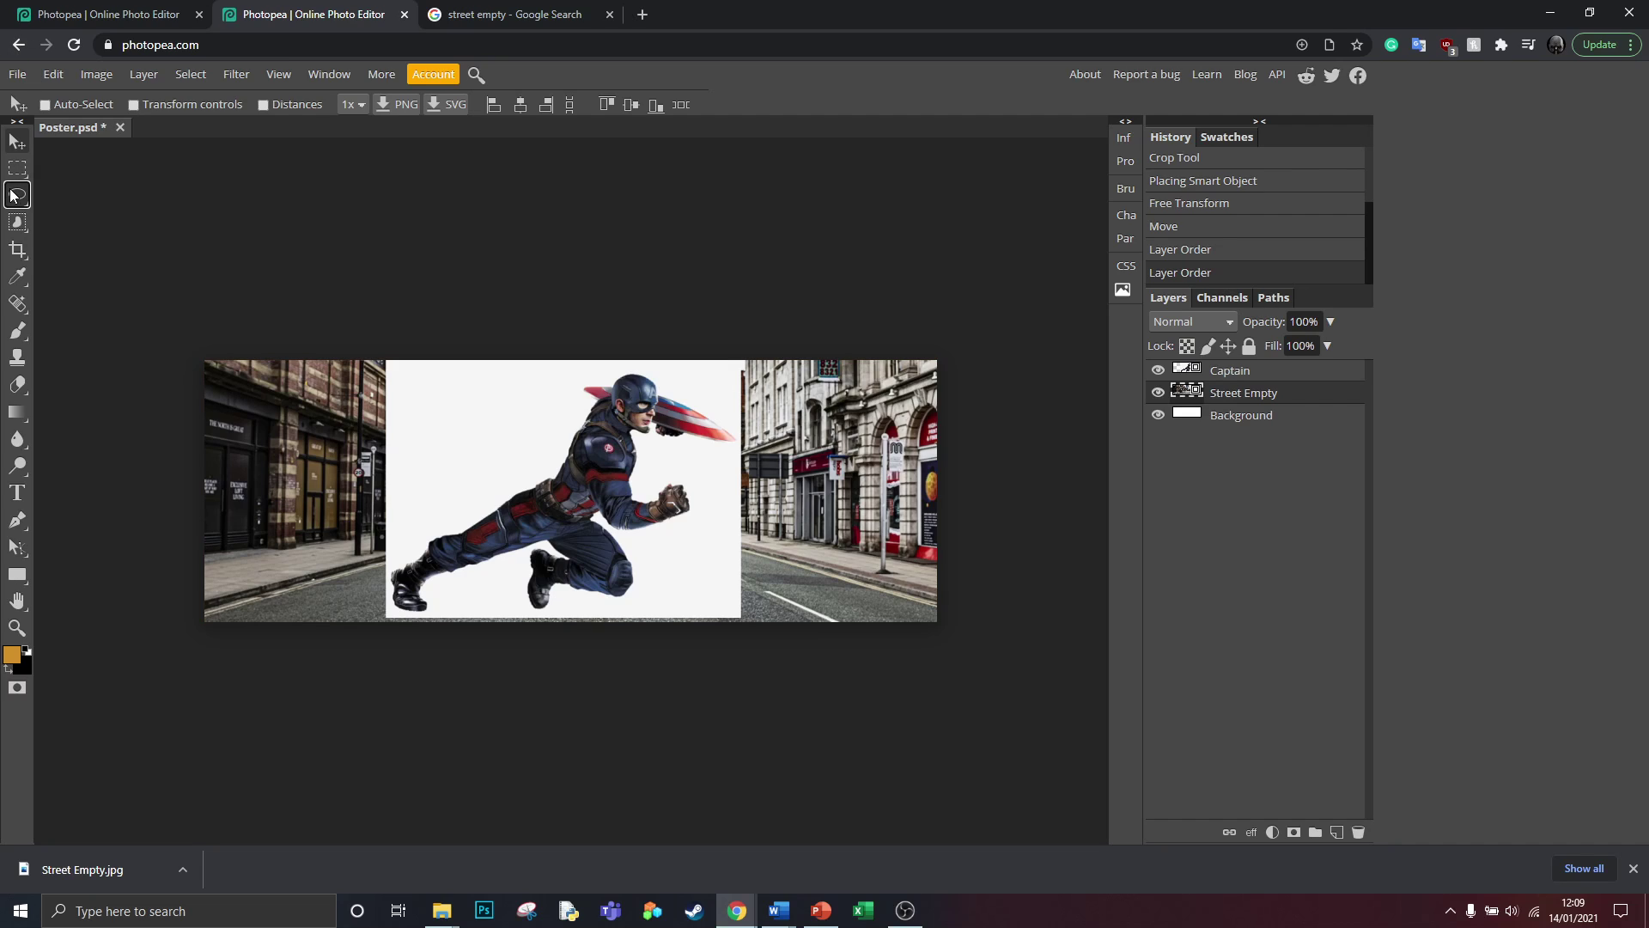
mouse_move(15, 223)
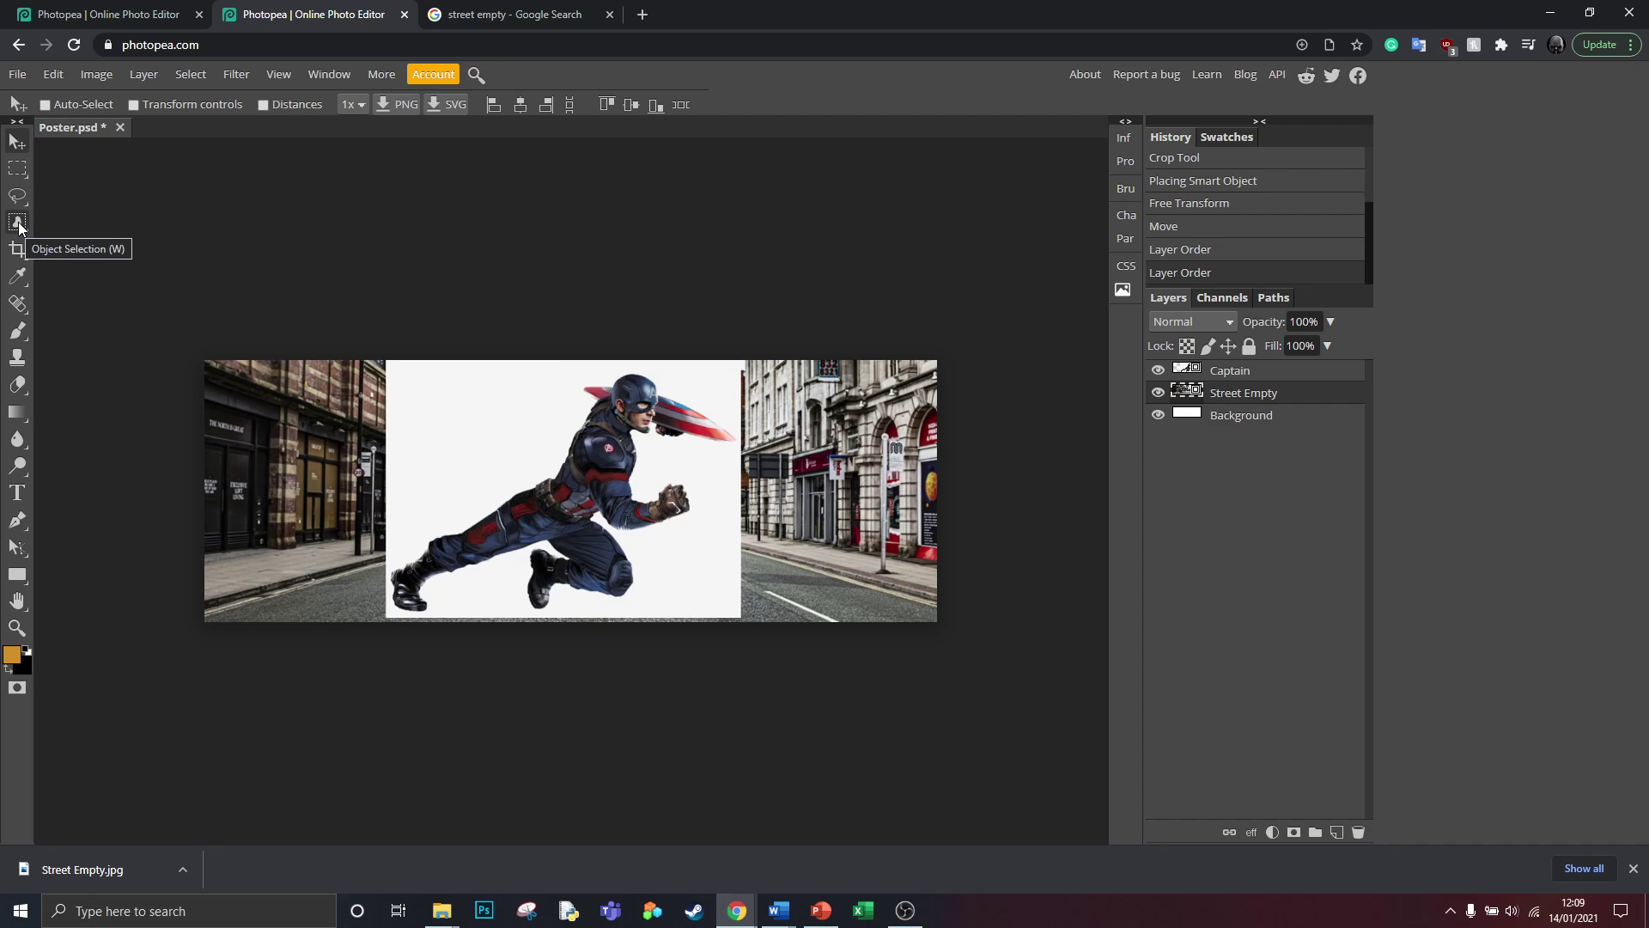
right_click(19, 224)
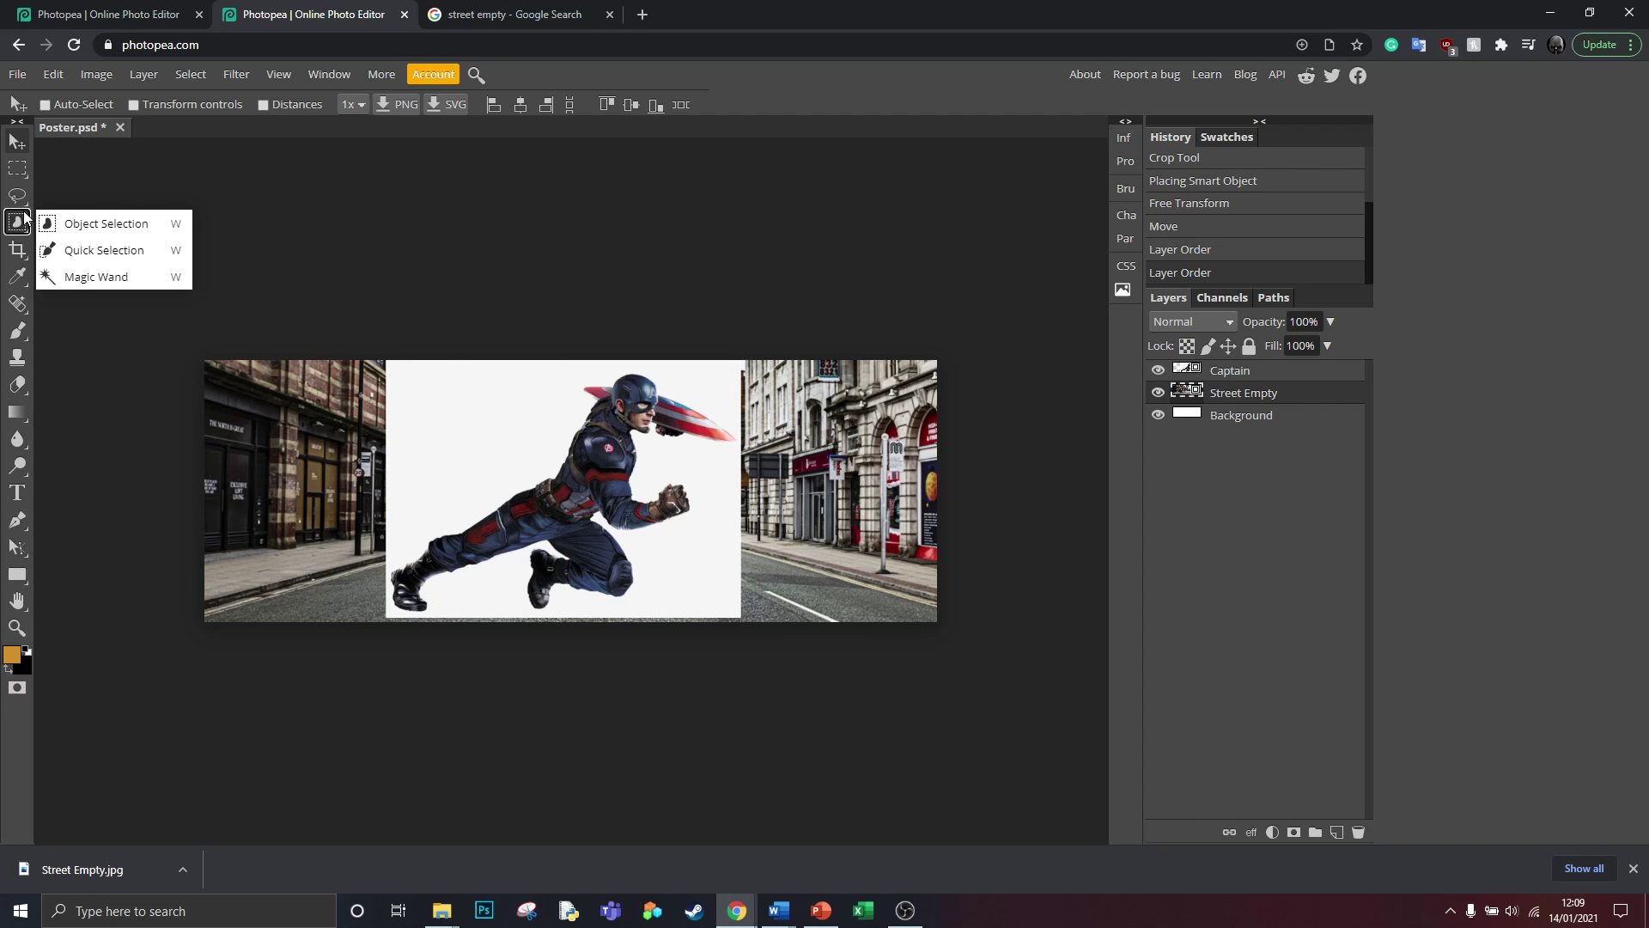
left_click(120, 280)
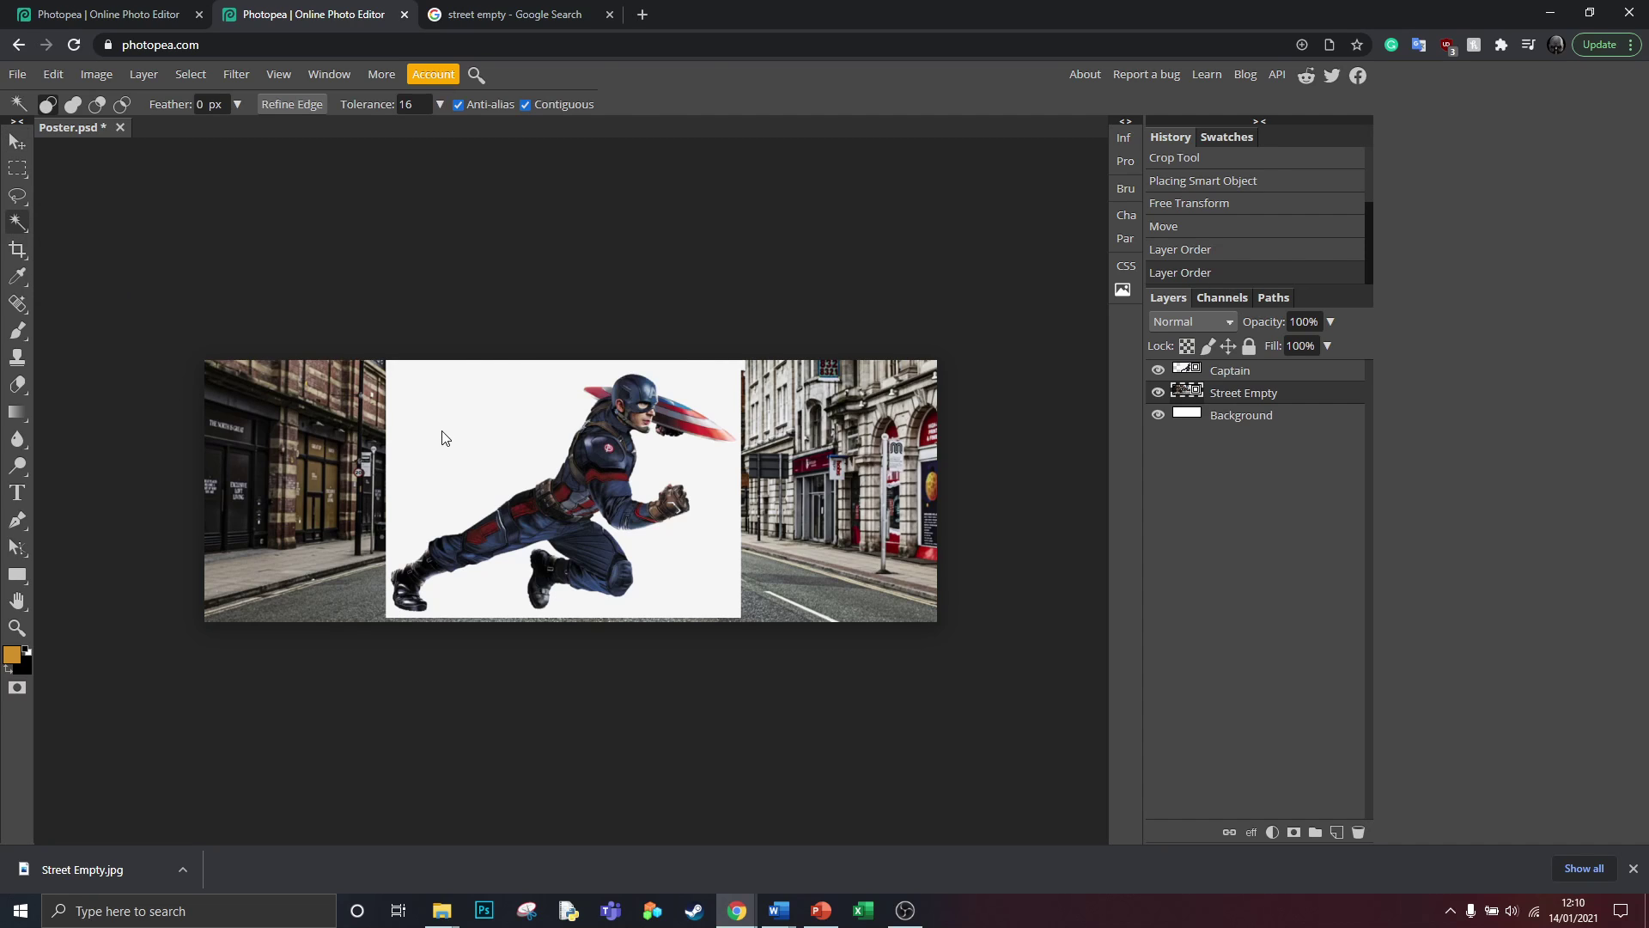
left_click(687, 463)
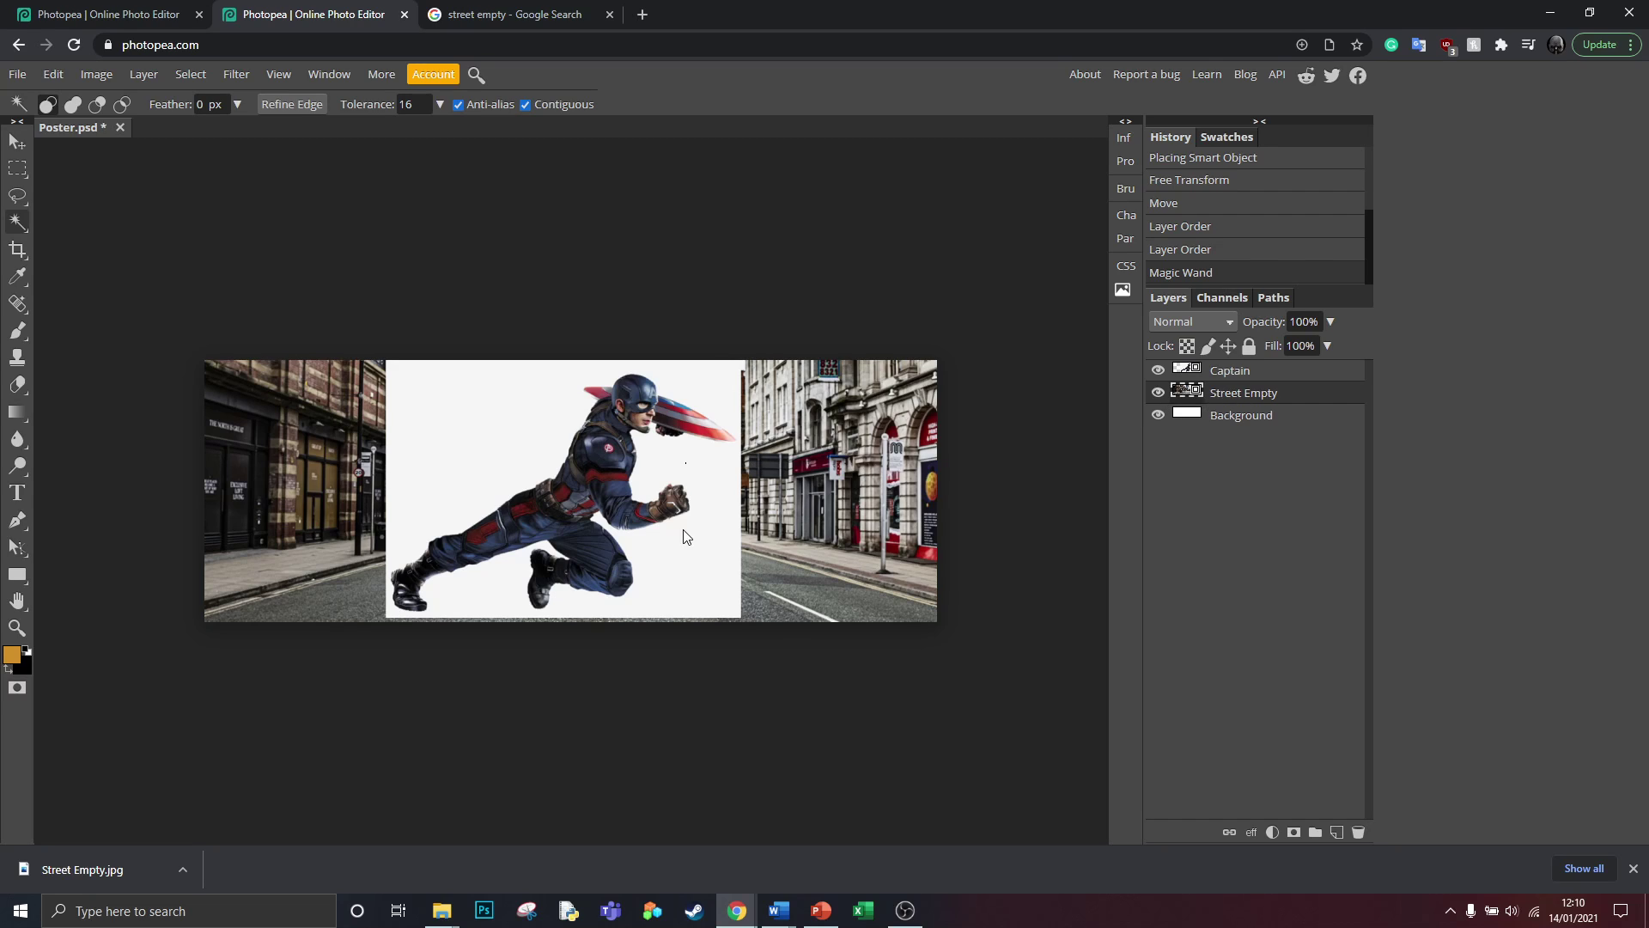
left_click(826, 354)
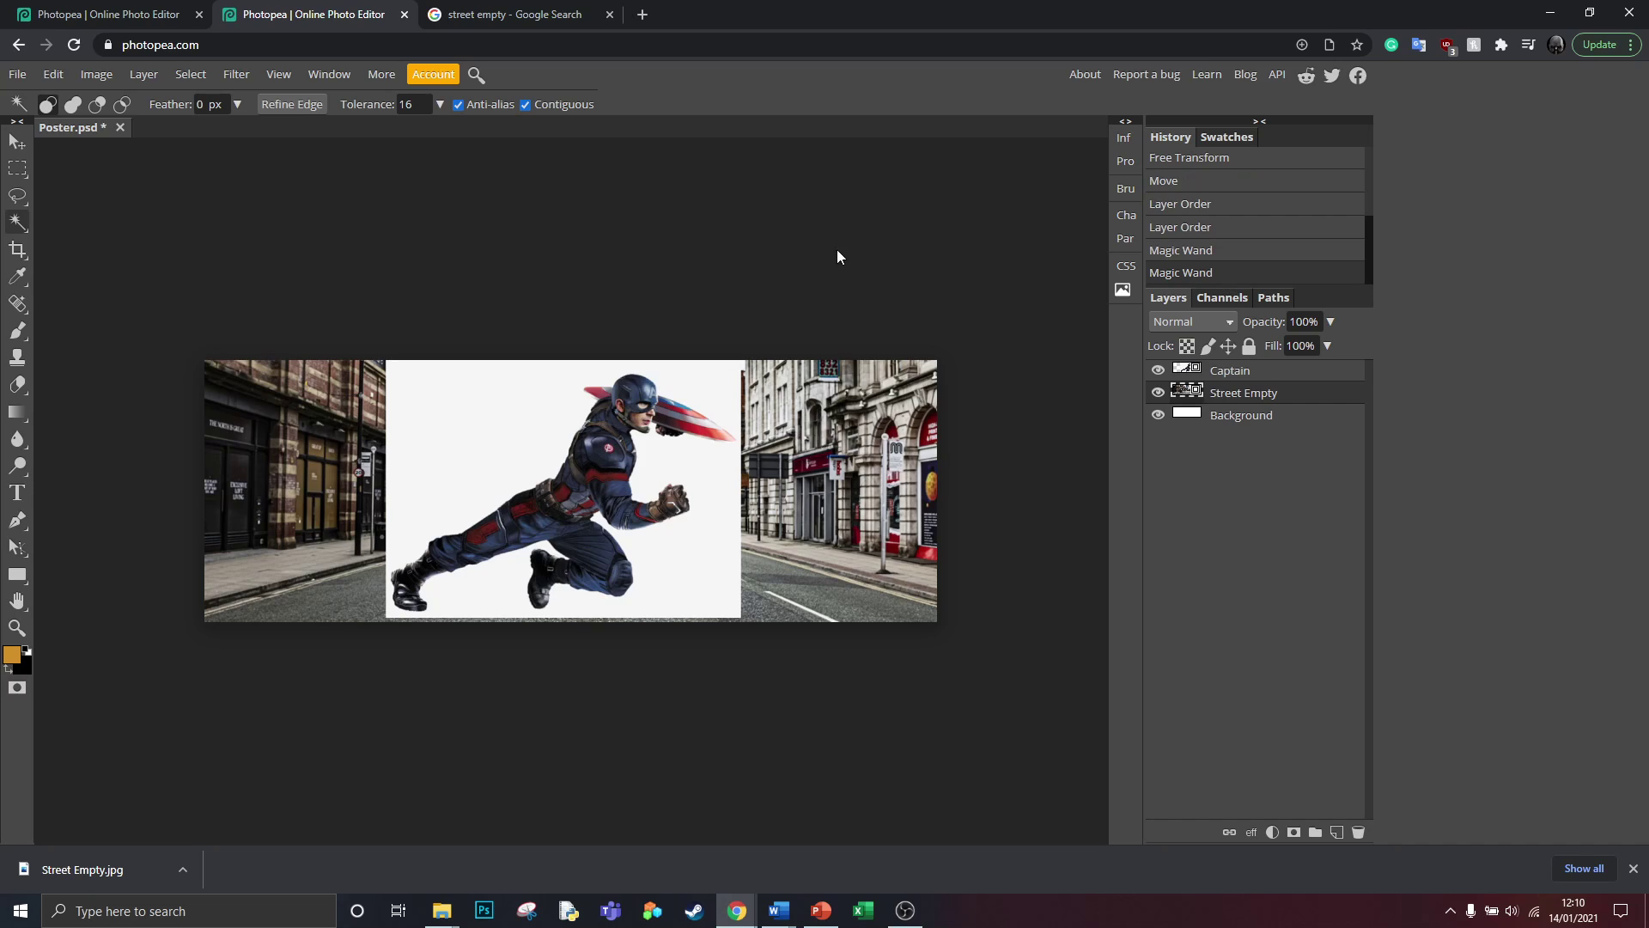
- Activate the Captain layer and select its white backdrop with the Magic Wand at a tolerance of 16
left_click(1243, 374)
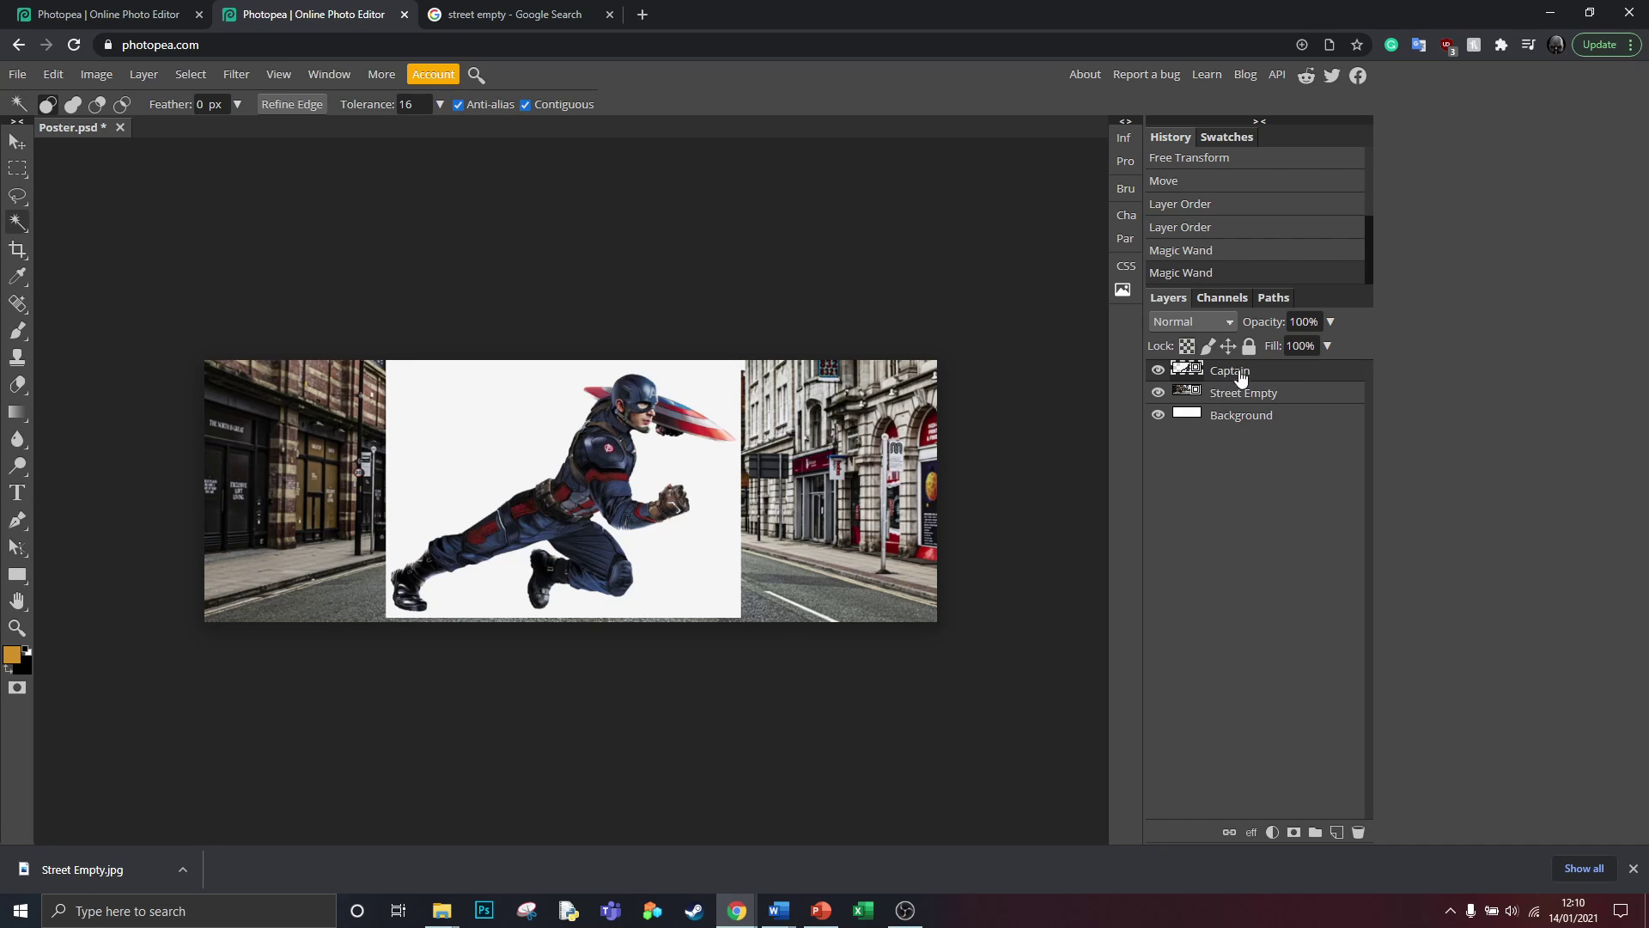
left_click(458, 438)
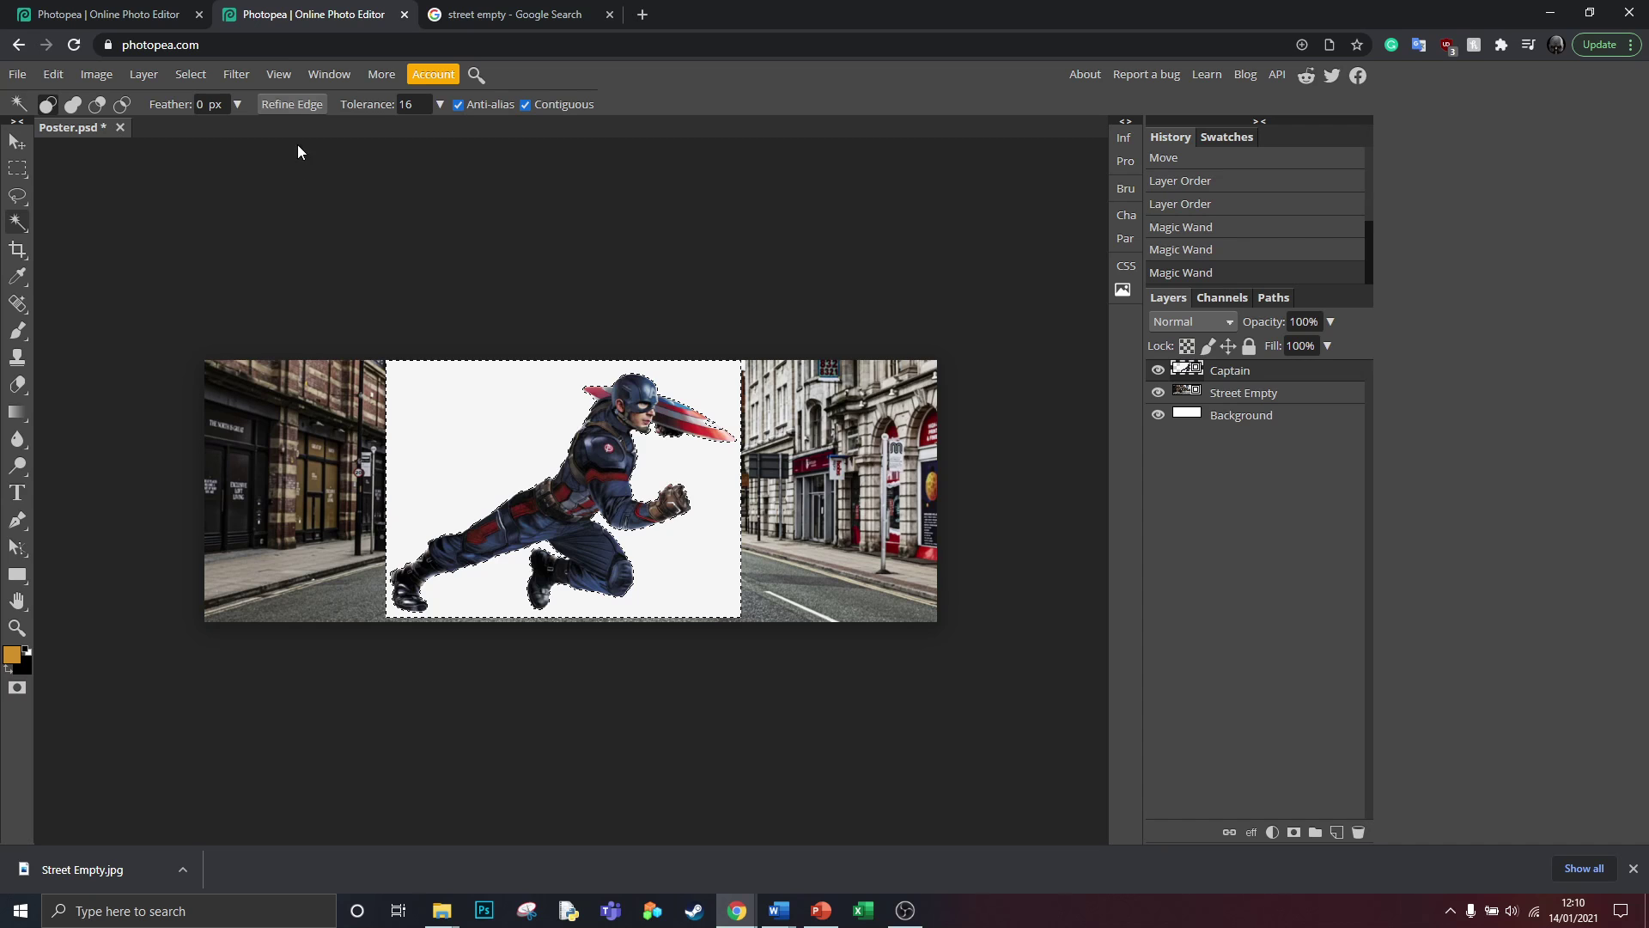
left_click(277, 74)
left_click(295, 100)
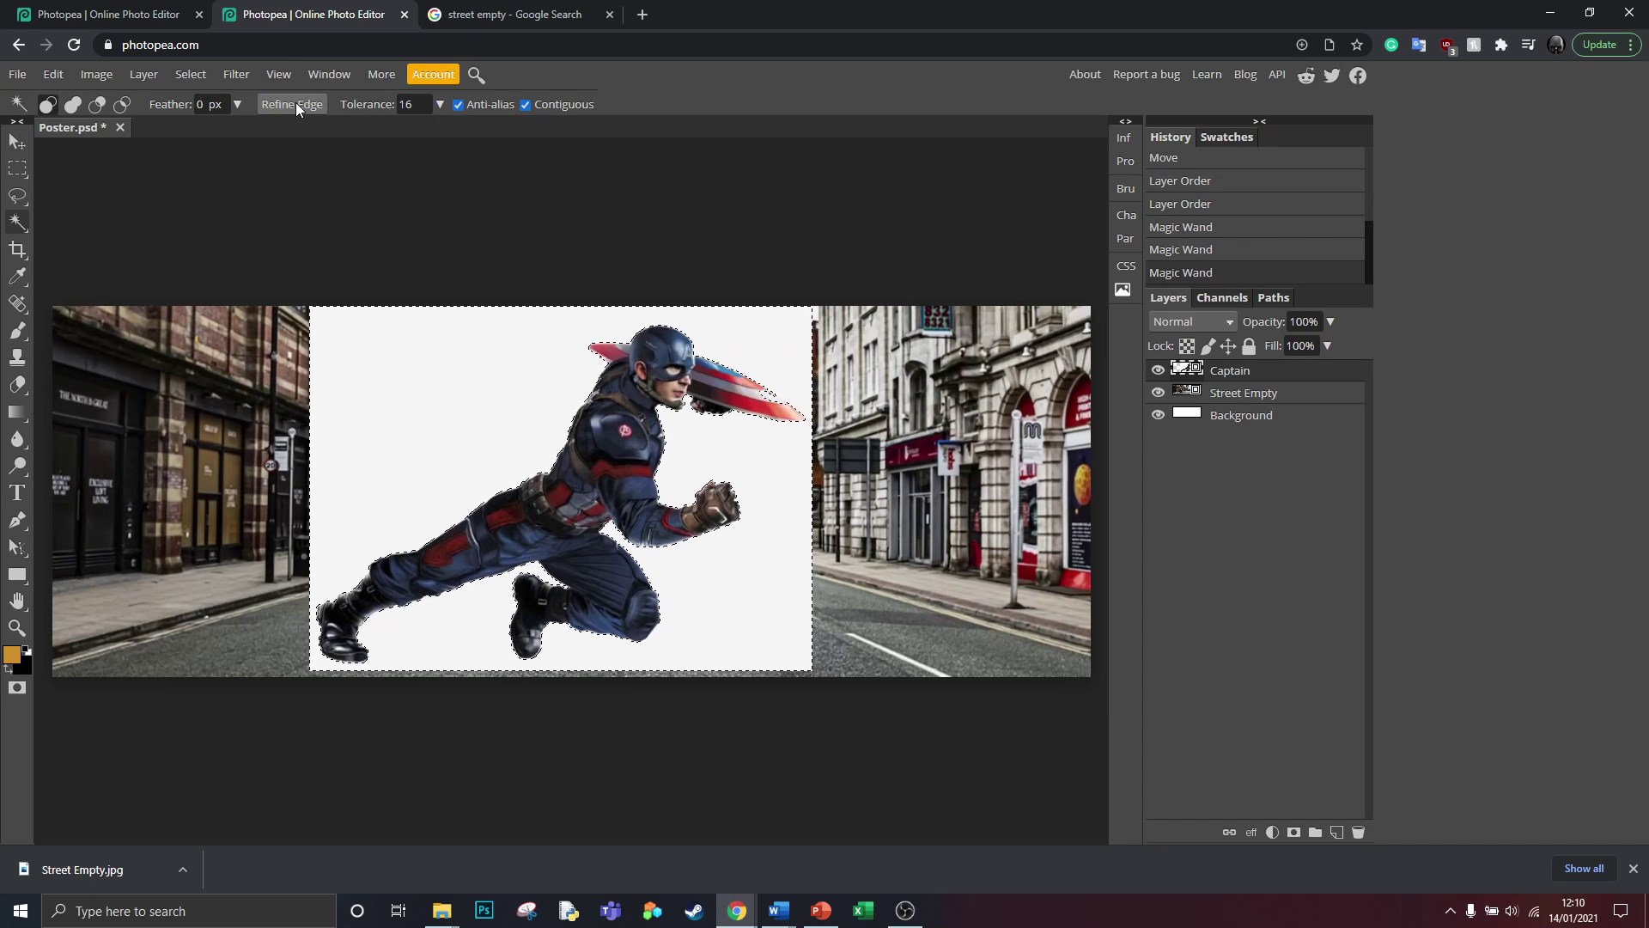
left_click(284, 75)
left_click(296, 99)
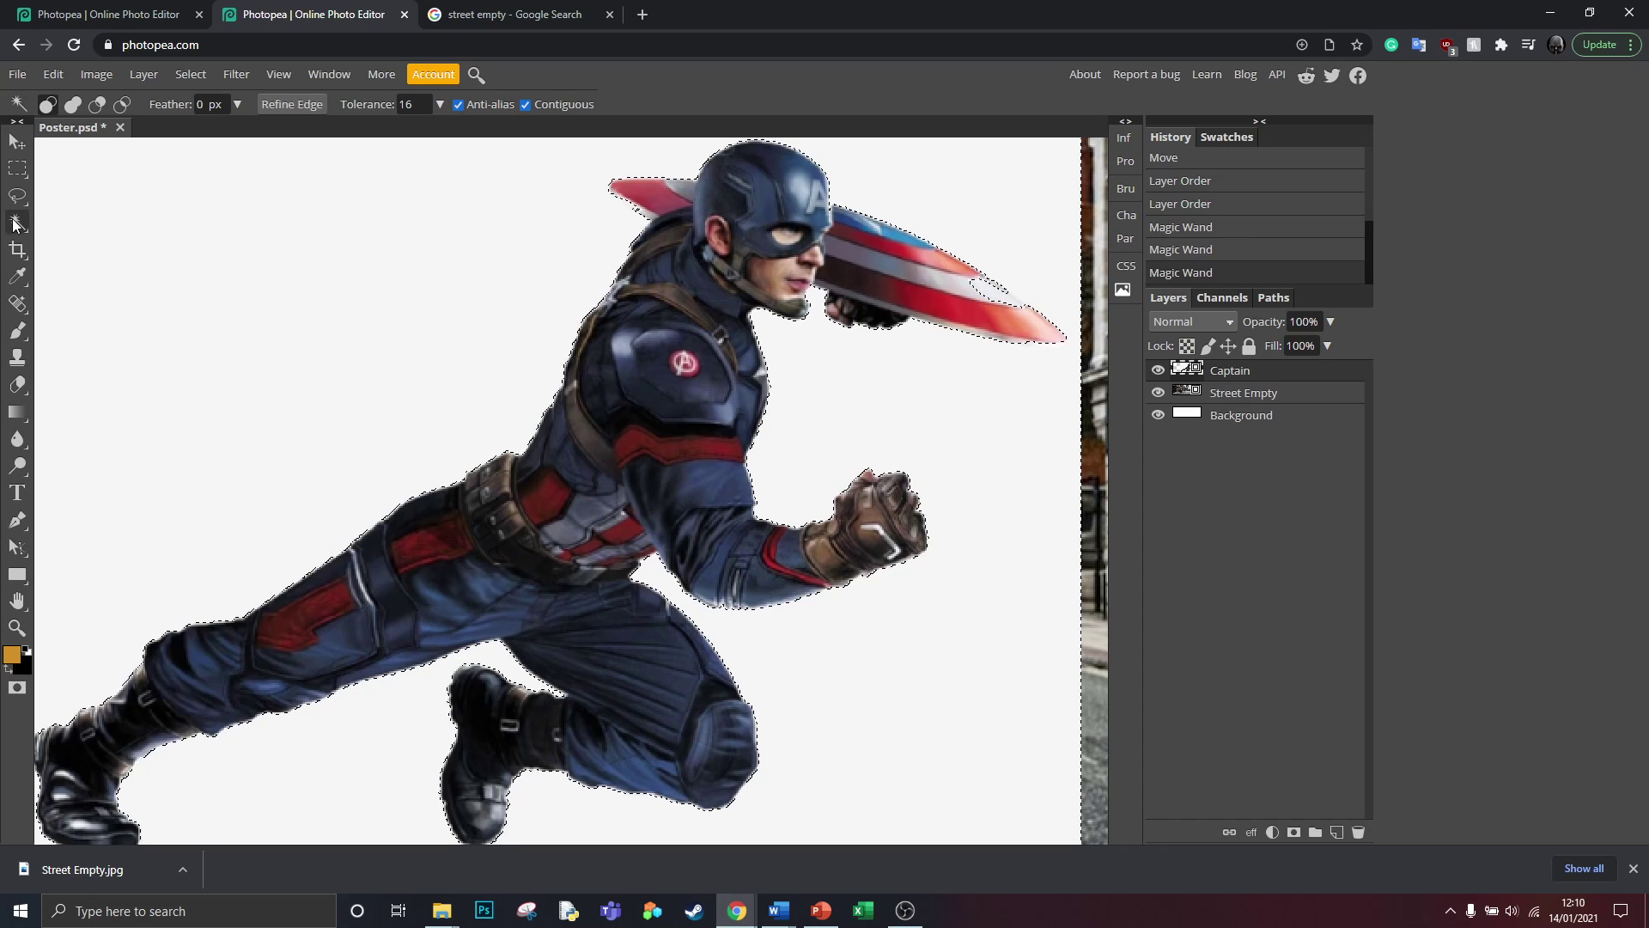
- Test the Magic Wand on the figure's blue helmet and the red panel on the leg
left_click(789, 182)
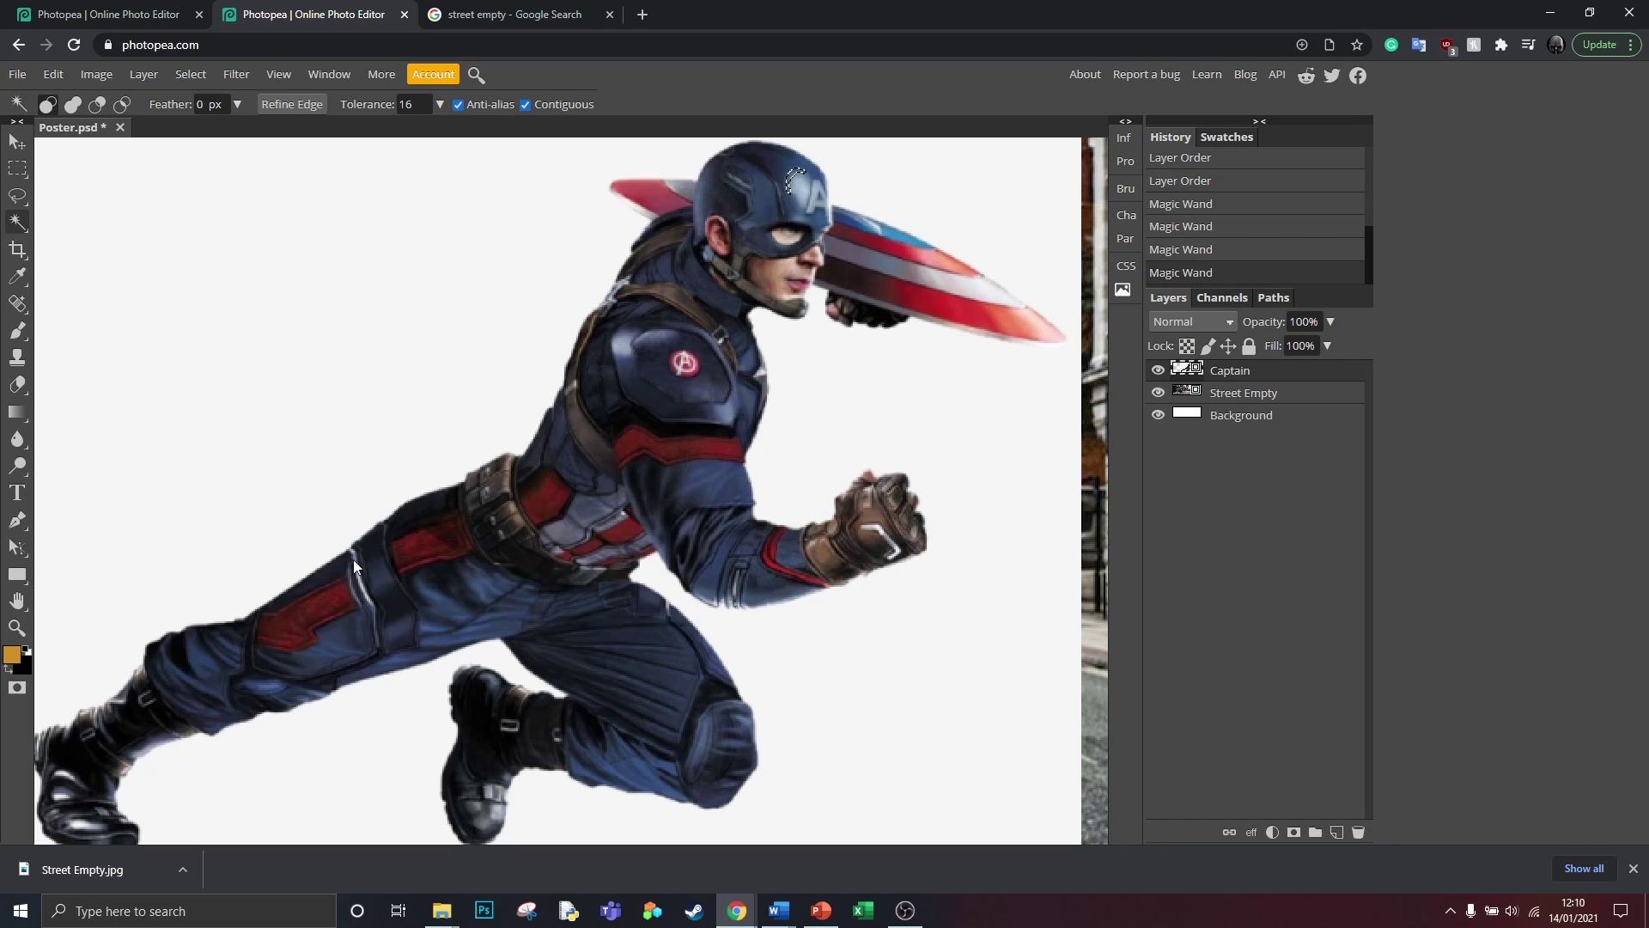
left_click(330, 604)
left_click(279, 74)
left_click(306, 125)
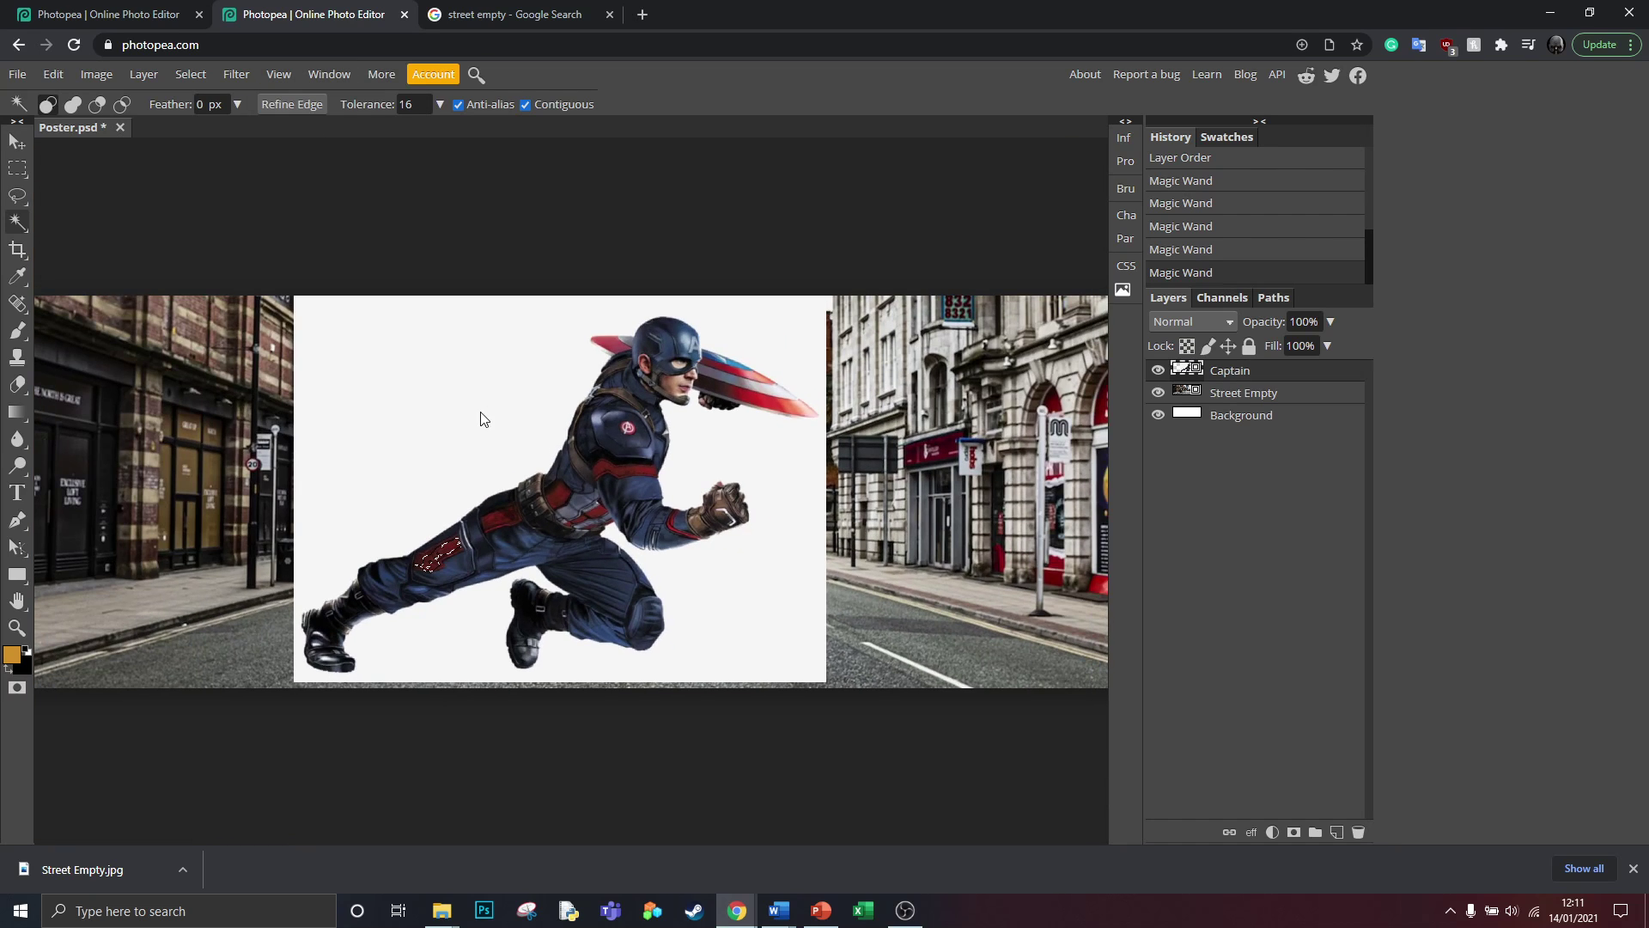
- Reselect the white backdrop around the figure at a tolerance of 16 and inspect the selection edge near the shield
left_click(481, 418)
left_click(288, 73)
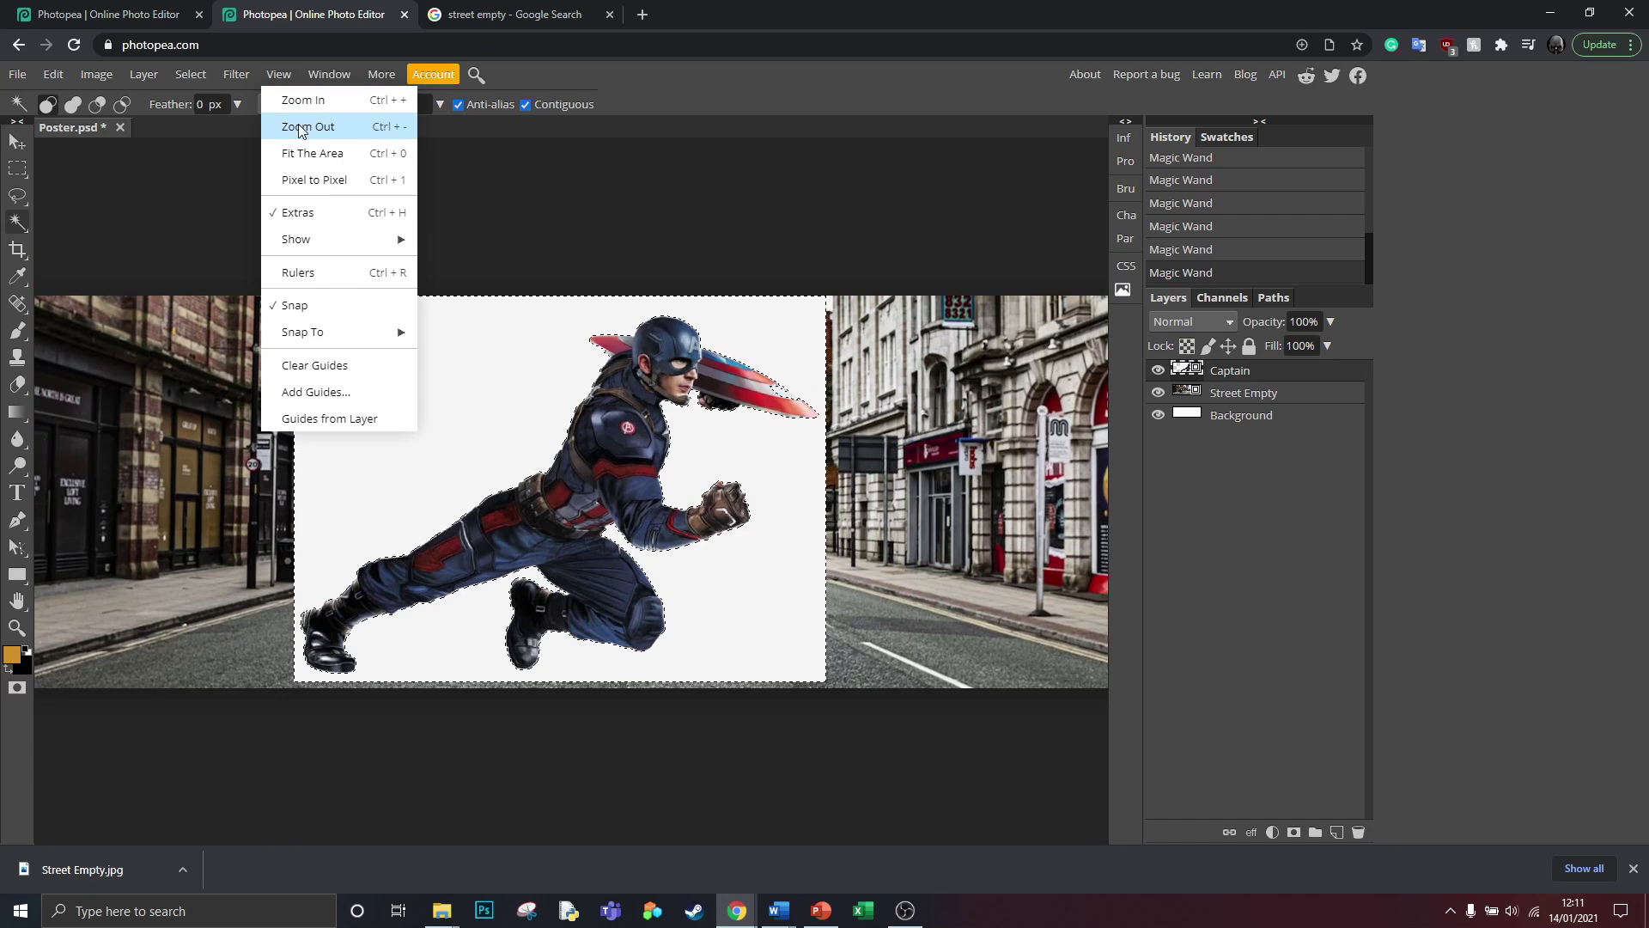
left_click(304, 102)
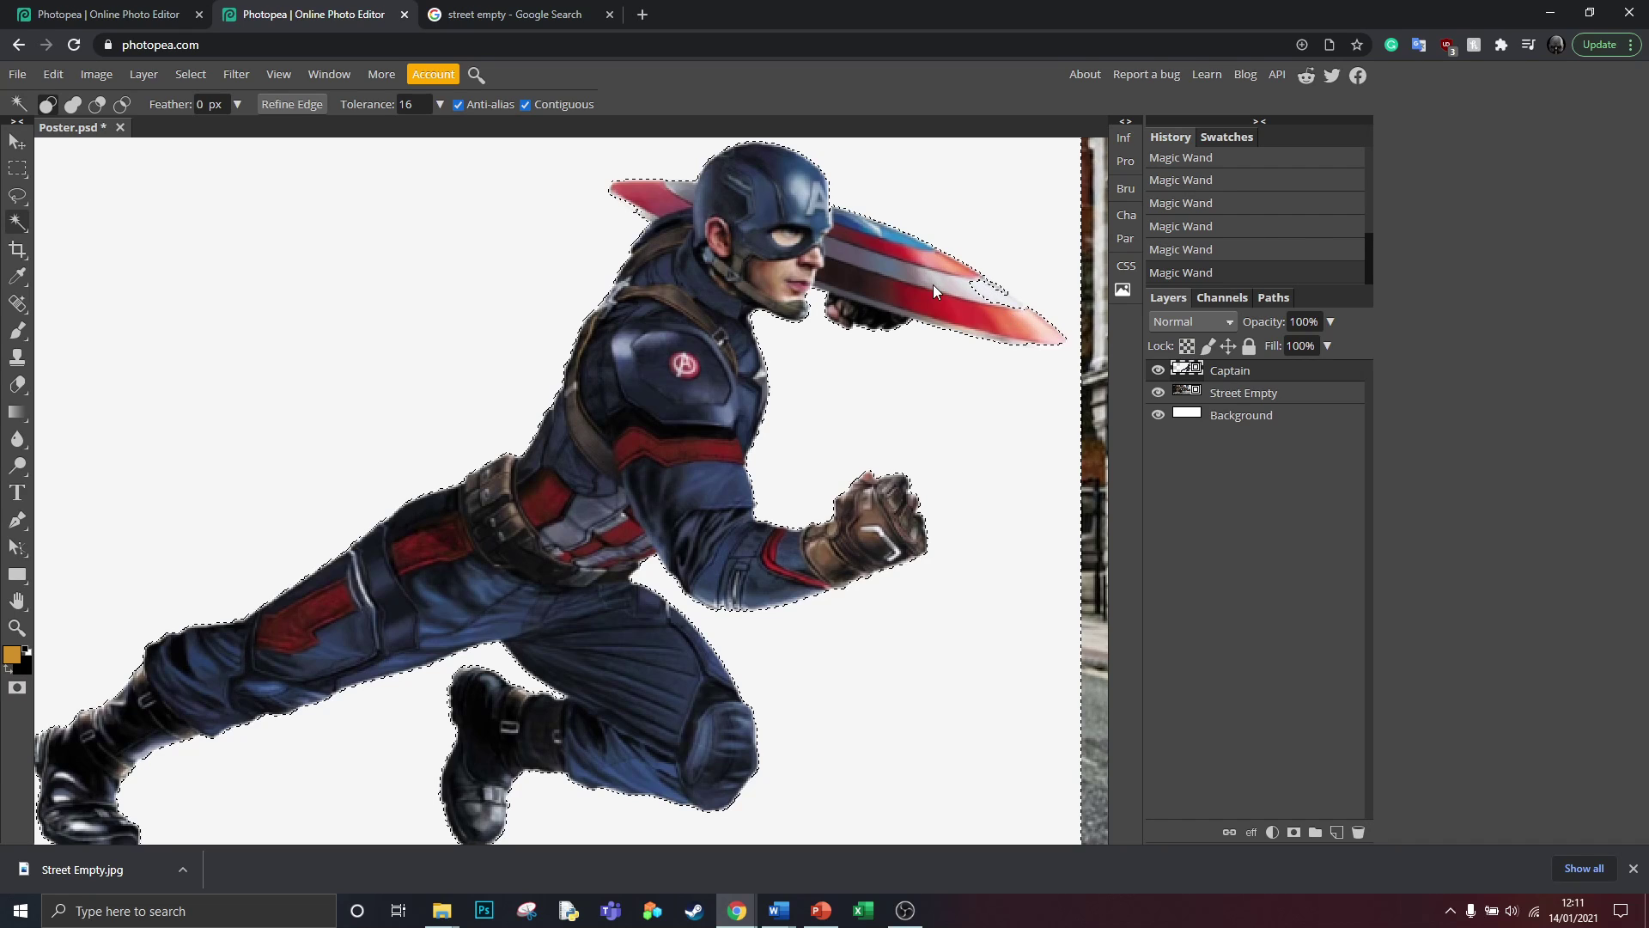
- Set the Magic Wand tolerance to 1, clear the selection and reselect the white backdrop around the figure
left_click(419, 104)
type("1")
key("ctrl+d")
left_click(365, 314)
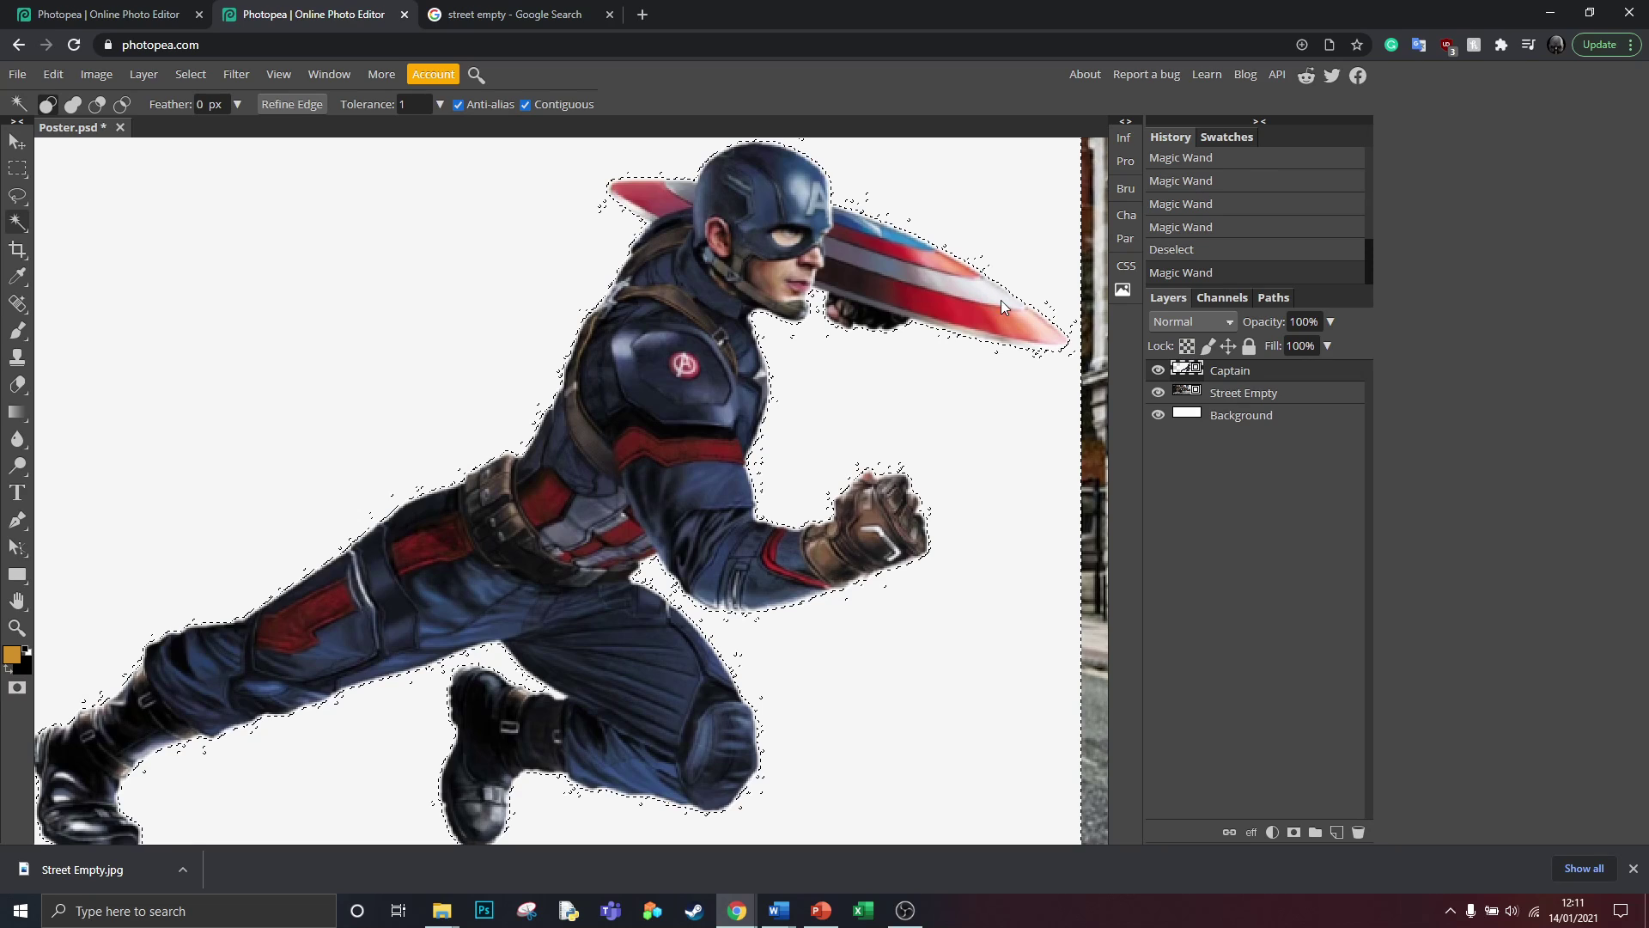
- Set the Magic Wand tolerance to 5 and reselect the white backdrop around the figure
left_click(416, 106)
key("BackSpace")
type("5")
left_click(369, 332)
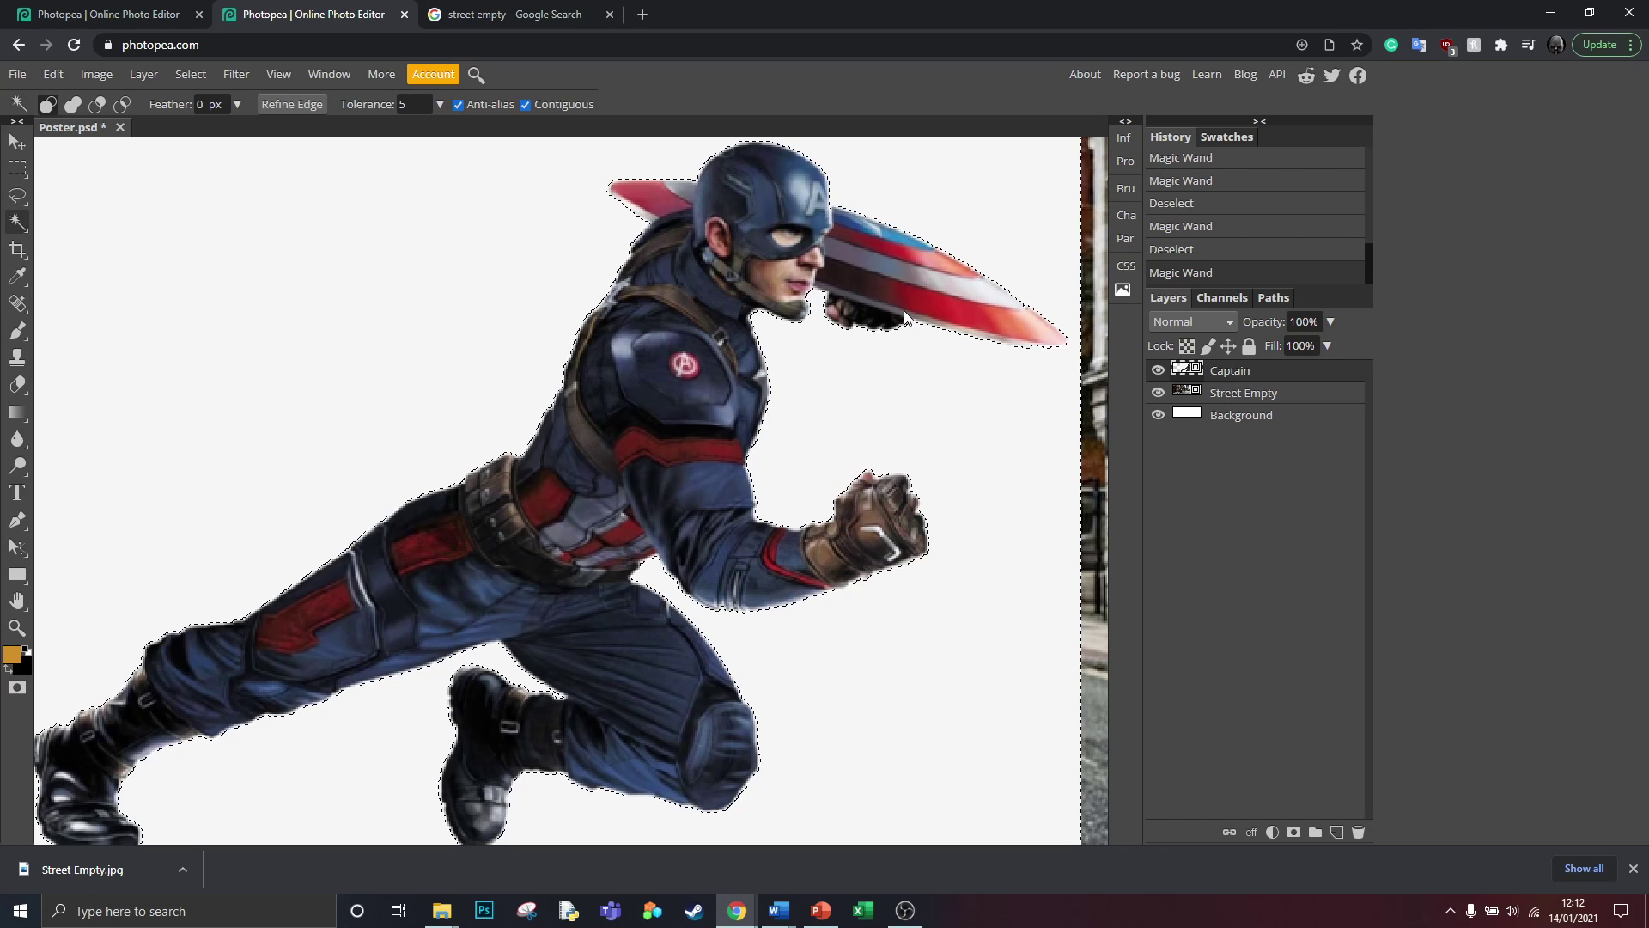
- Rasterize the Captain layer and delete the selected white backdrop so the street shows behind the figure
left_click(278, 74)
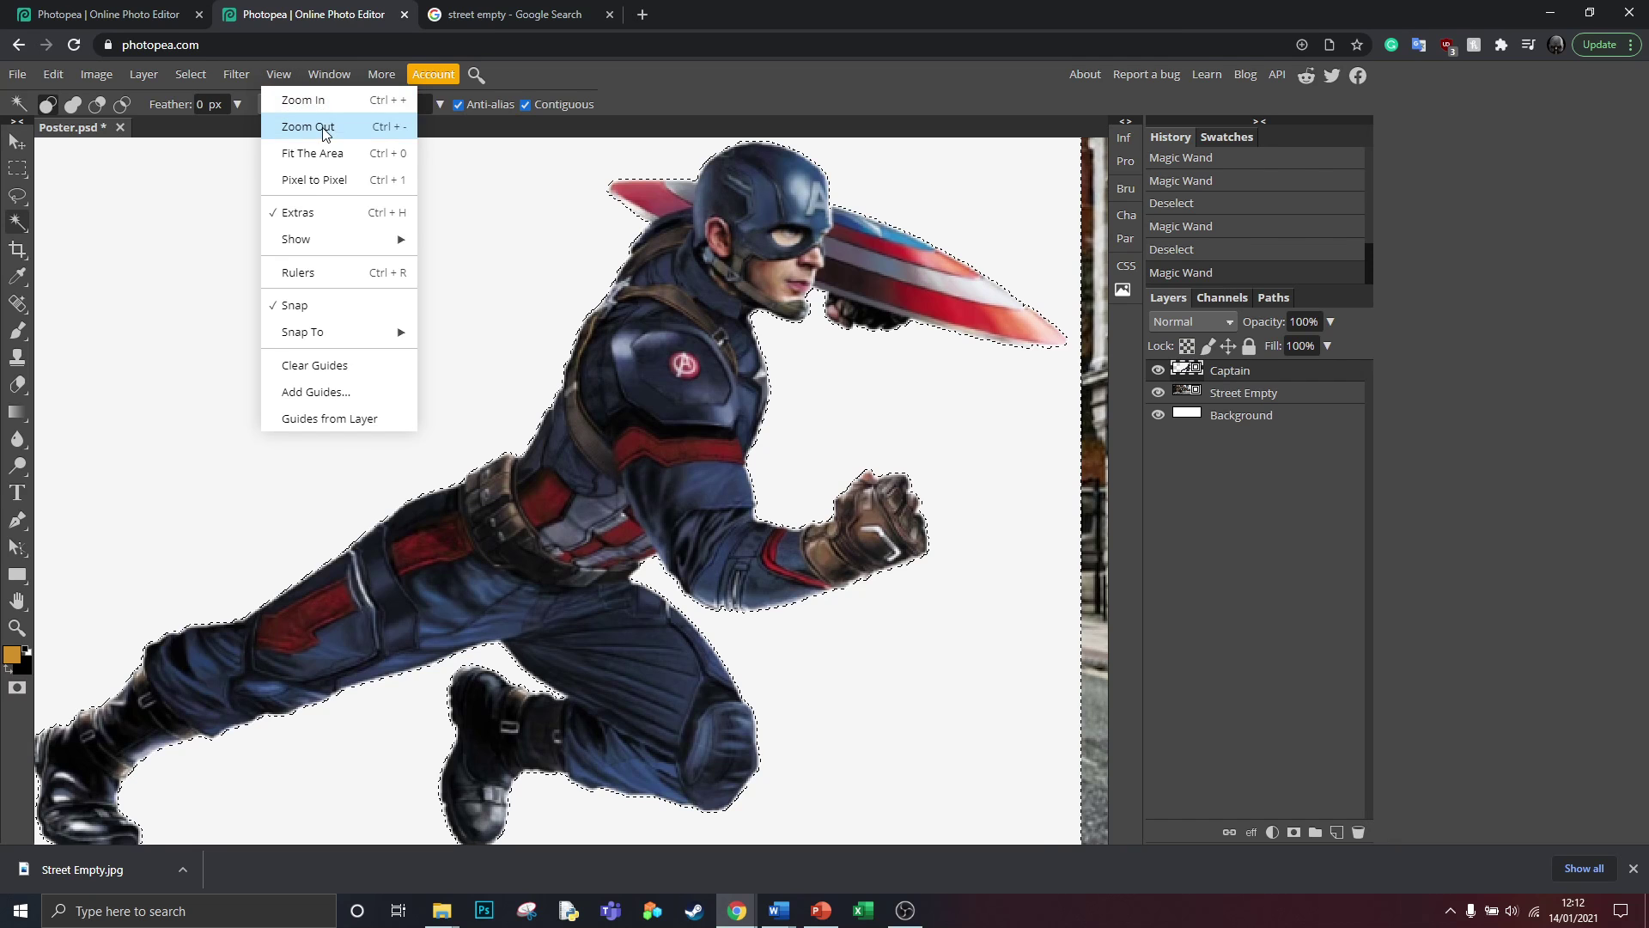
left_click(318, 123)
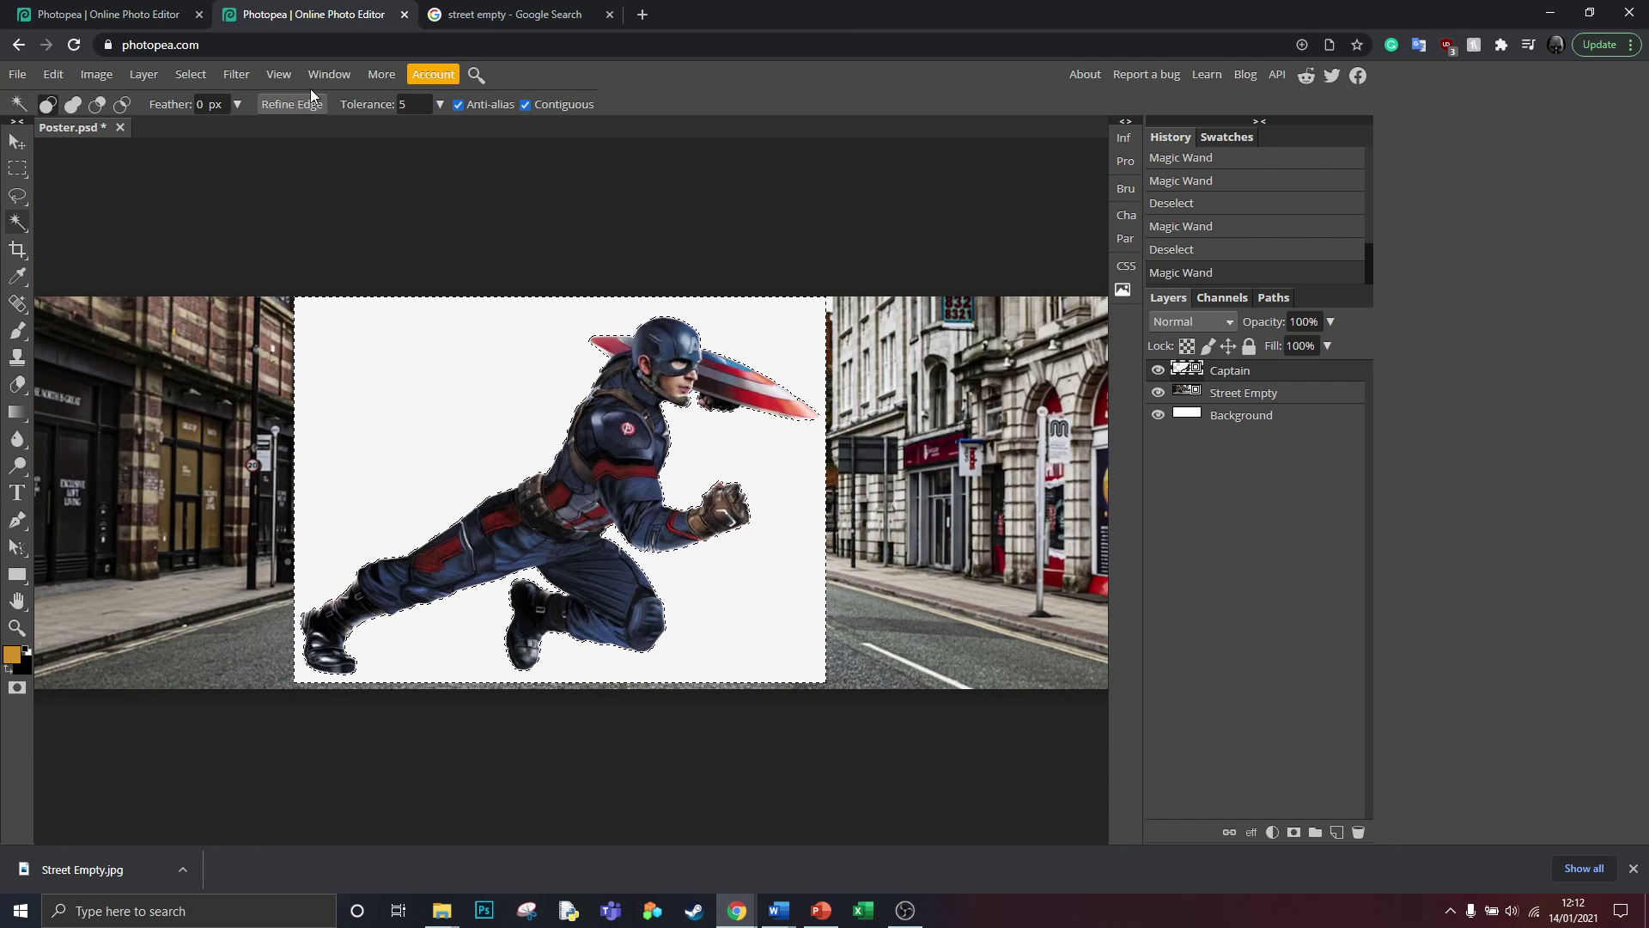
key("Delete")
right_click(1254, 377)
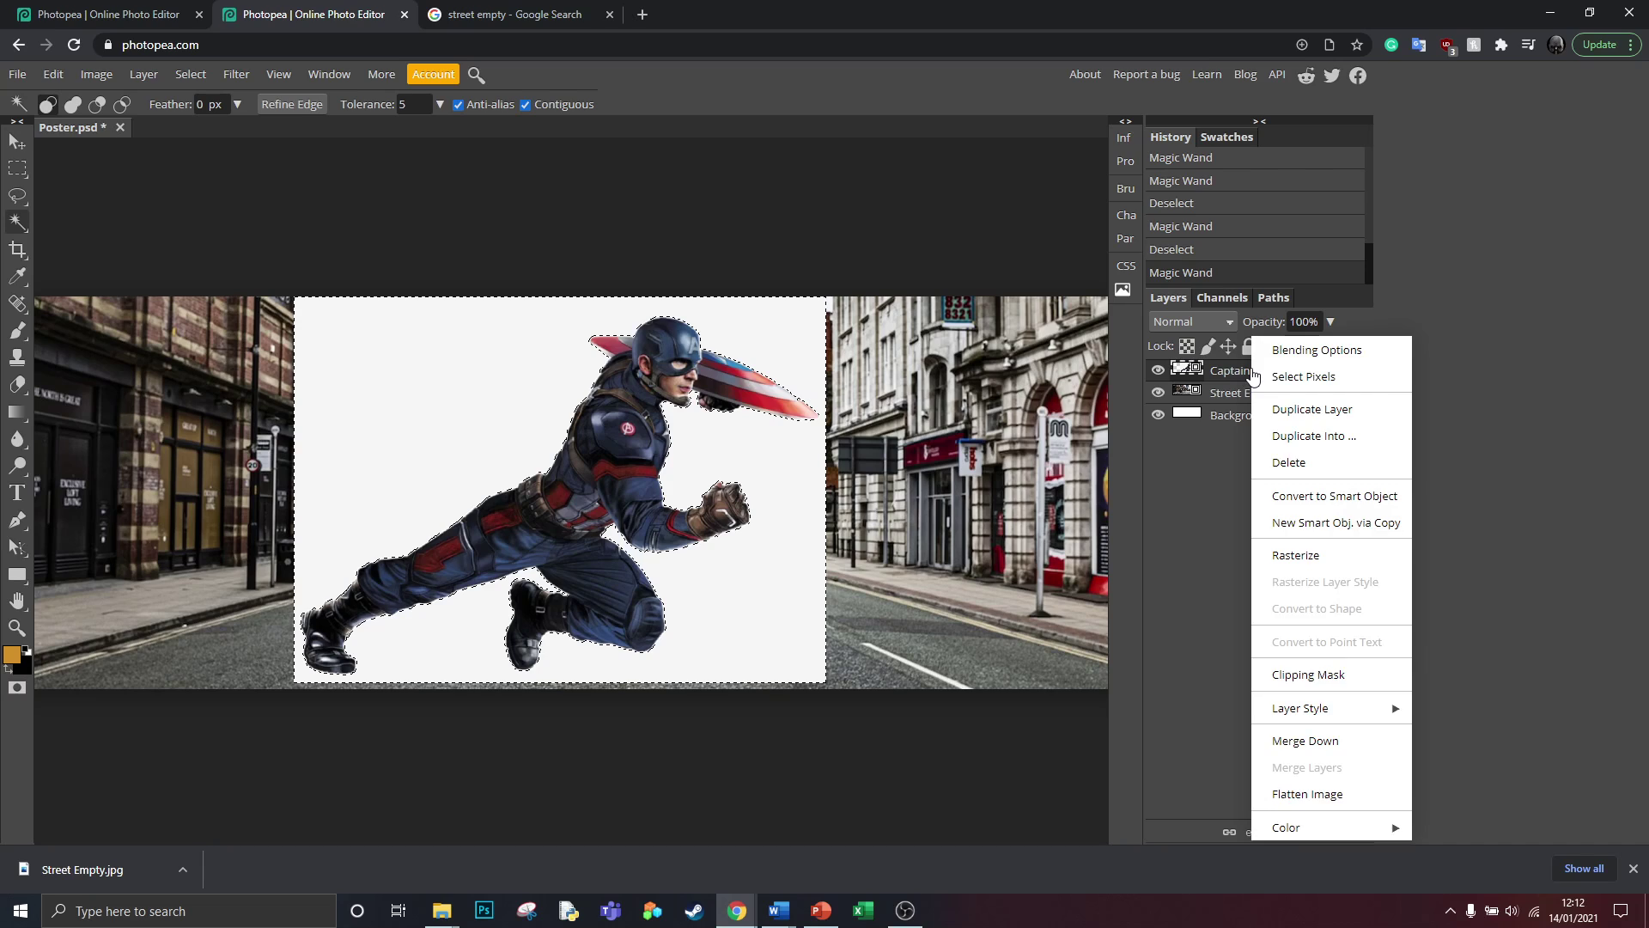
left_click(1357, 561)
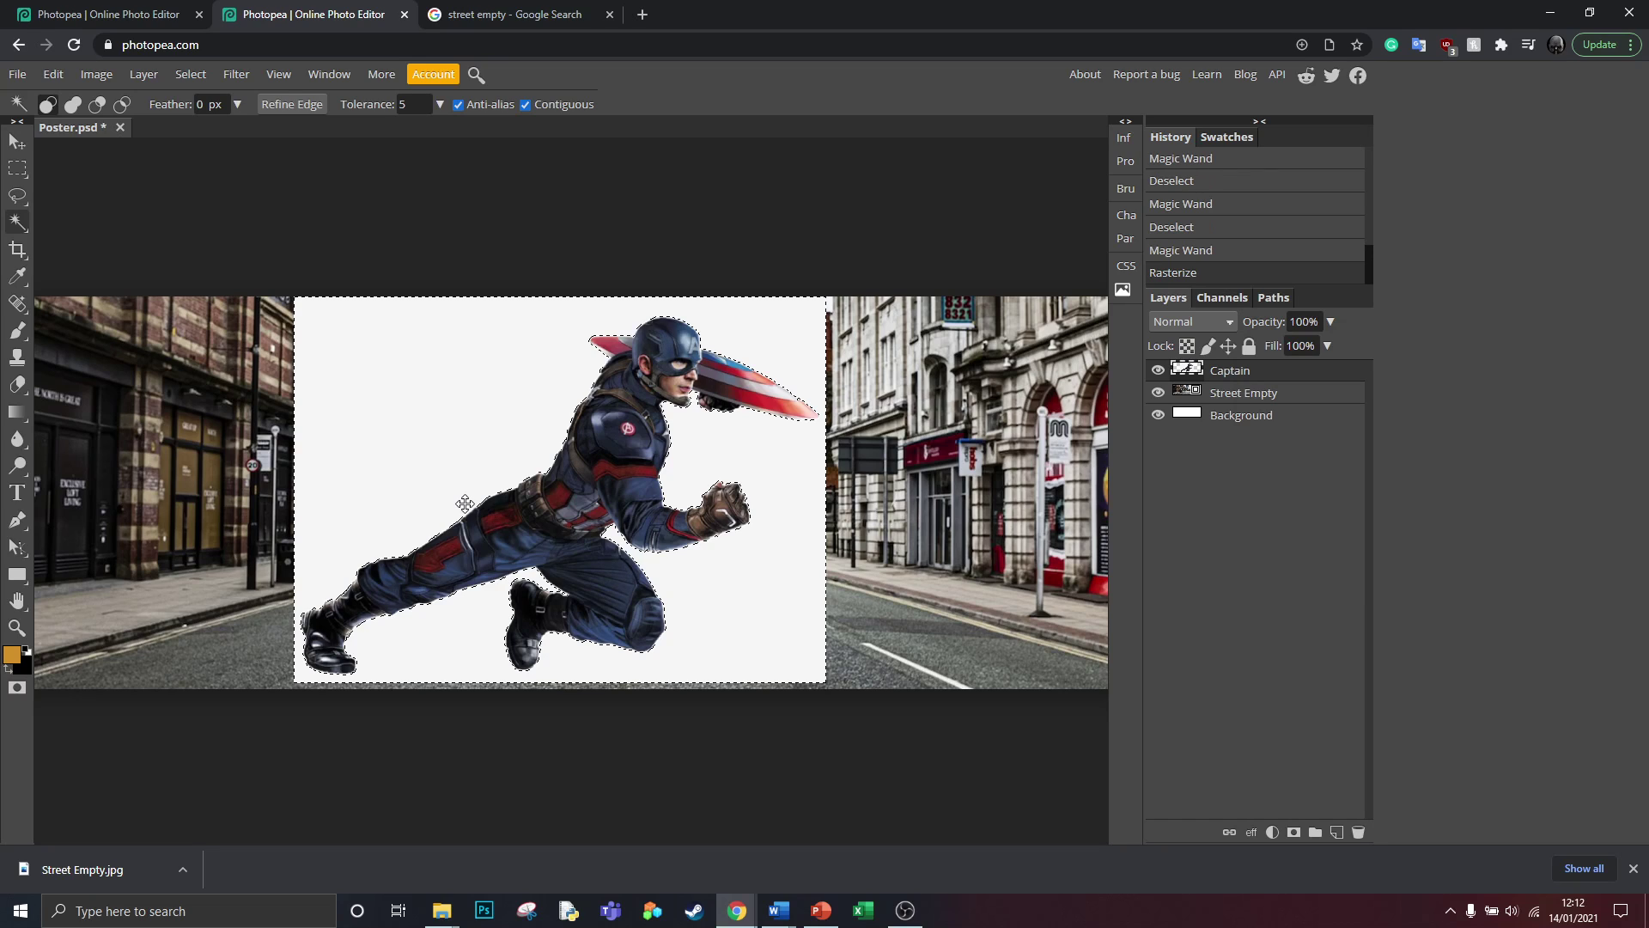
key("Delete")
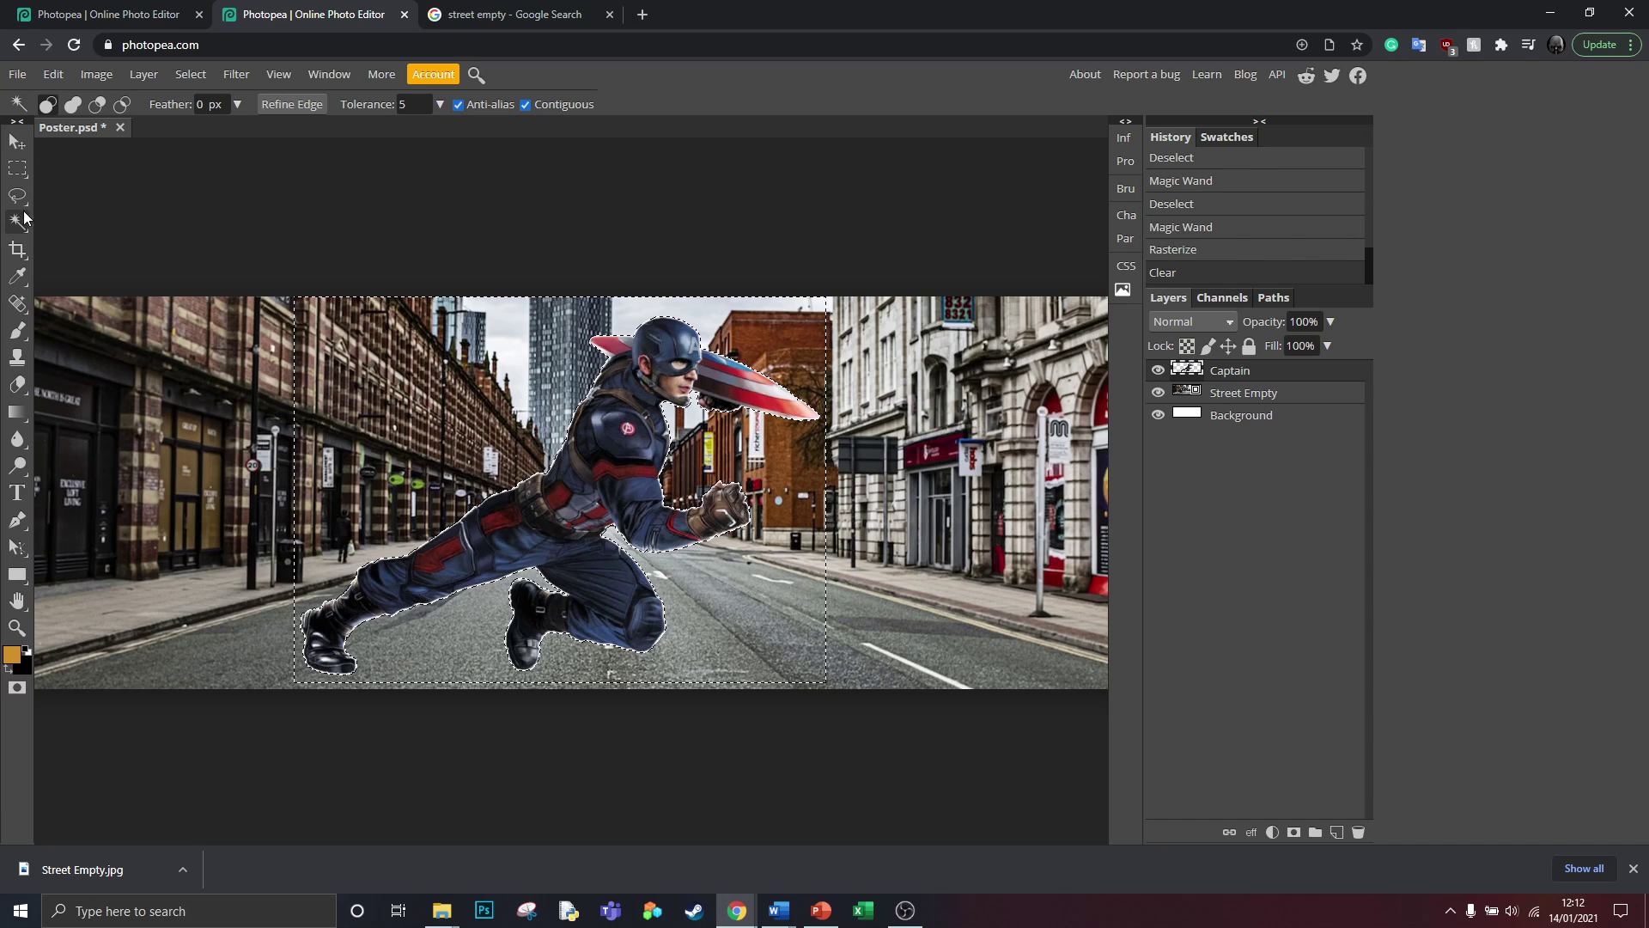
- Clear the selection and move the cut-out figure slightly down and to the right to expose leftover backdrop
left_click(132, 226)
left_click(19, 145)
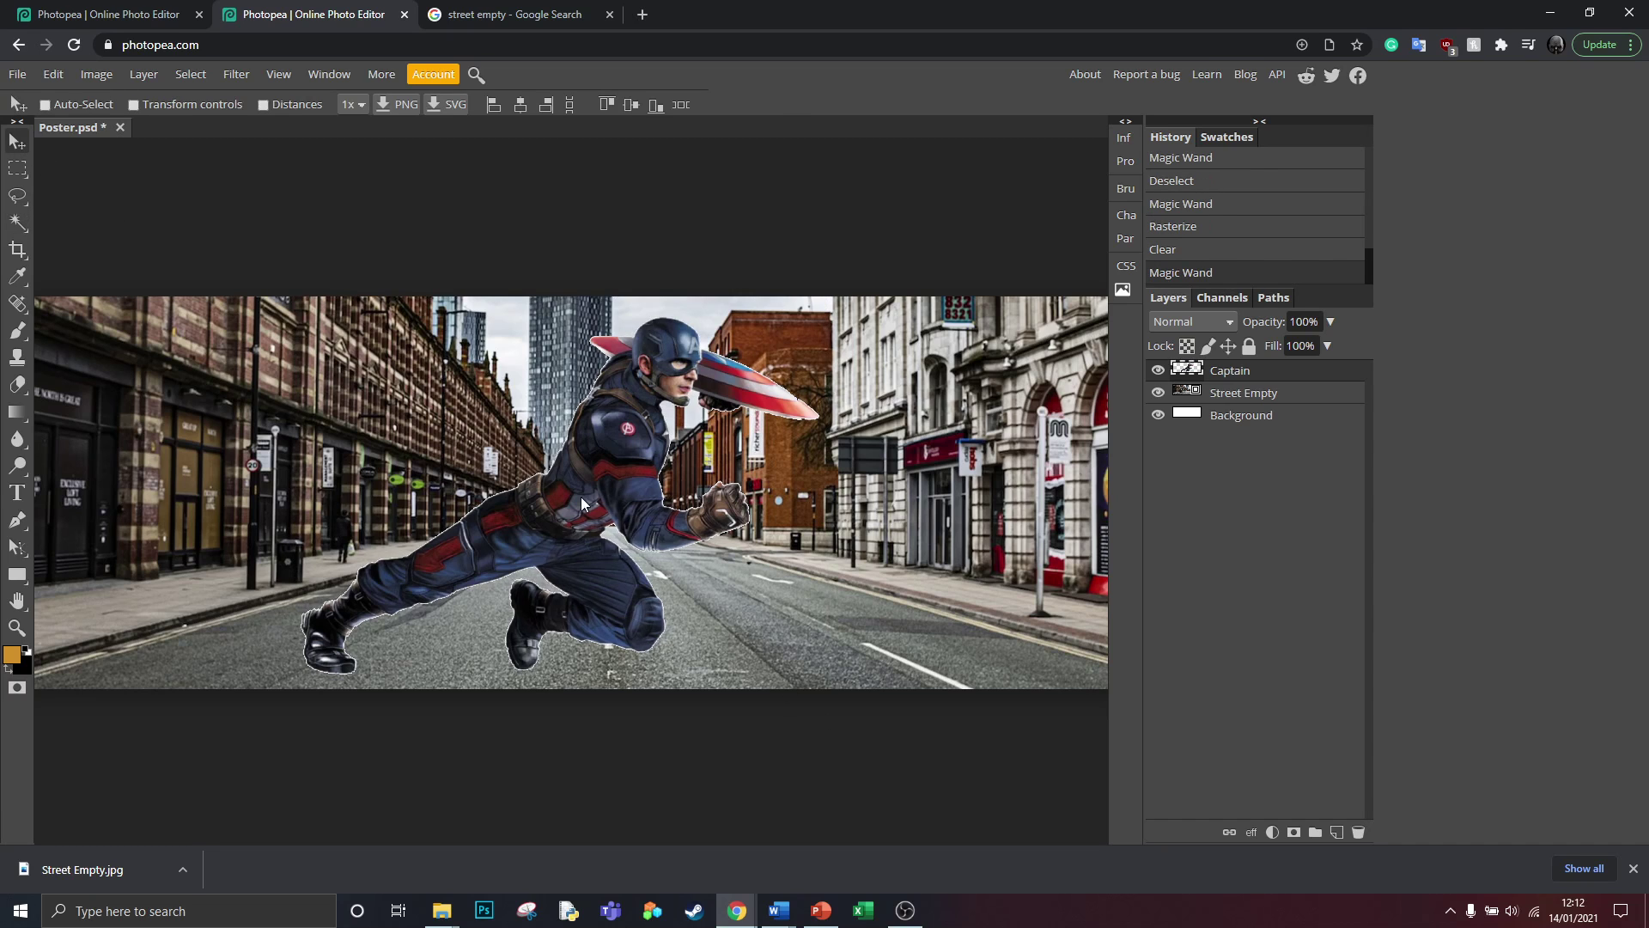
left_click_drag(581, 496, 639, 528)
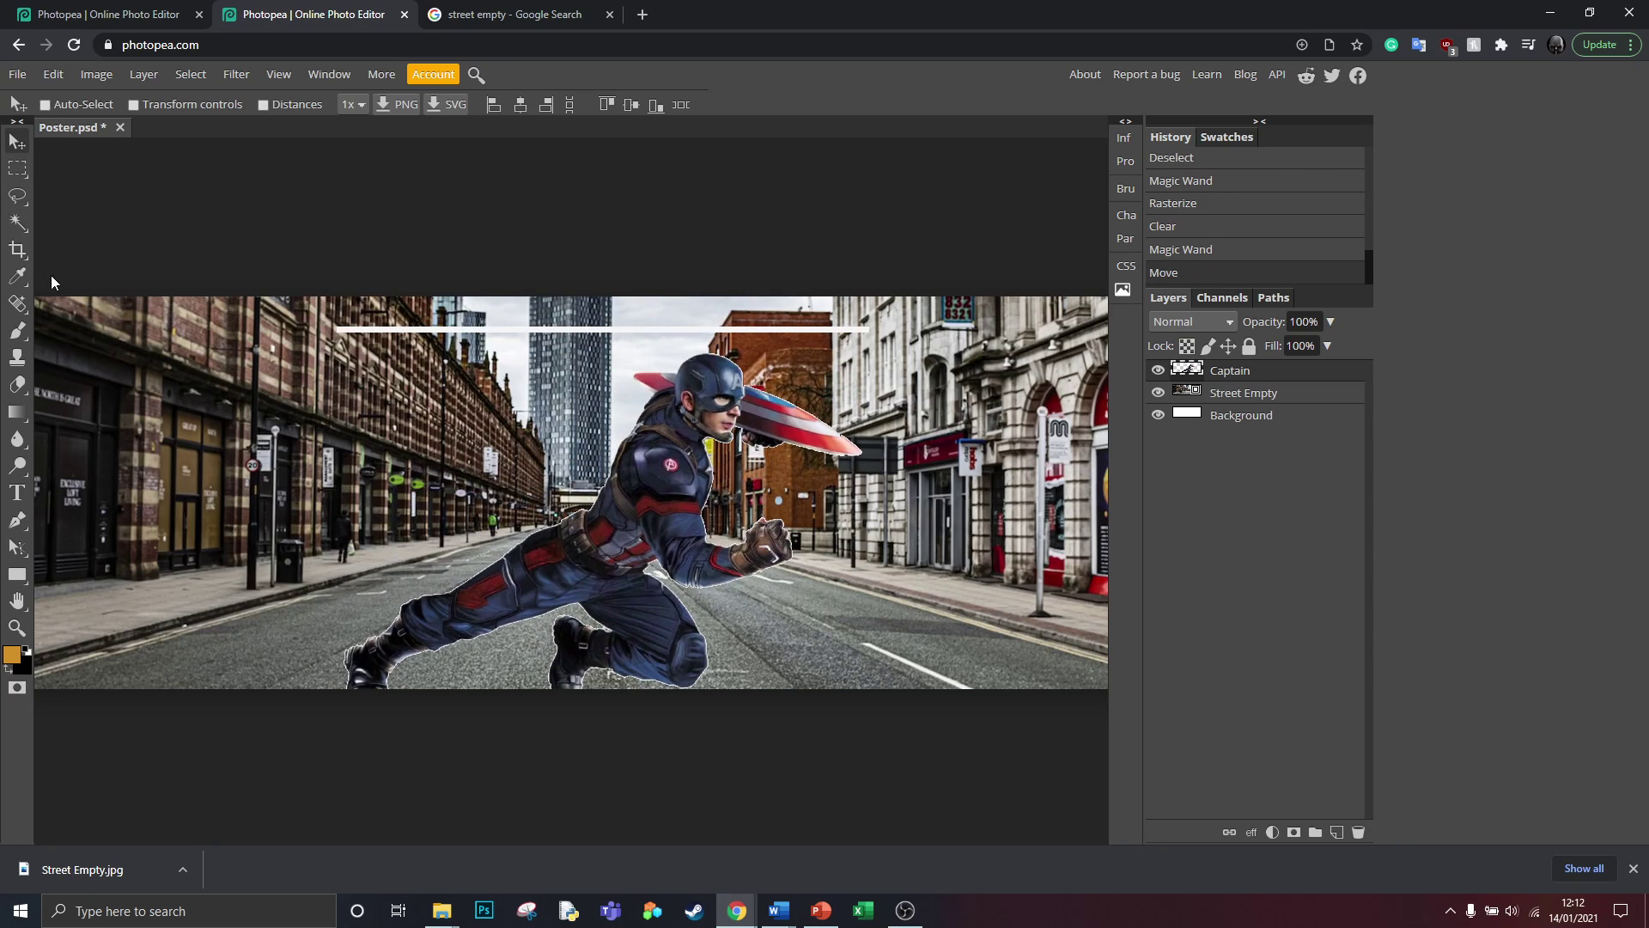
- Delete the leftover white strip above the figure with the Magic Wand and move the figure back up and to the left
left_click(17, 223)
left_click(396, 331)
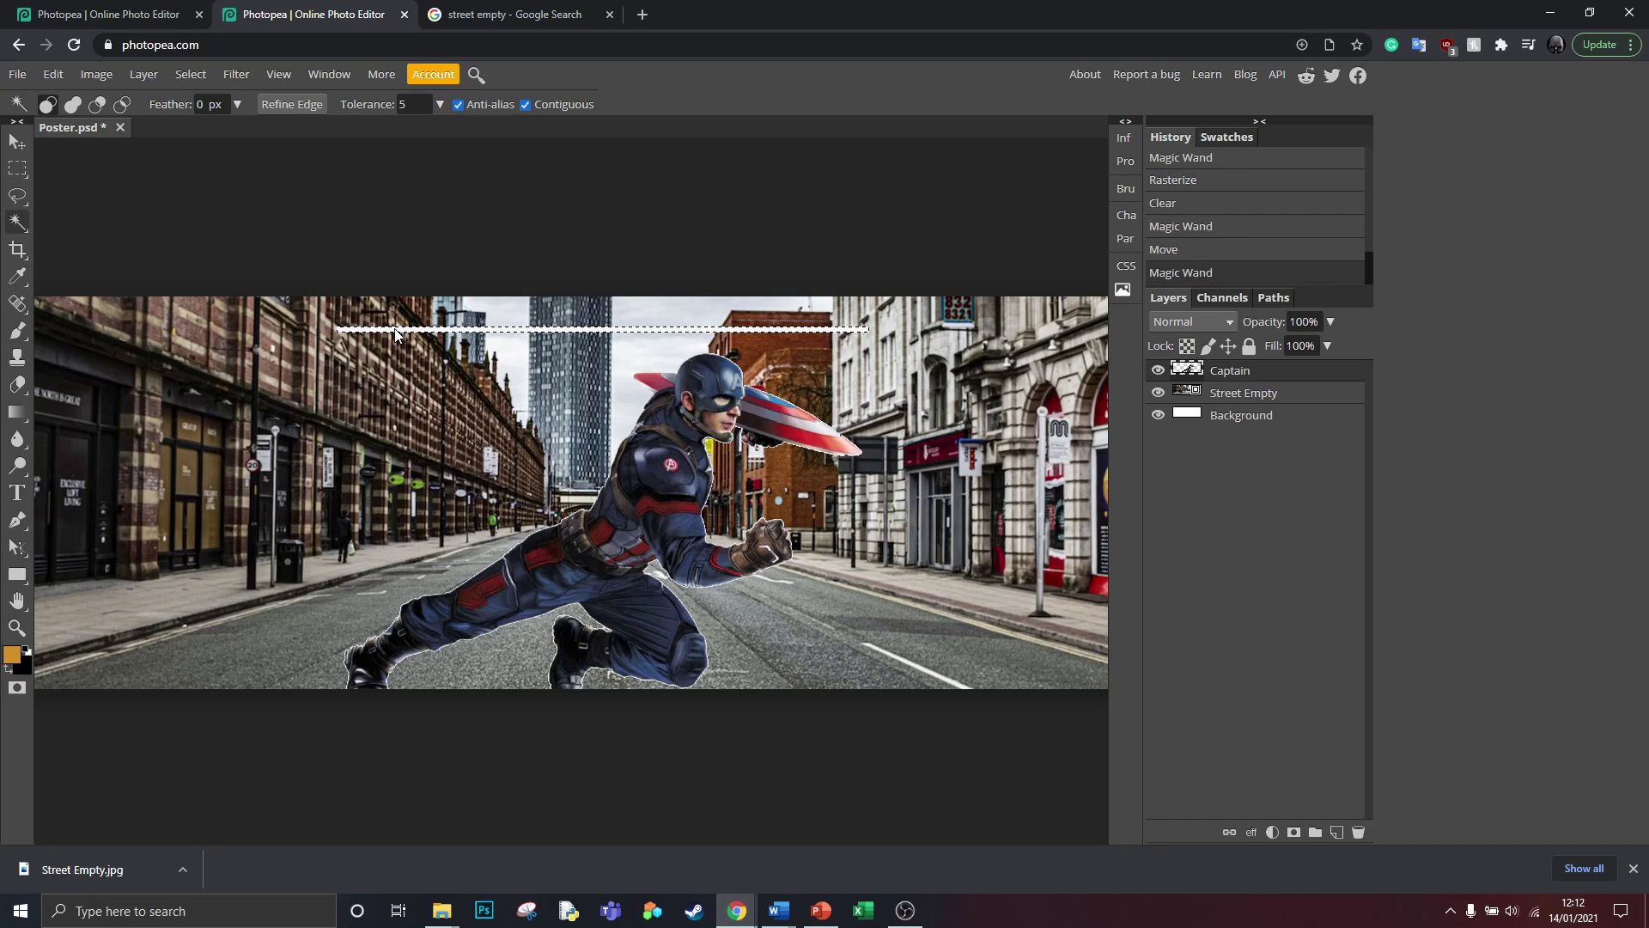
key("Delete")
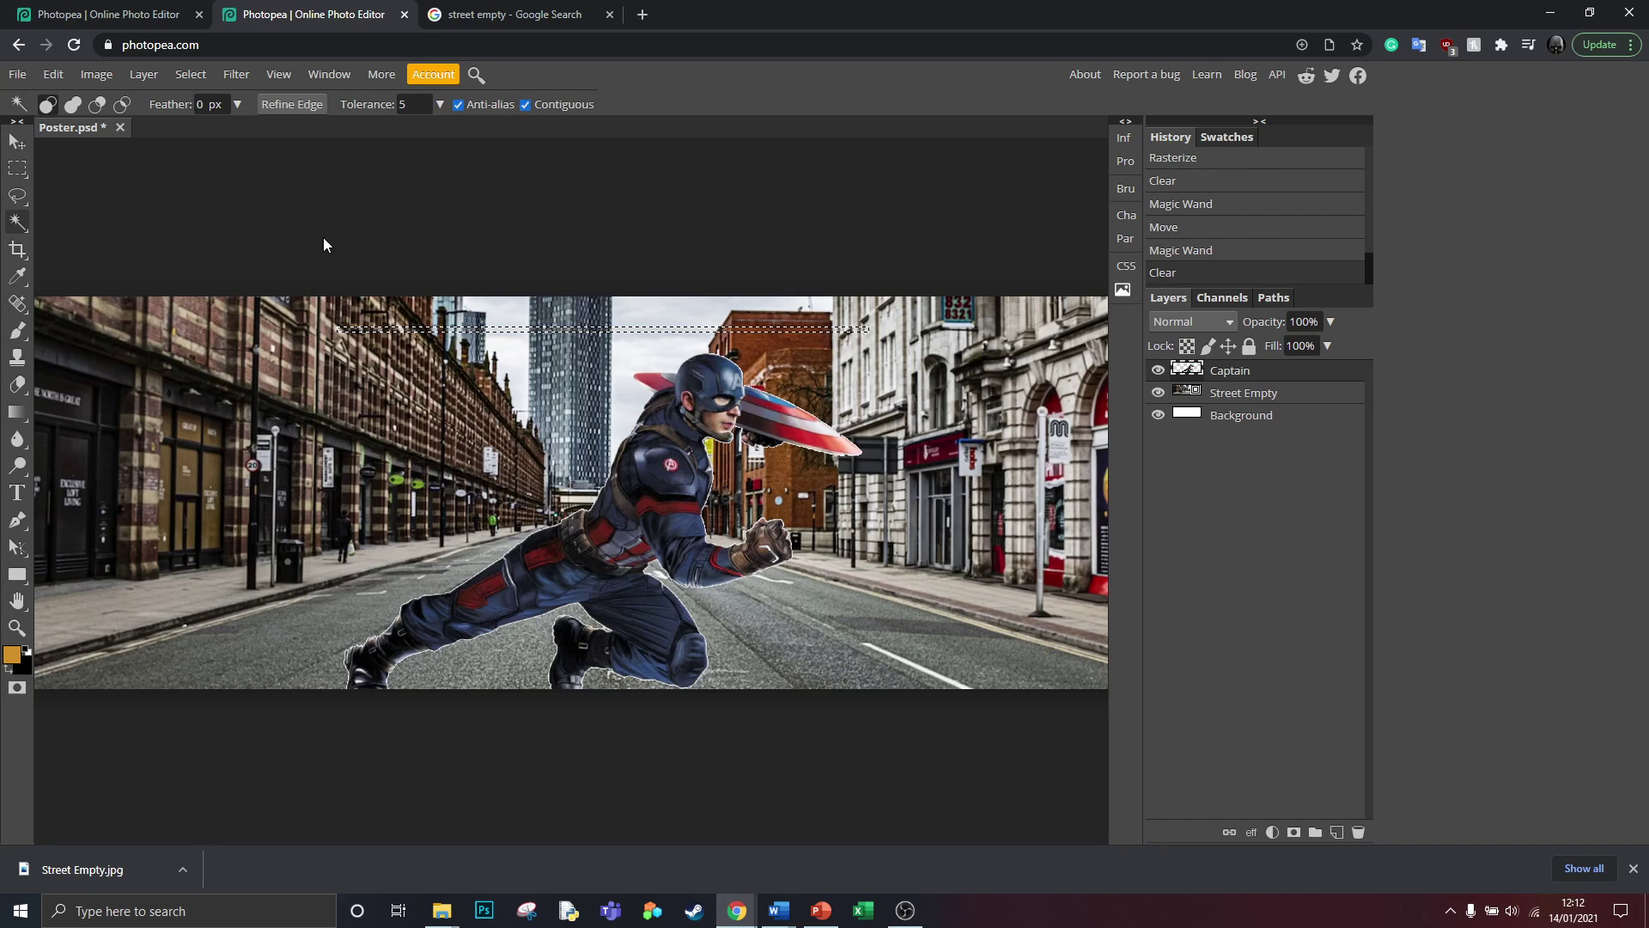
left_click(315, 200)
key("v")
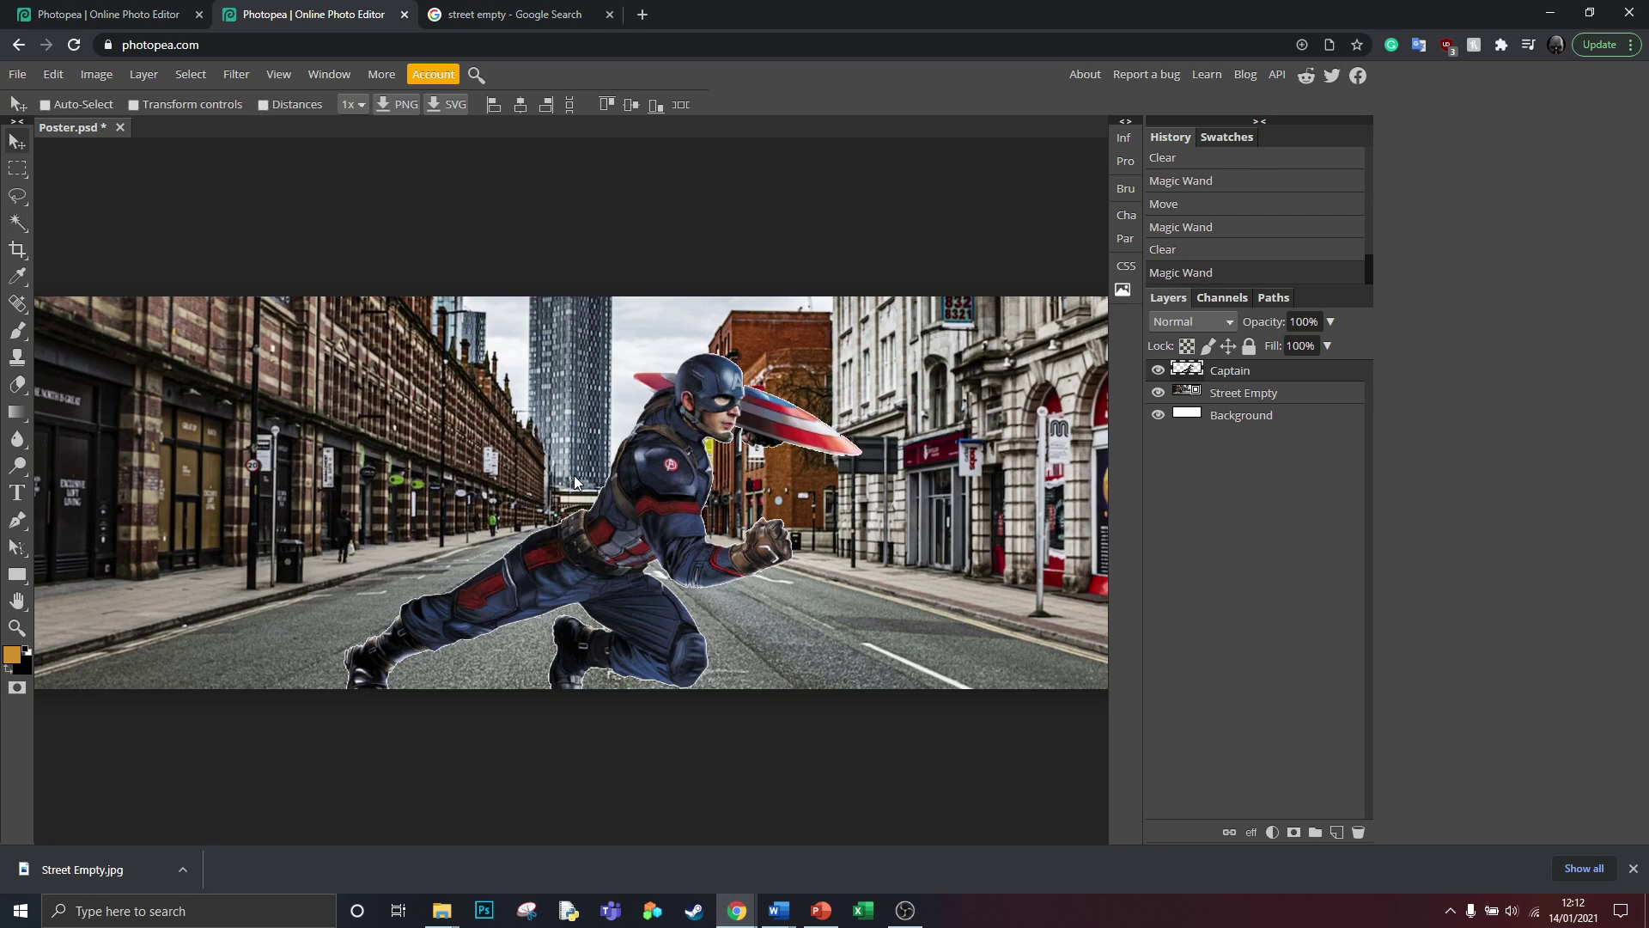
left_click_drag(603, 501, 572, 486)
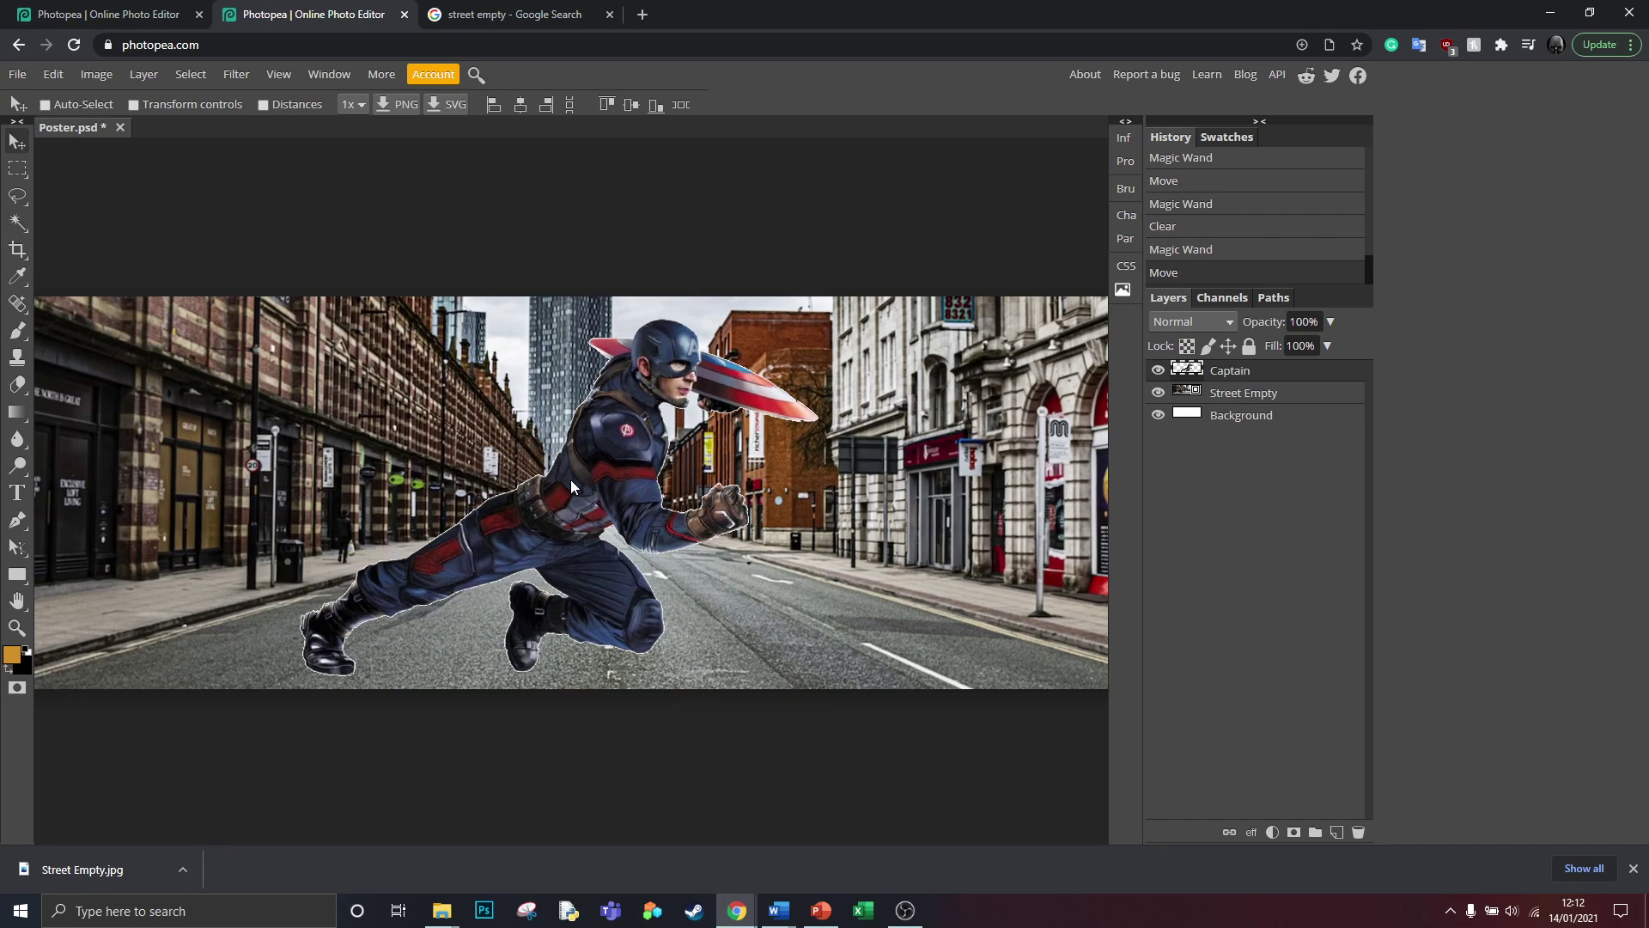